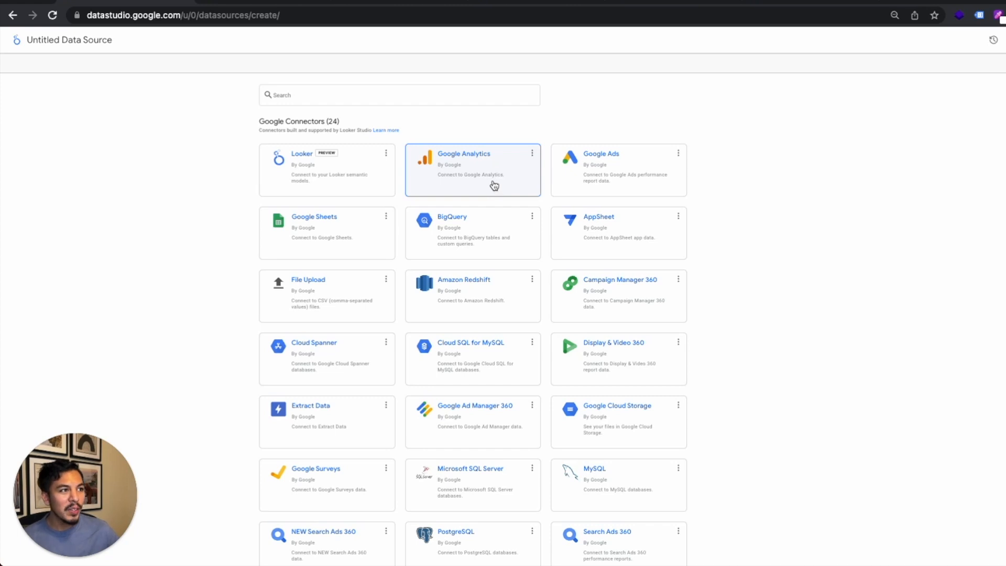
Step: Choose the Google Analytics connector, then the Sandbox account prefixed with the owner's first name and its GA4 property
click(494, 185)
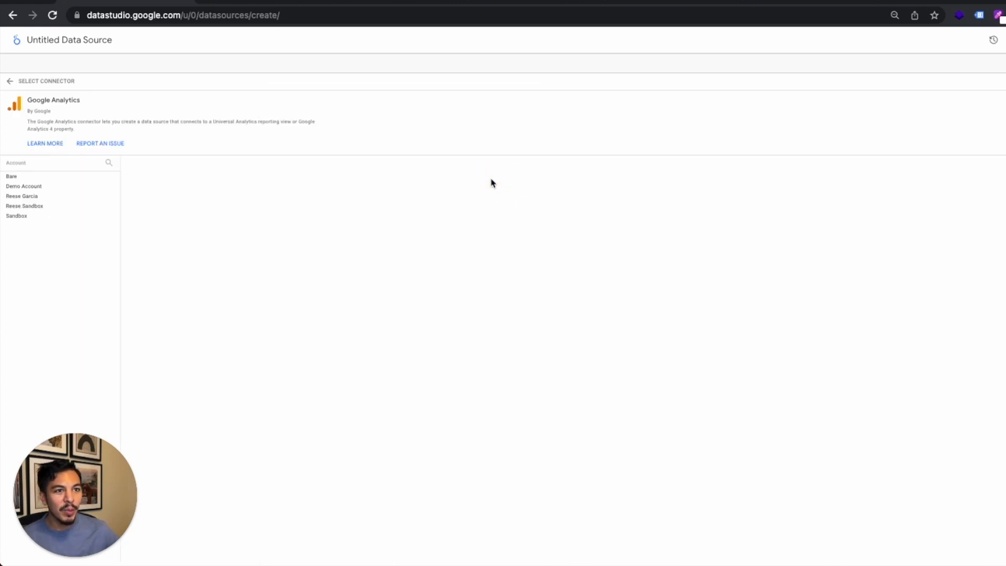
click(56, 207)
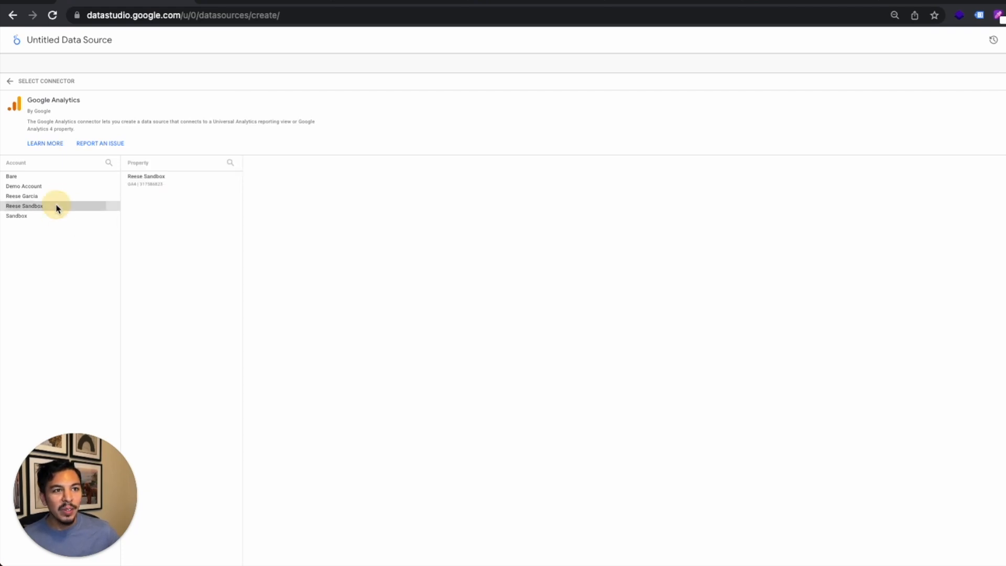
click(186, 186)
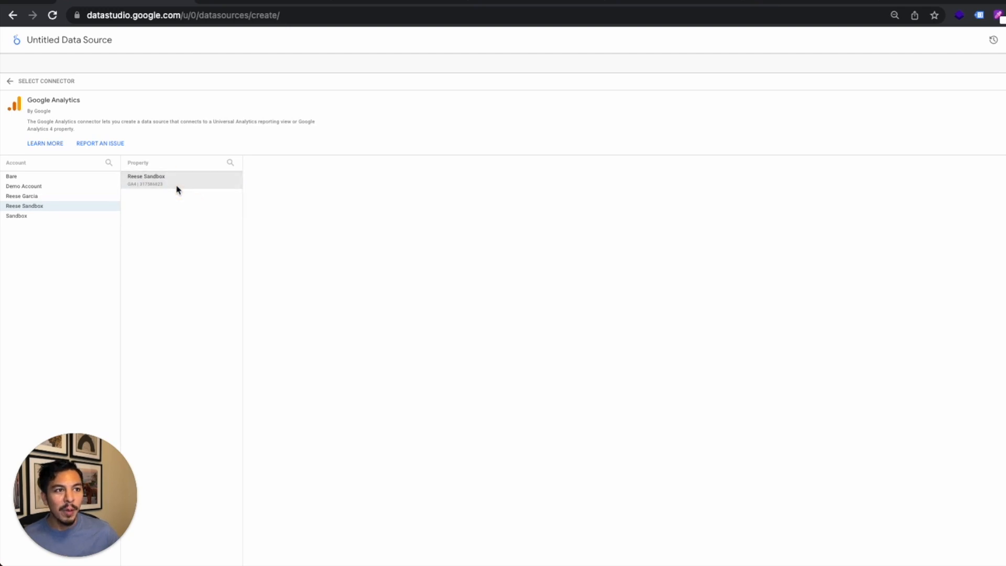
Step: Name the data source after the selected property with the suffix "- GA4" and connect it
click(89, 40)
key(super+a)
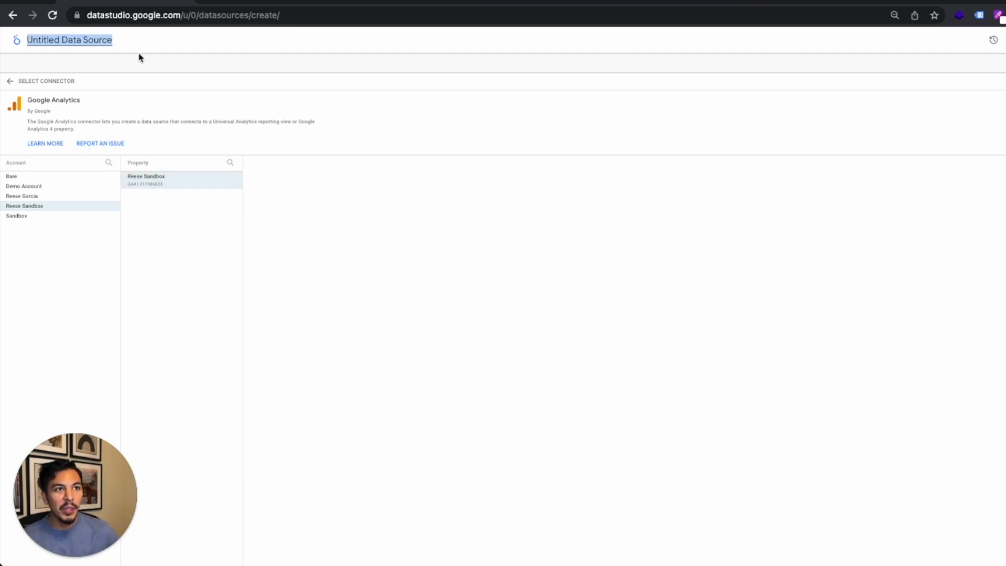
text(Reese S)
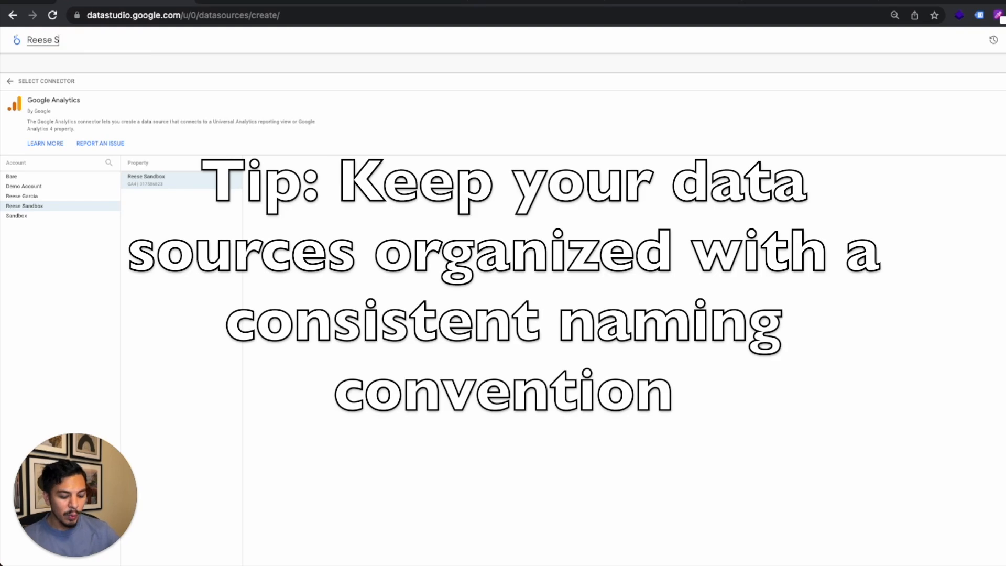
text(andbox - GA4)
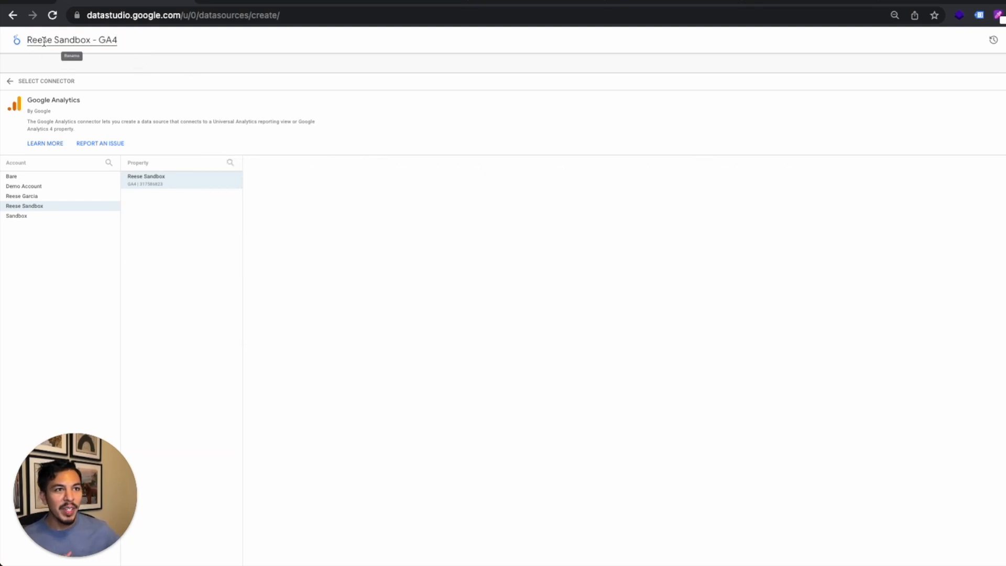
key(Return)
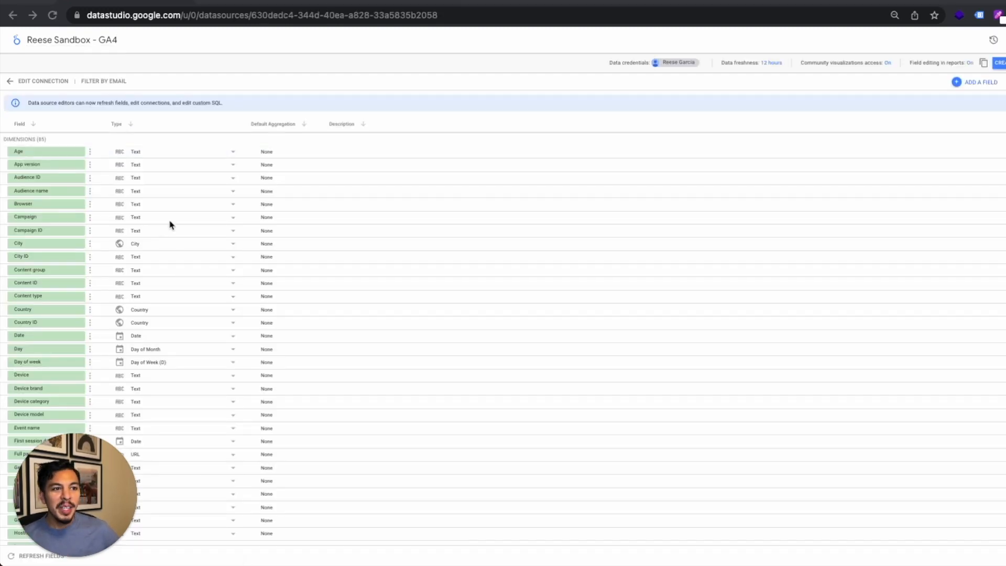
Step: Examine the dimensions and metrics available in the connected GA4 data source
scroll(100, 227, down, 1)
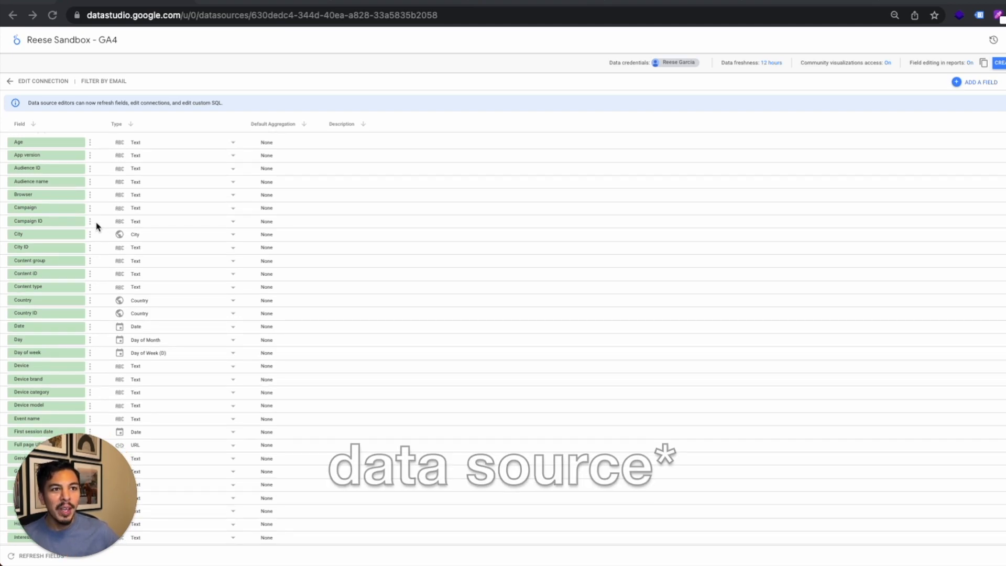
scroll(113, 229, down, 2)
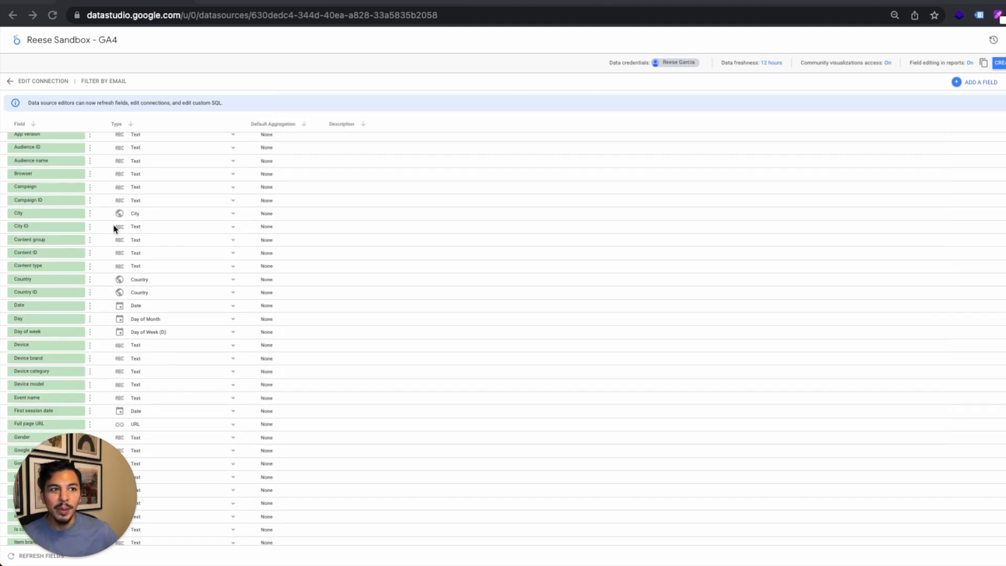
scroll(203, 235, down, 10)
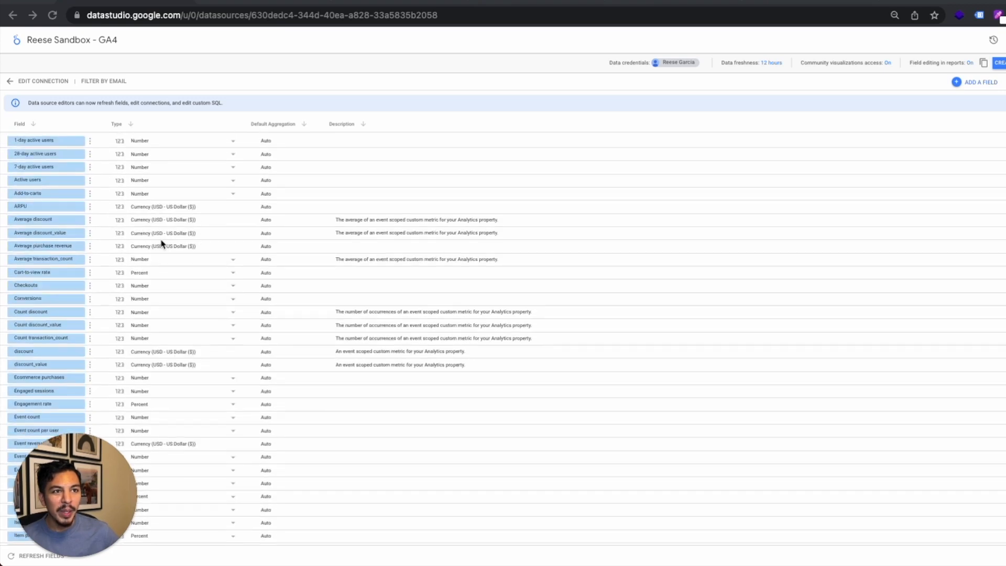
scroll(157, 256, down, 5)
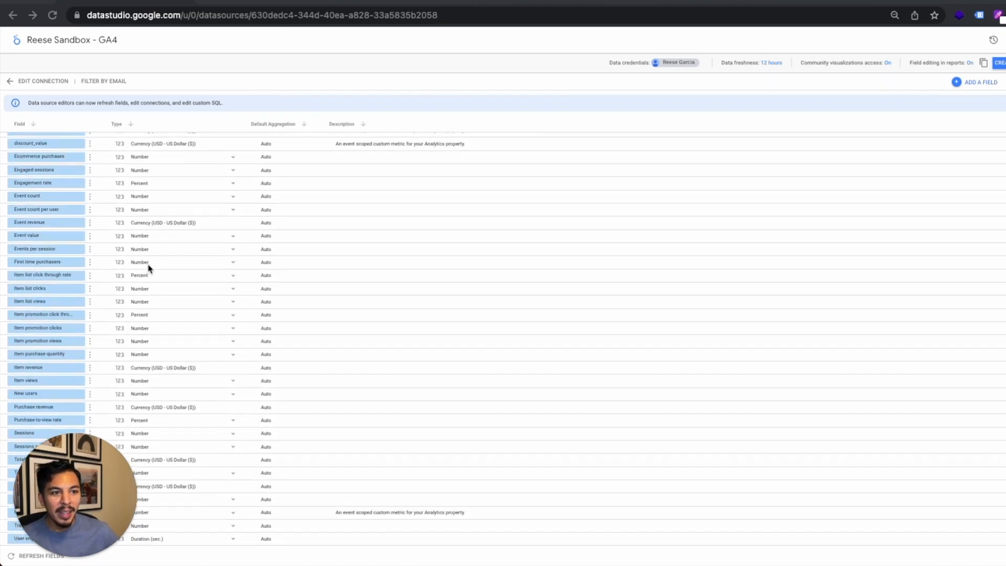
scroll(149, 269, down, 1)
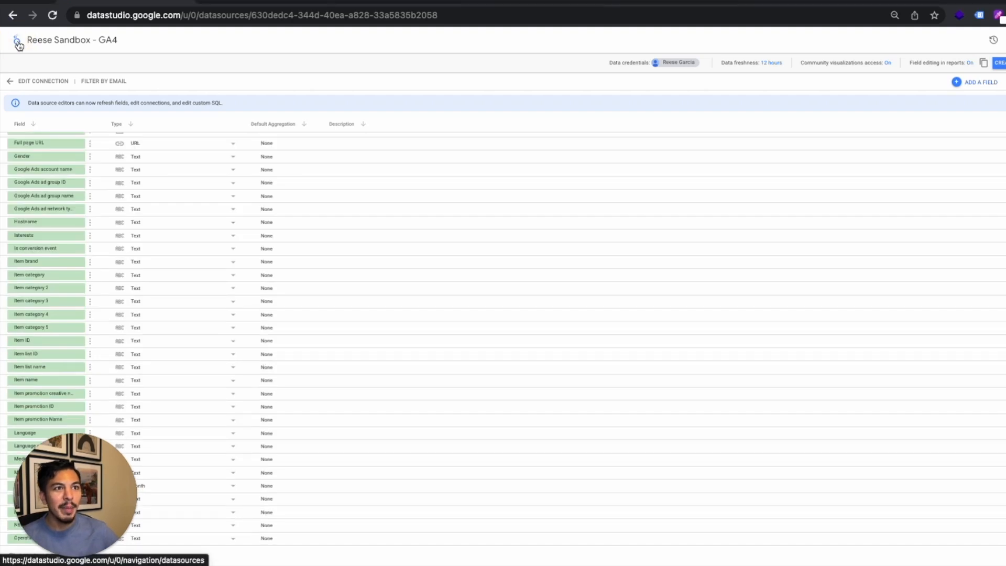
Step: Create a new report and add the existing sandbox GA4 data source to it
click(18, 44)
click(36, 76)
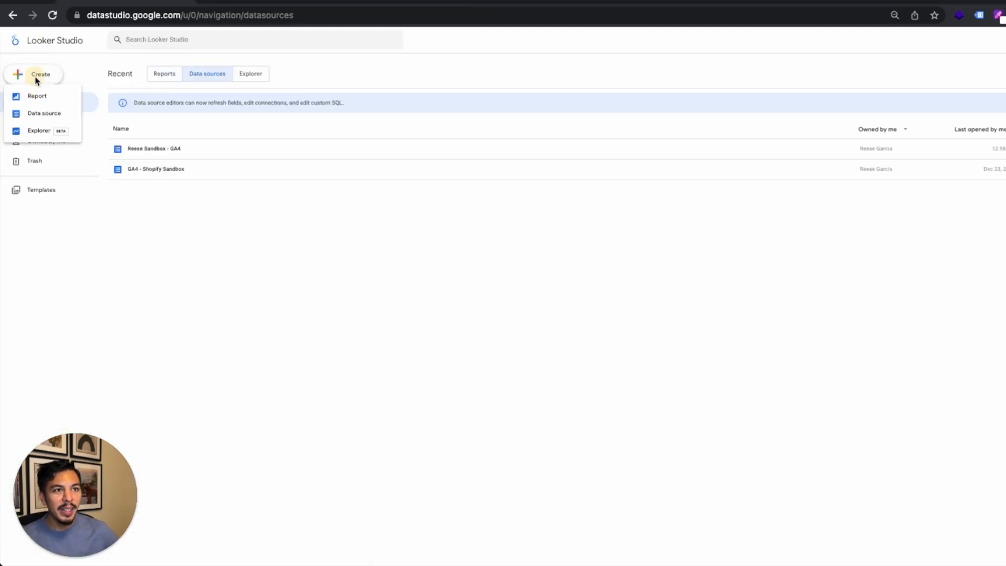
click(38, 96)
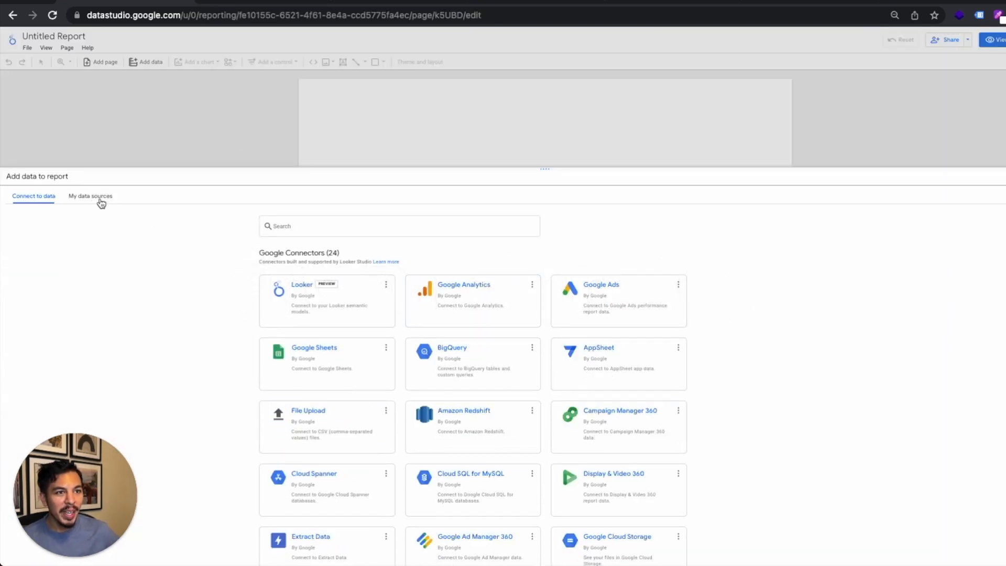
click(101, 202)
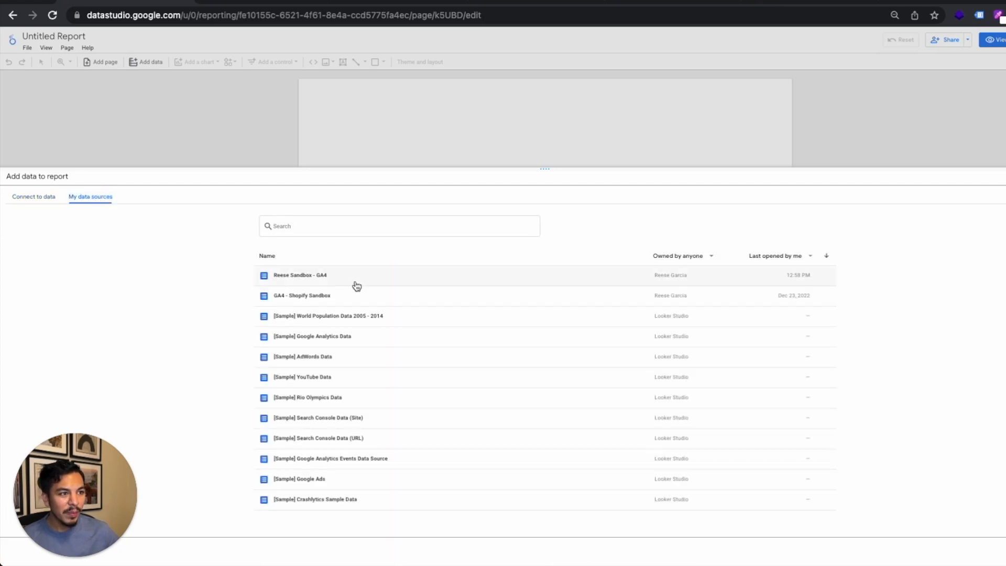
click(357, 285)
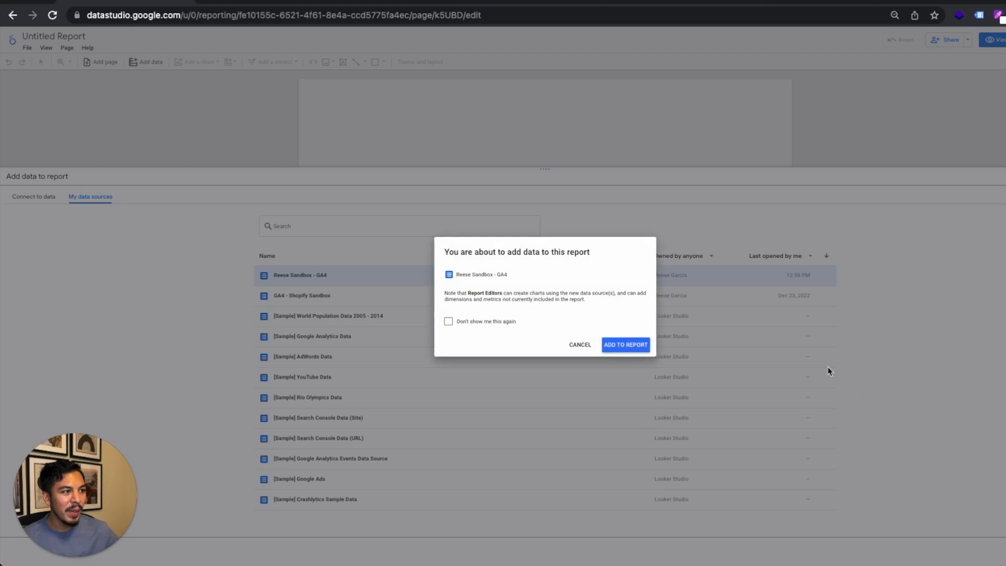
click(624, 343)
Step: Delete the default table and draw a wide rectangle across the upper part of the page, leaving even narrow margins
drag(321, 153, 341, 203)
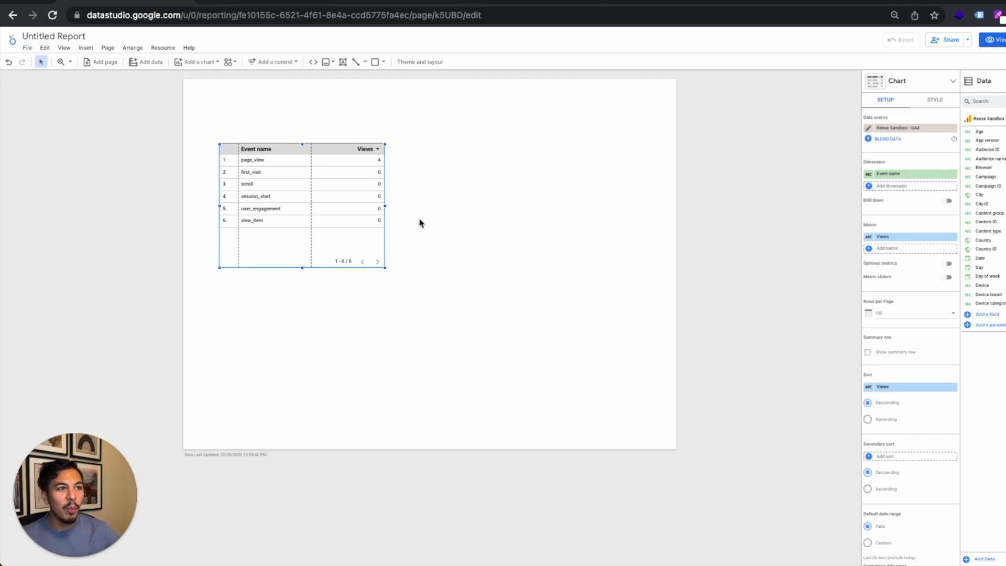
key(Delete)
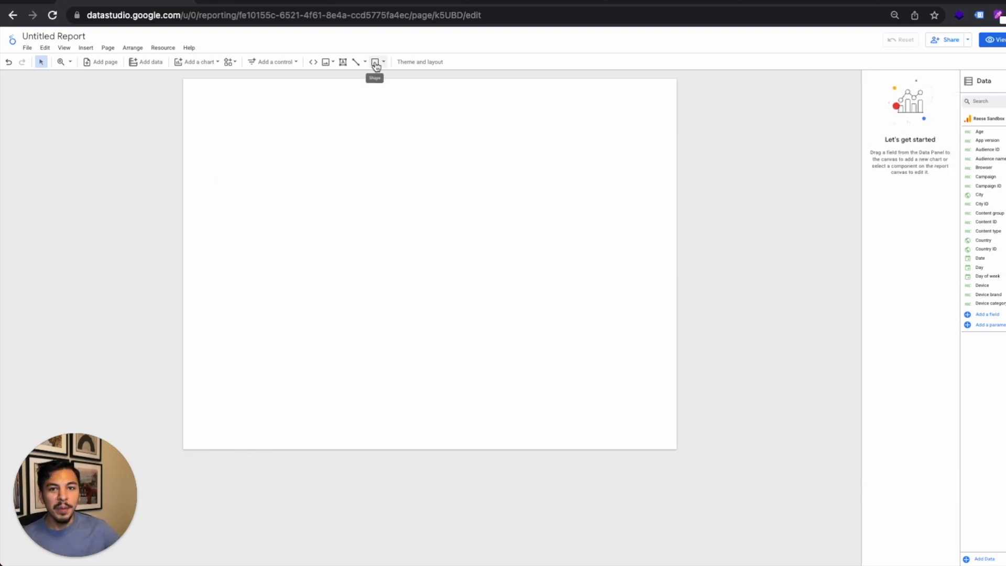
click(375, 62)
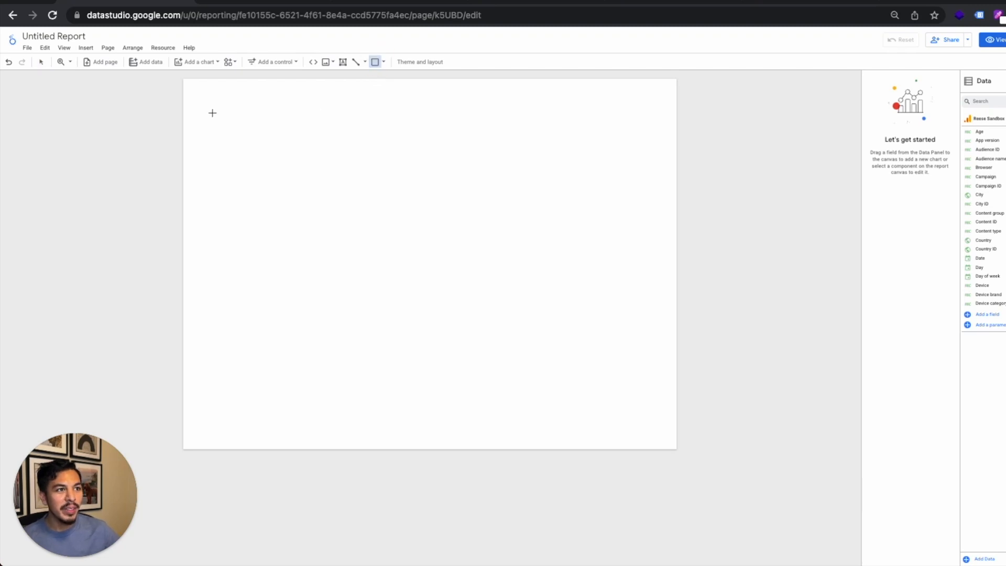
drag(194, 94, 668, 197)
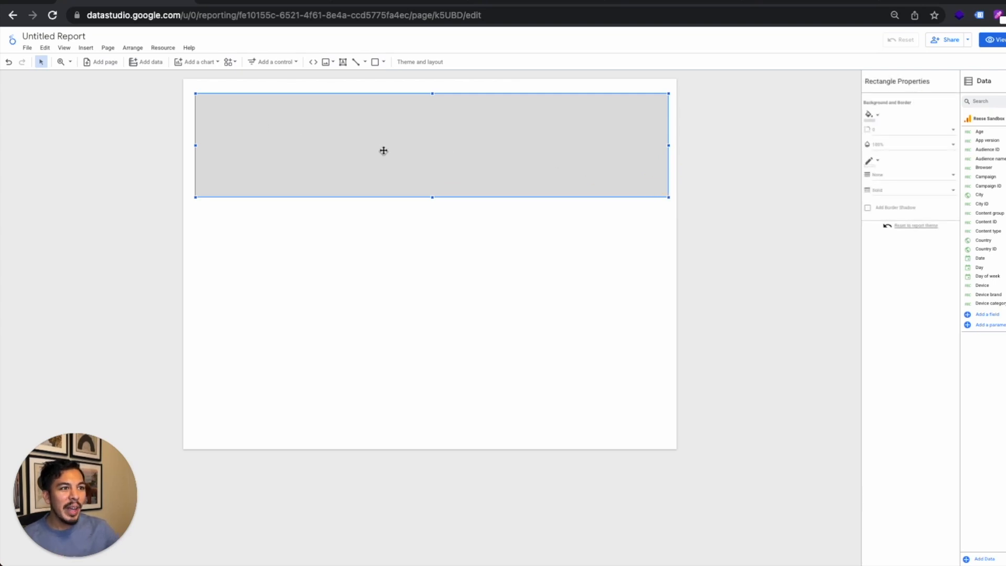
drag(375, 147, 375, 145)
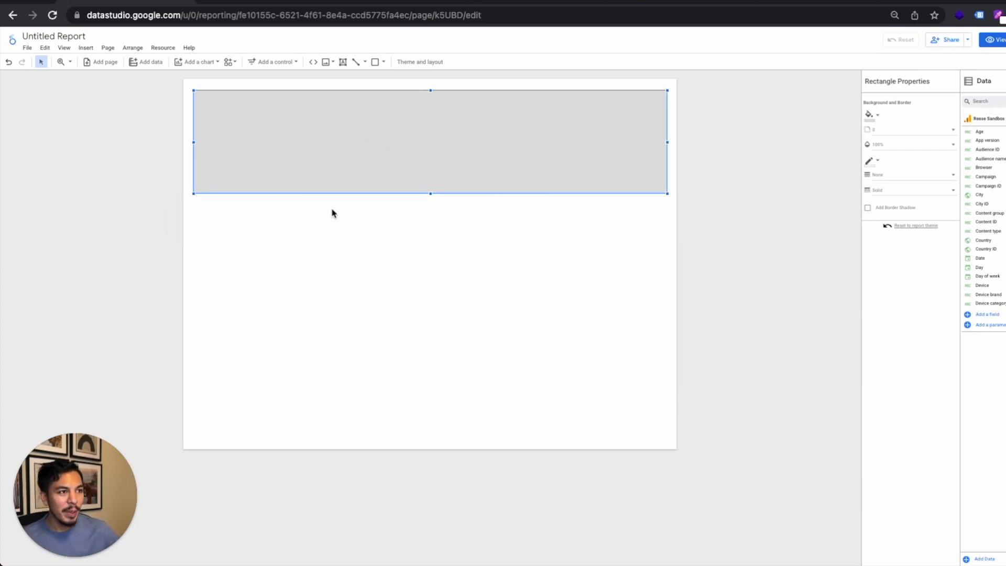
Step: Duplicate the rectangle below the first, make the copy taller, and duplicate that taller one beneath it as a third section
drag(328, 171, 321, 274)
drag(430, 307, 426, 332)
drag(392, 289, 388, 420)
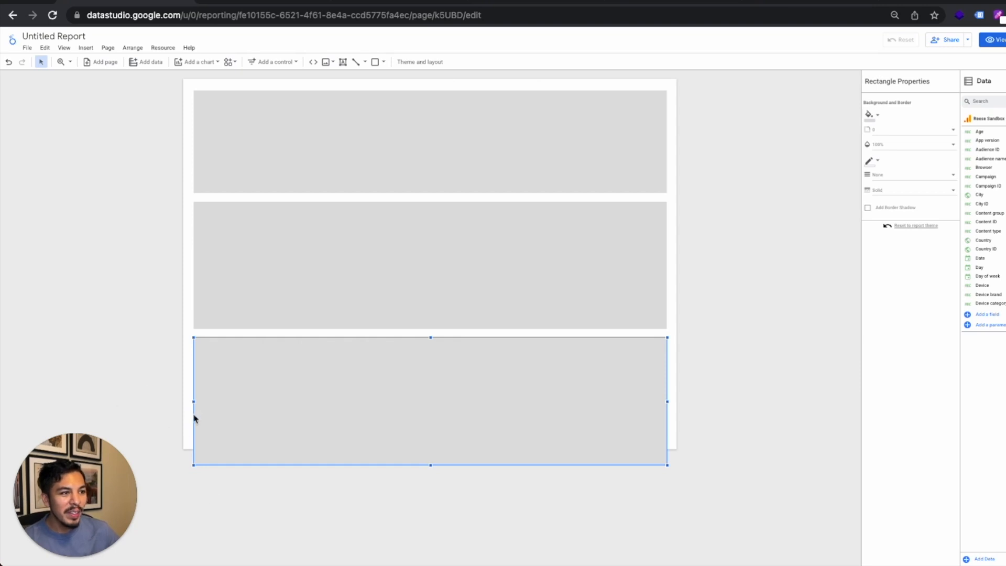
Step: Set the current page's canvas height to 1250 px
click(108, 47)
click(152, 103)
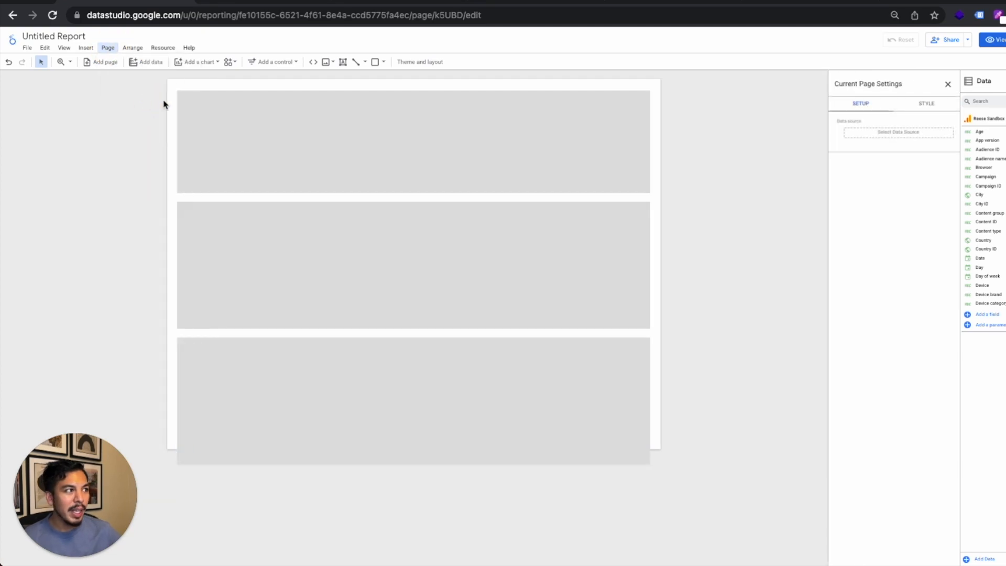
click(927, 105)
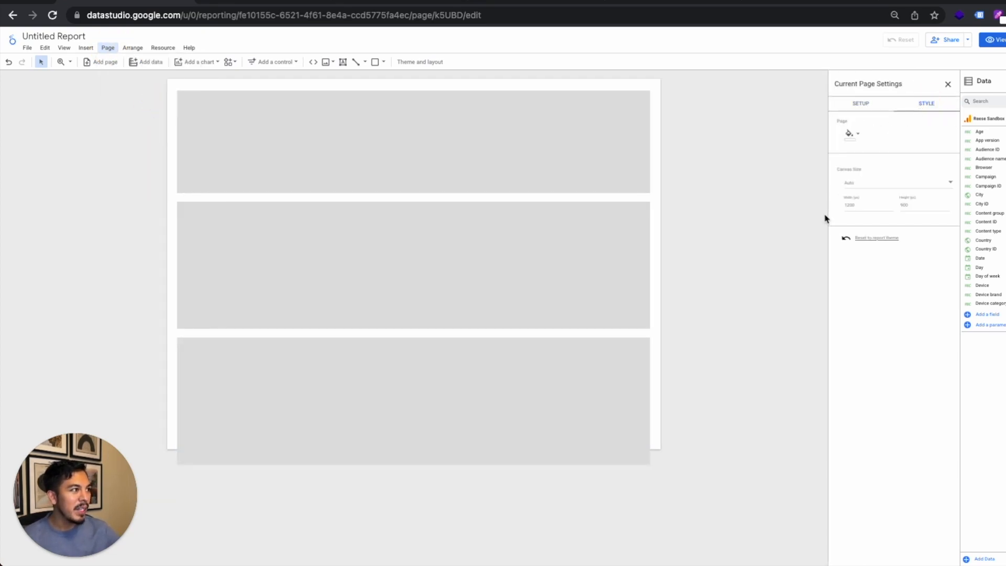
click(922, 205)
text(12)
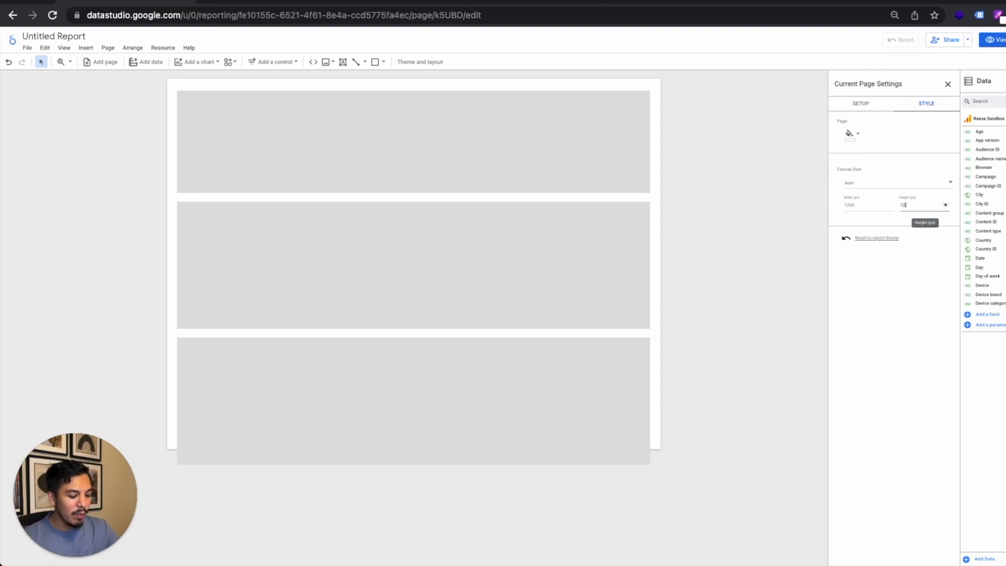
text(50)
Step: Move all three rectangles down together to leave header space, and stretch them to fill the taller page
scroll(687, 314, down, 1)
scroll(660, 291, up, 1)
key(ctrl+a)
drag(472, 355, 473, 397)
drag(430, 508, 427, 529)
scroll(482, 427, down, 1)
scroll(156, 112, up, 1)
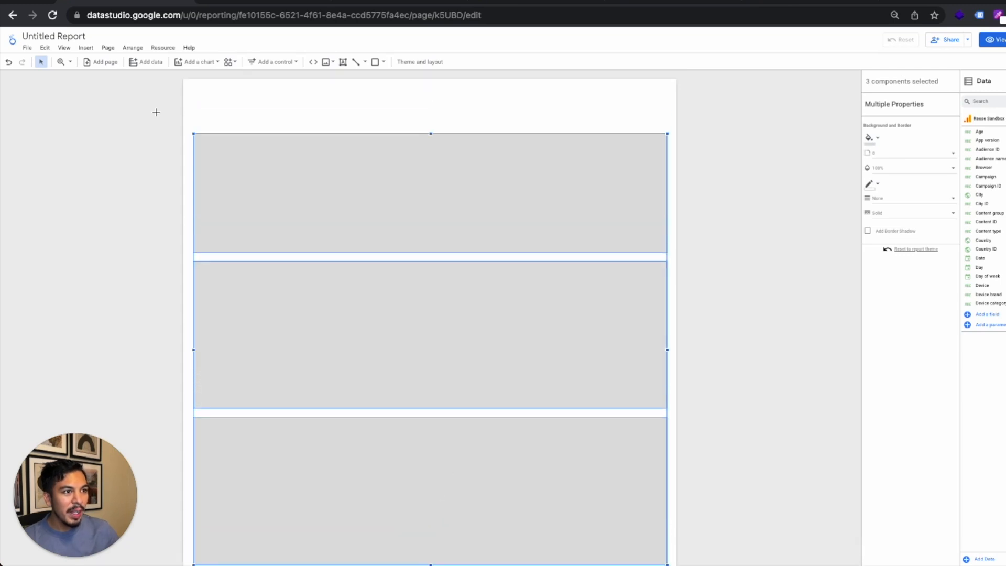
click(152, 116)
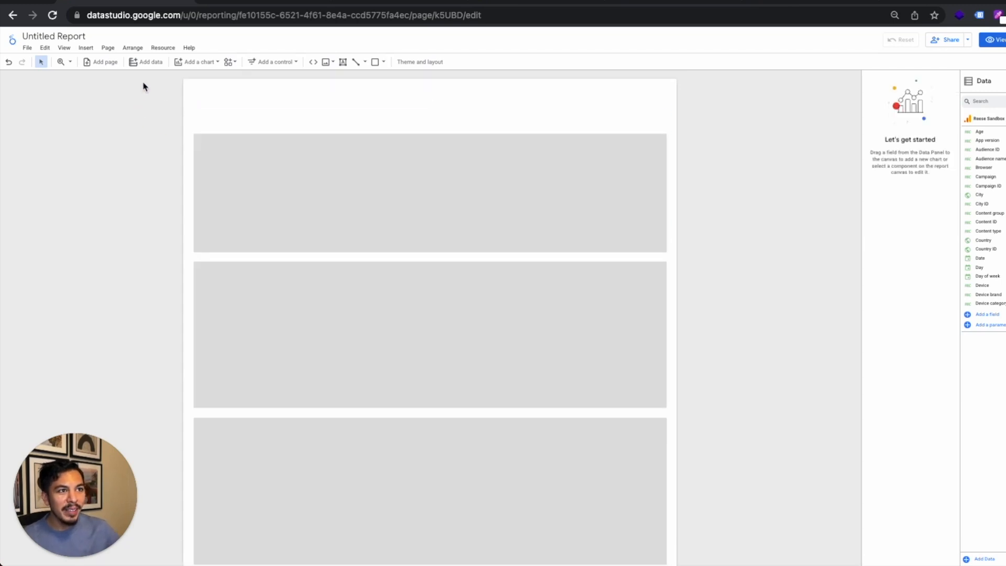
Step: Add a scorecard near the left edge of the uppermost rectangle, and make it taller and slightly wider
click(205, 63)
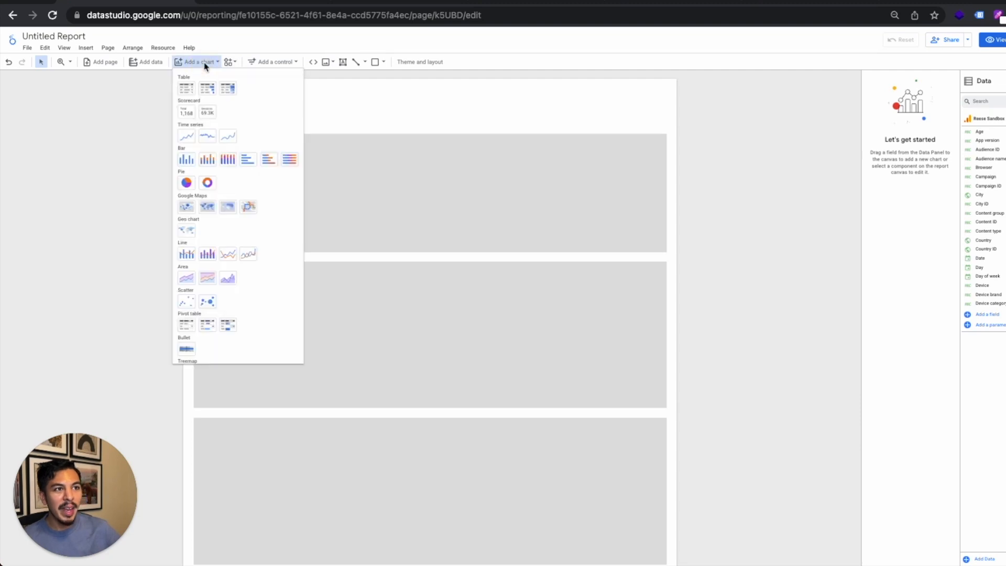
click(185, 119)
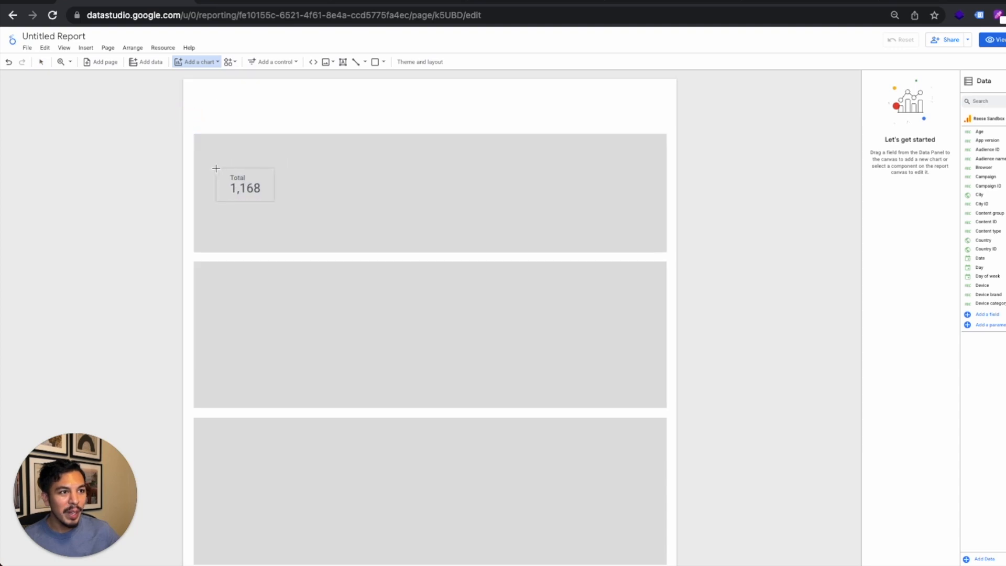
click(216, 168)
drag(248, 210, 242, 238)
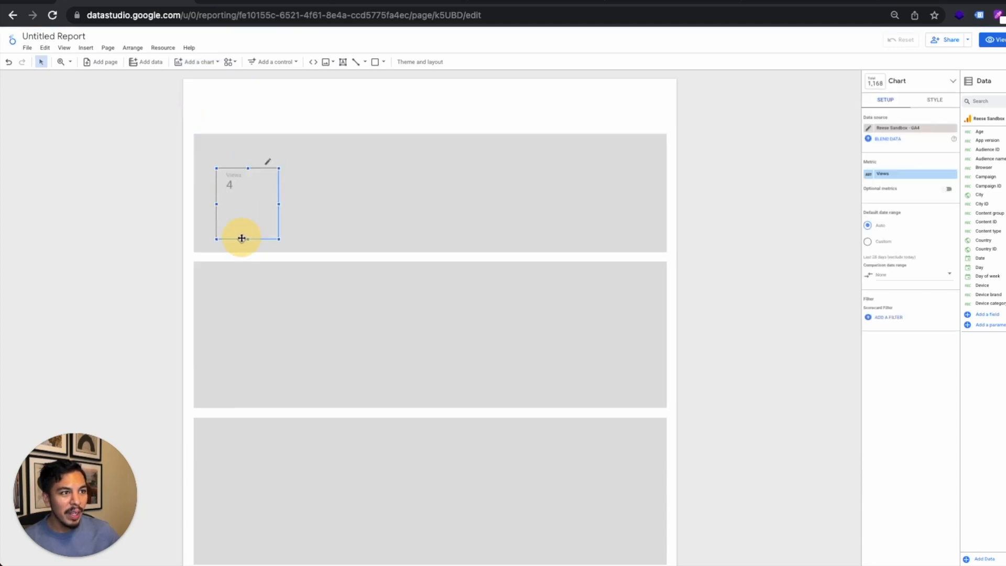
drag(265, 203, 238, 164)
click(246, 195)
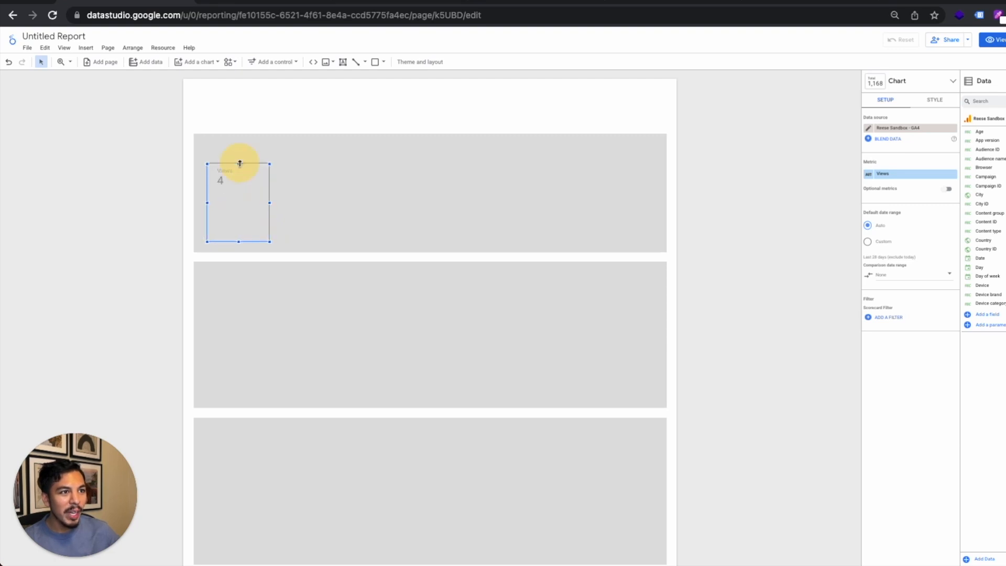
drag(269, 205, 271, 205)
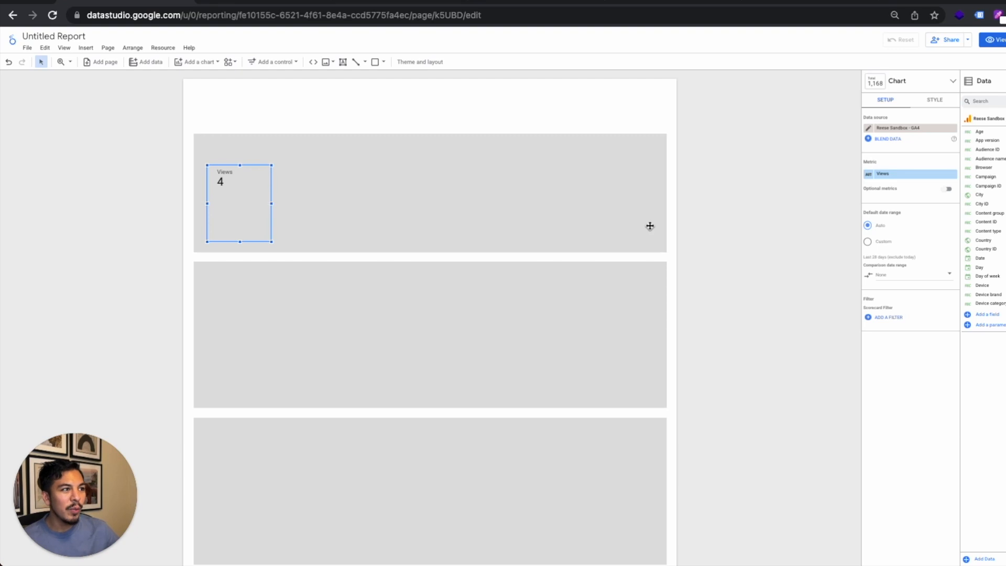
Step: Center-align the scorecard's metric name, metric value and comparison labels
click(936, 104)
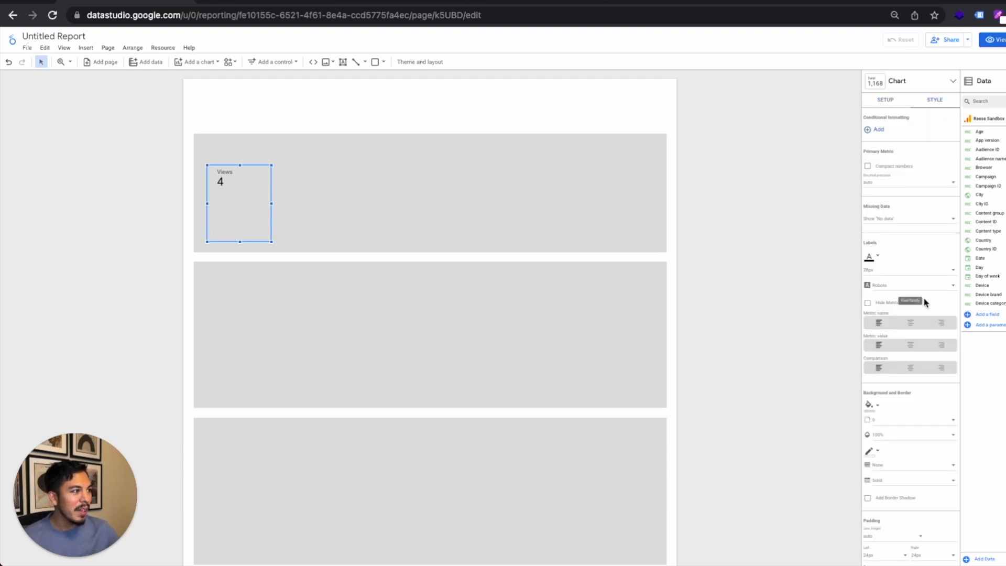
click(909, 323)
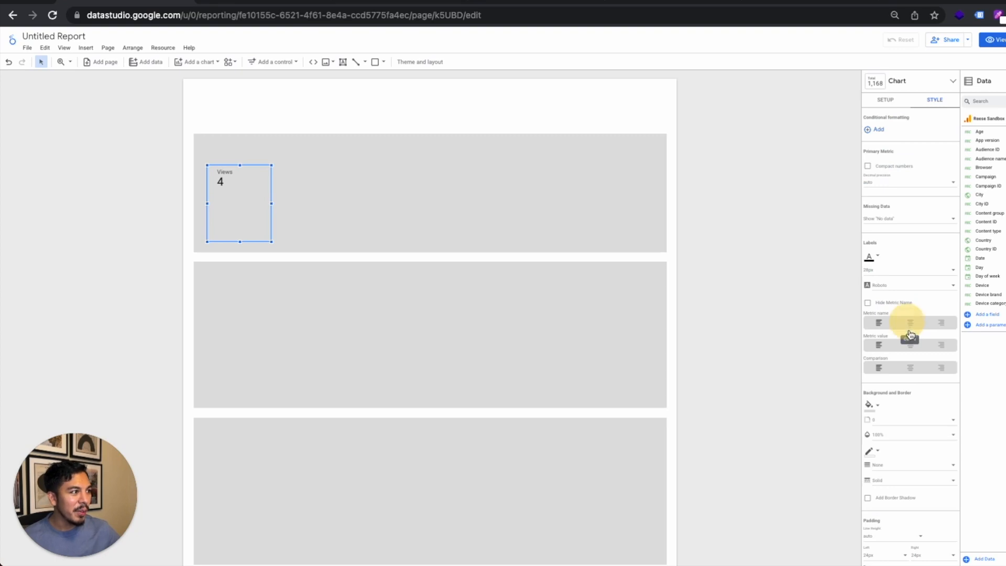
click(910, 346)
click(909, 369)
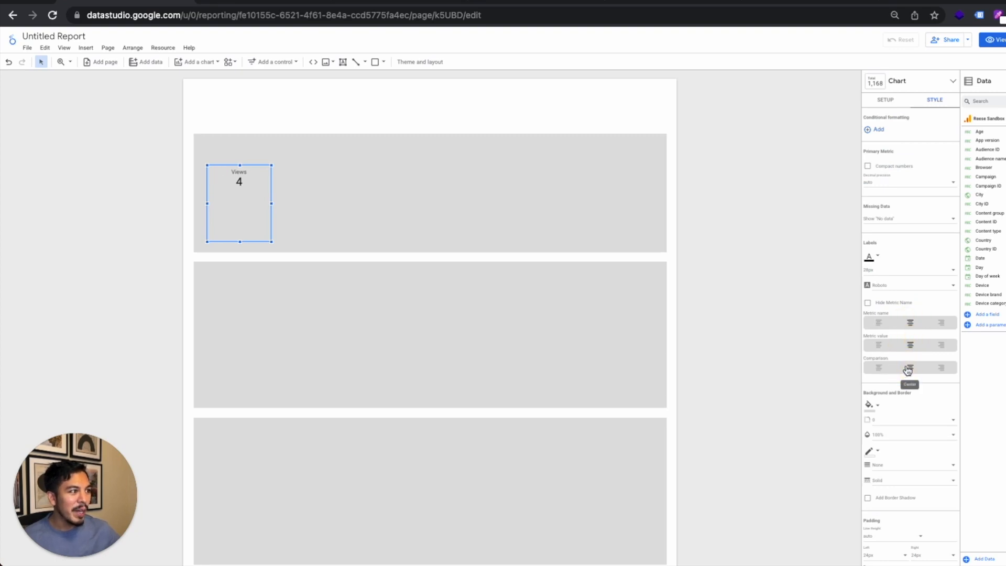
Step: Give the Views scorecard a white background
scroll(906, 357, down, 2)
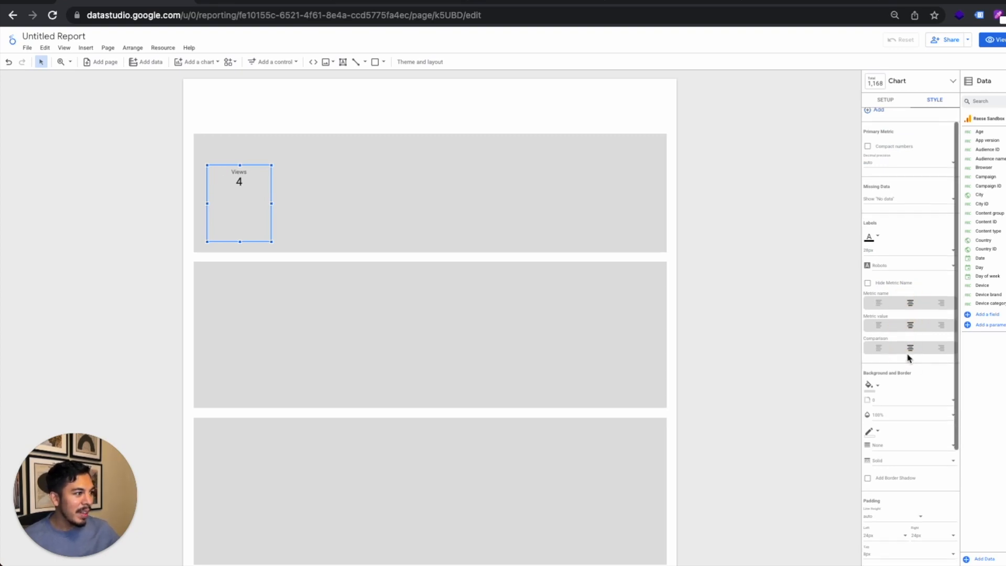
click(875, 367)
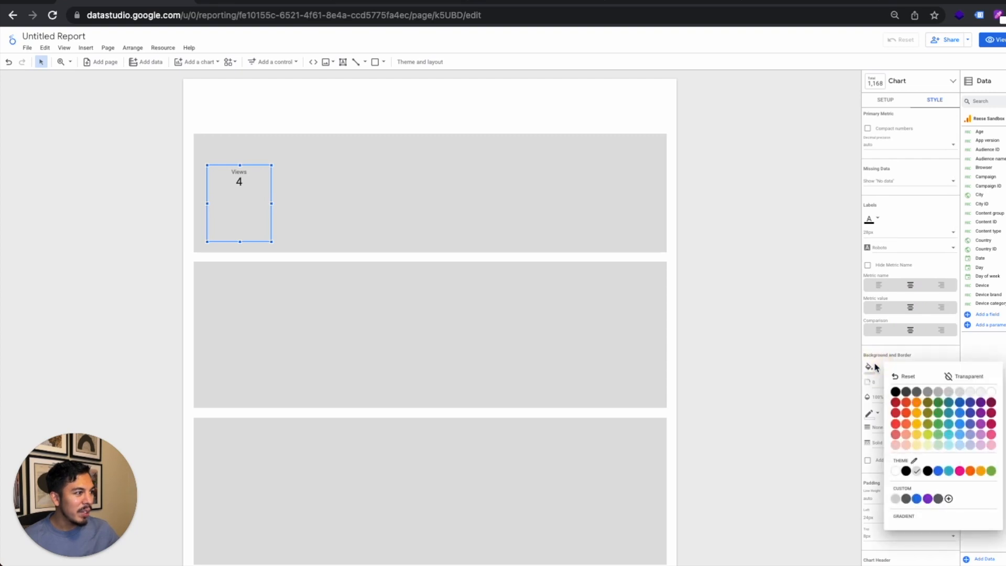
click(988, 394)
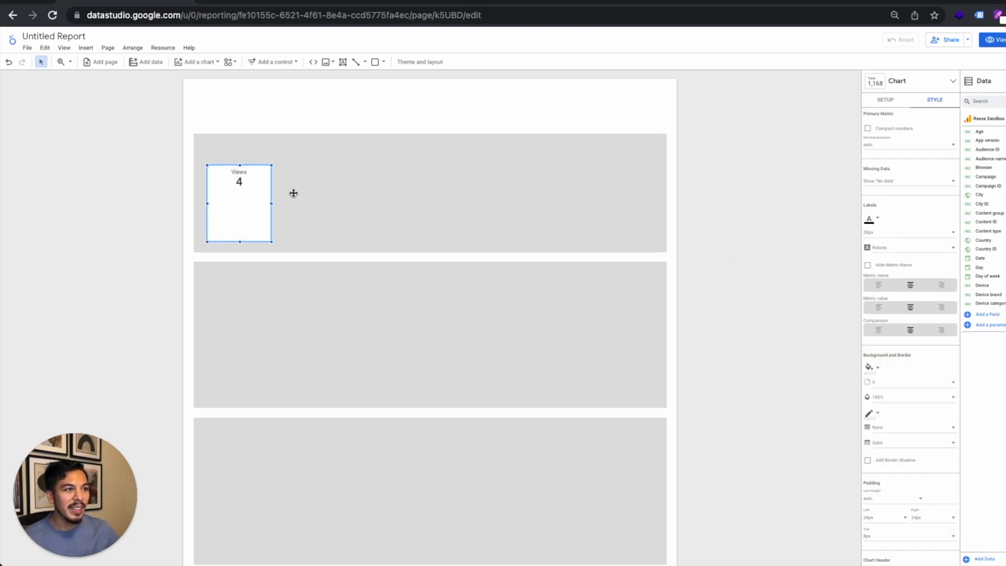
Step: Set the scorecard's top padding to 24px and extend the card slightly upward
scroll(900, 427, down, 3)
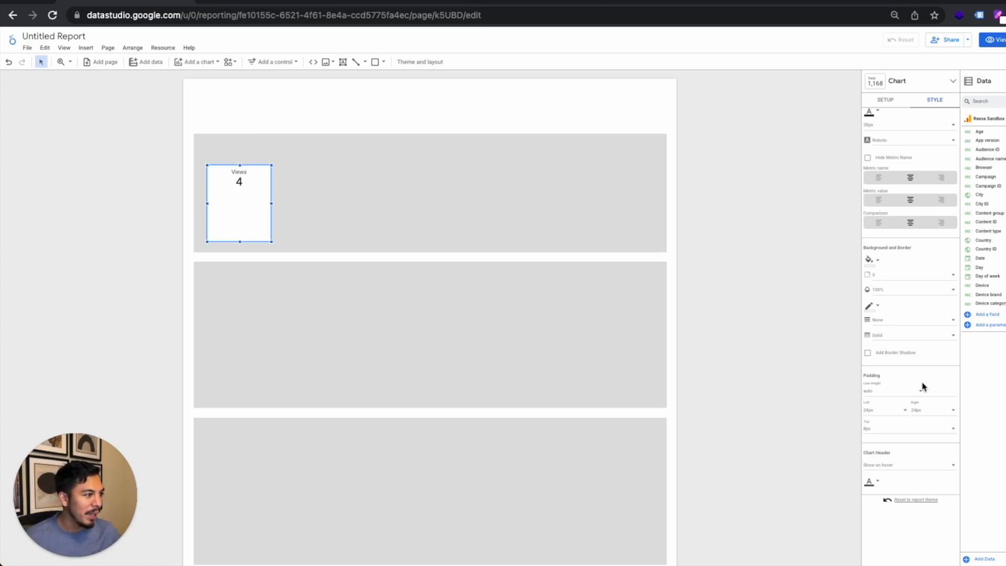
click(882, 433)
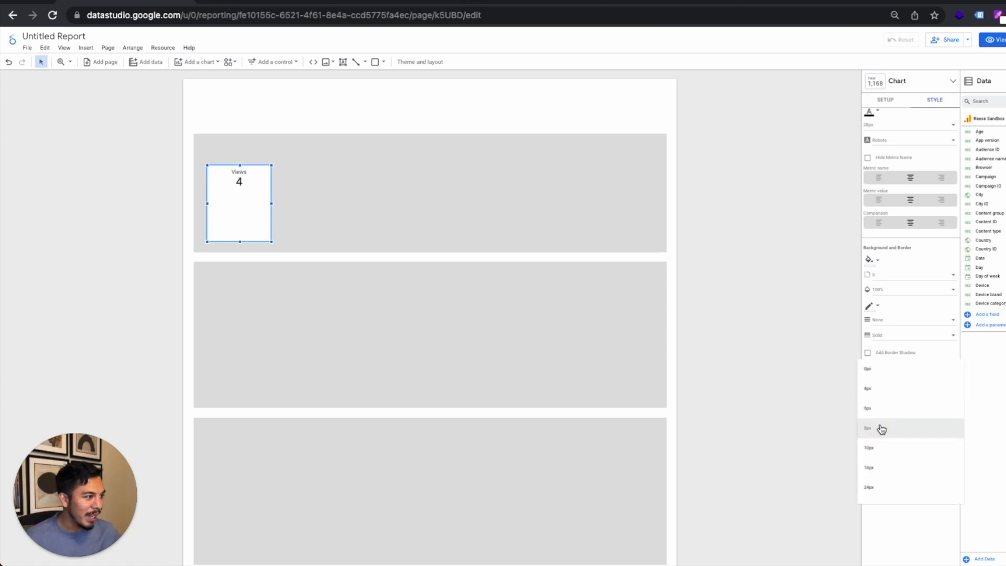
click(939, 423)
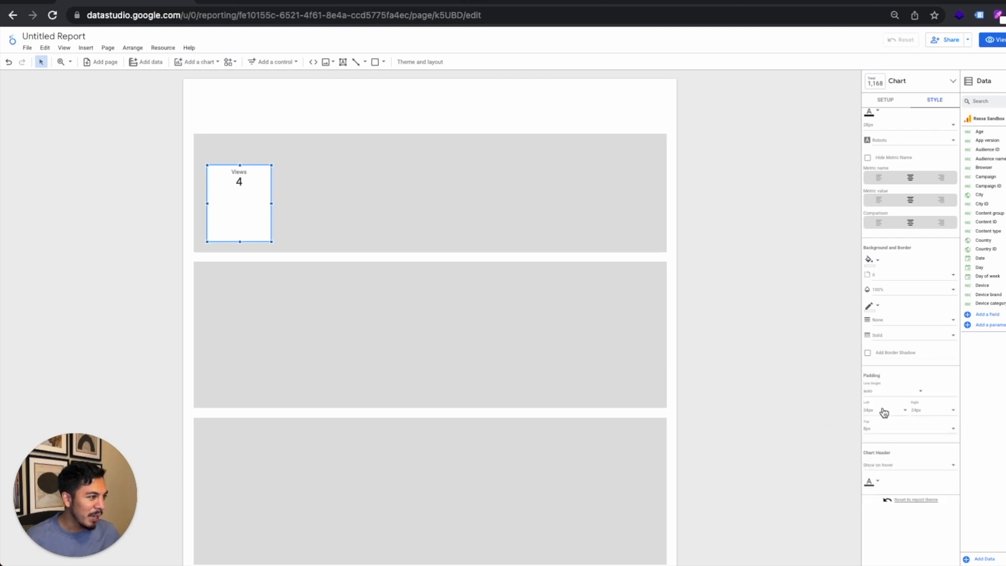
click(912, 431)
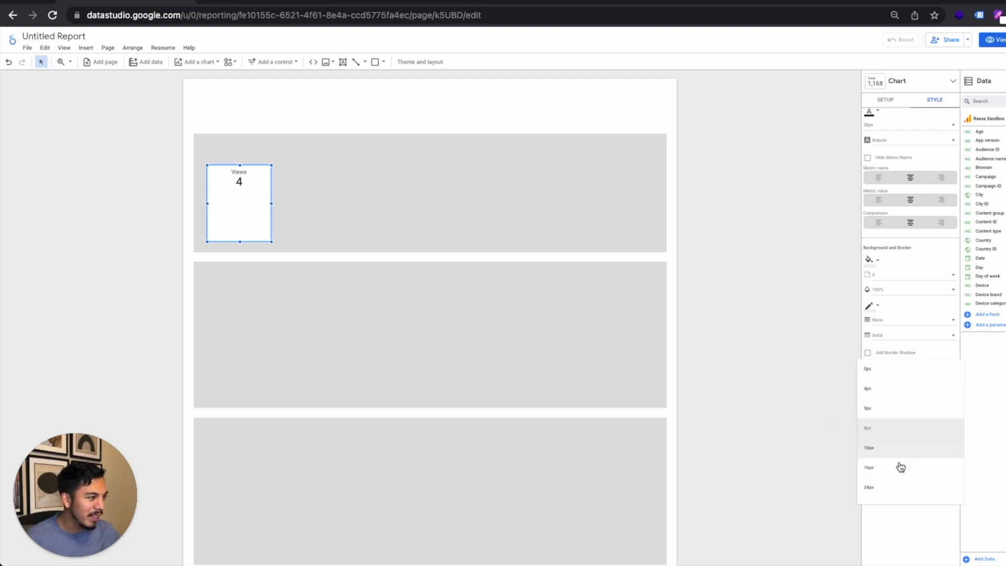
click(889, 492)
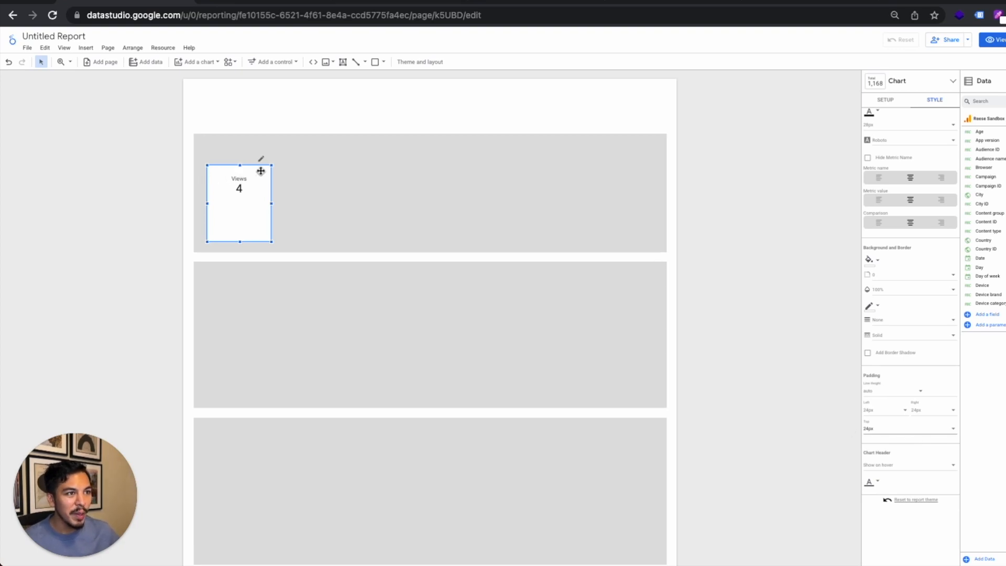
drag(272, 165, 273, 158)
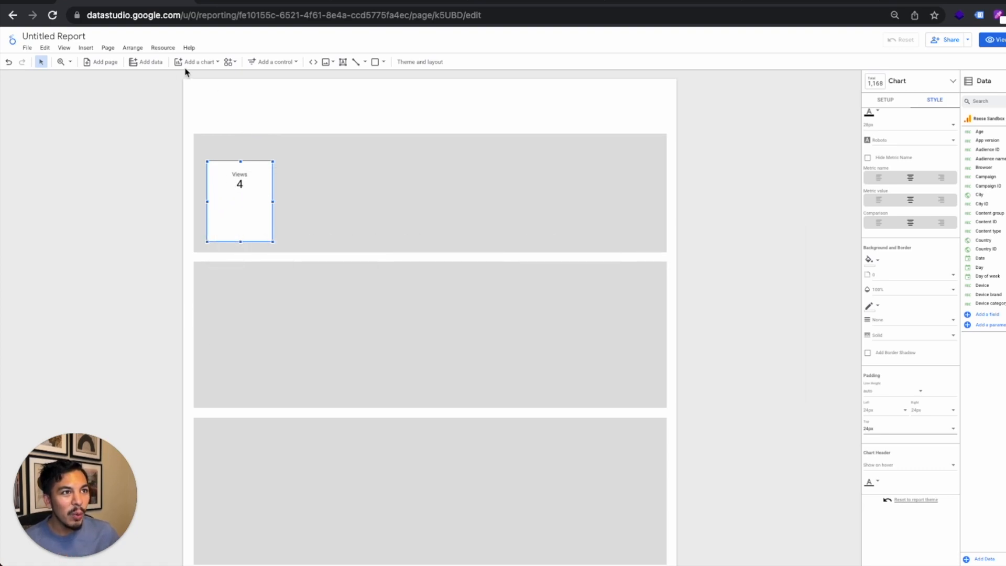
Step: Add a sparkline time series chart filling the lower part of the Views scorecard
click(197, 62)
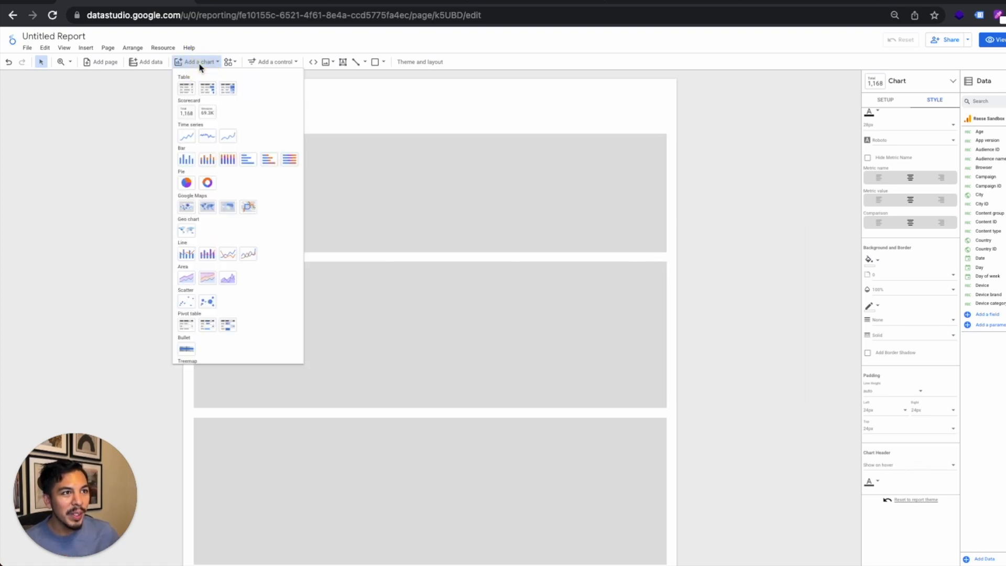
click(207, 136)
drag(207, 189, 272, 240)
drag(240, 191, 240, 193)
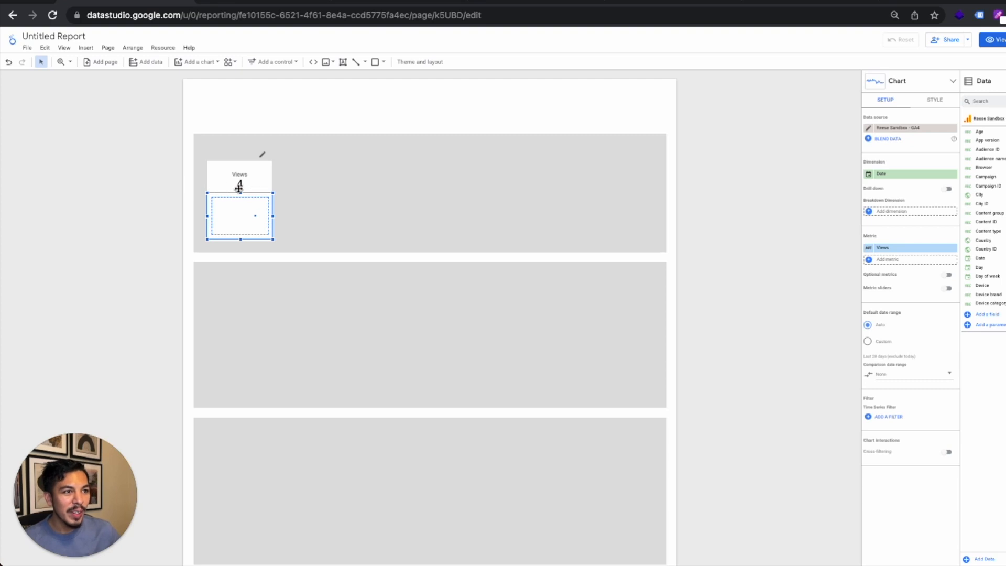
Step: Add a date range control in the header space above the right end of the uppermost rectangle
click(277, 62)
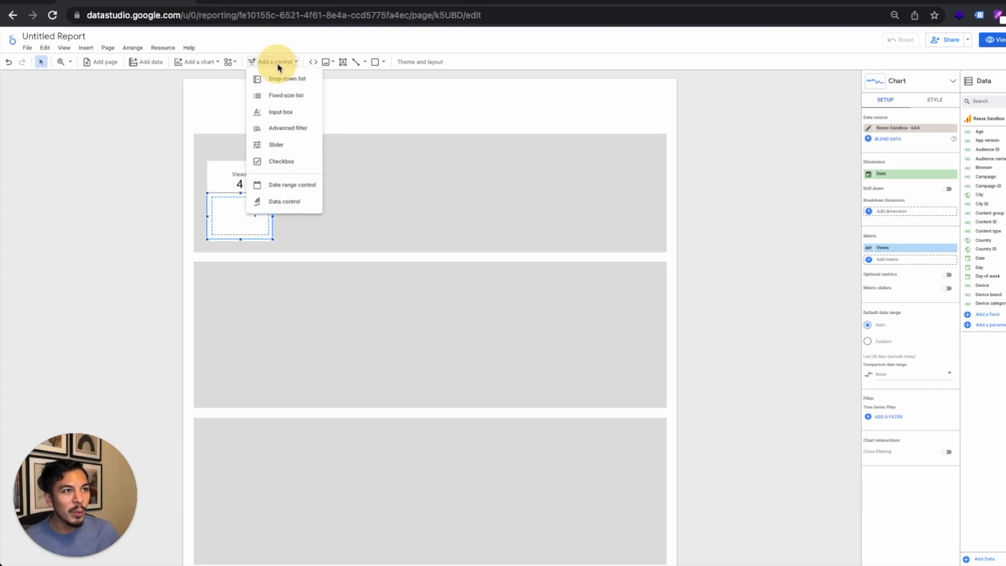
click(288, 183)
click(545, 106)
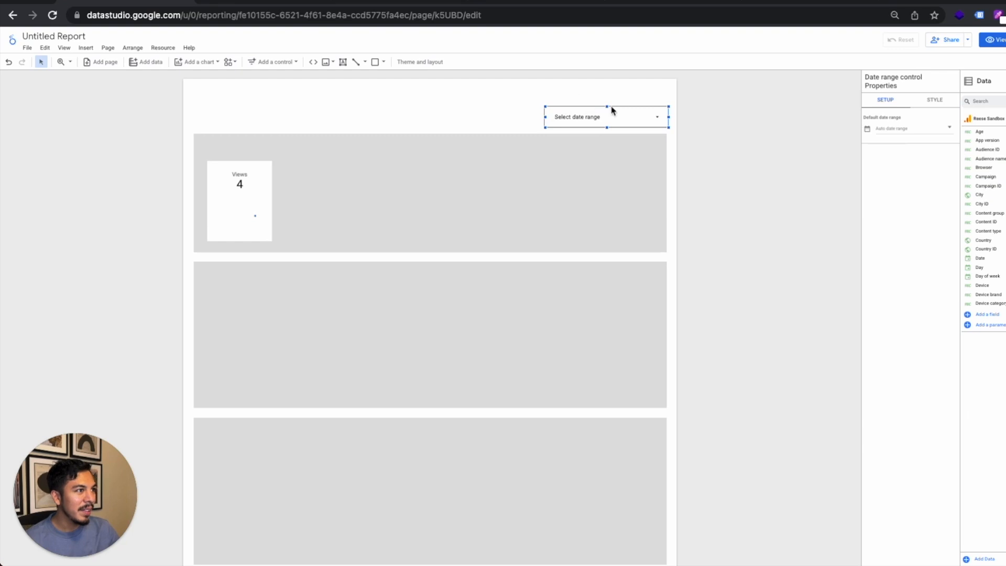
click(612, 111)
click(622, 109)
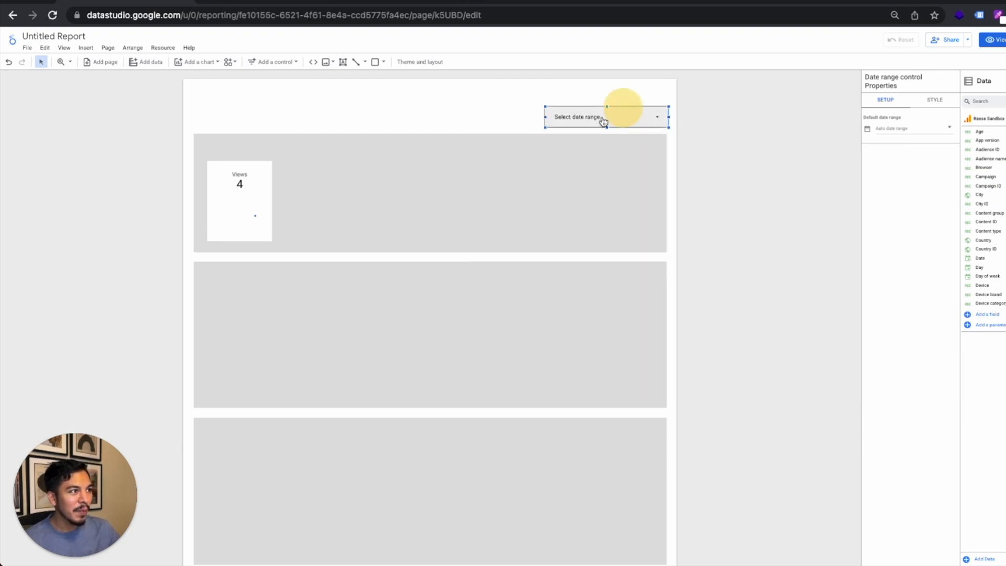
Step: Set the date range control's default range to This year to date
click(930, 132)
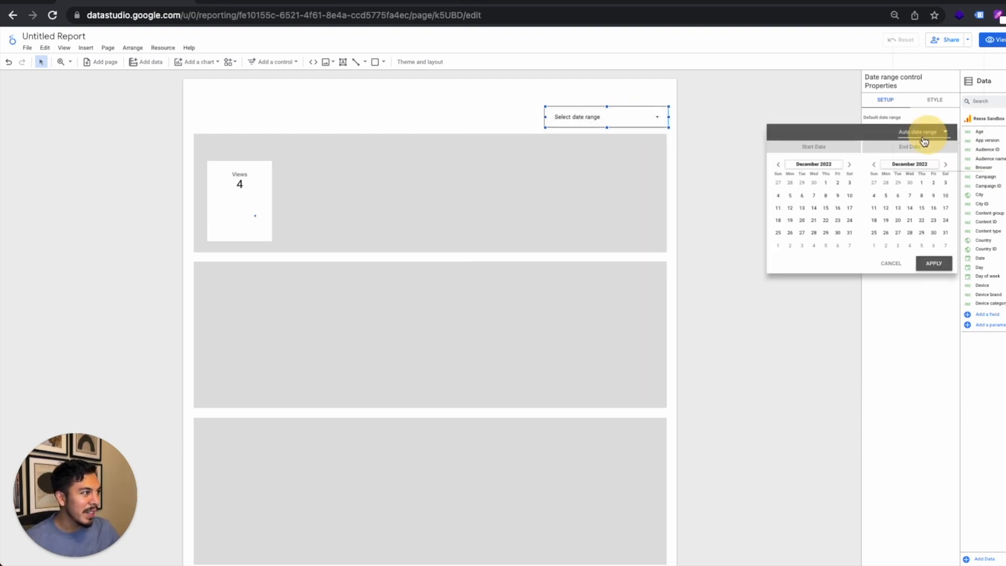
click(927, 134)
click(926, 109)
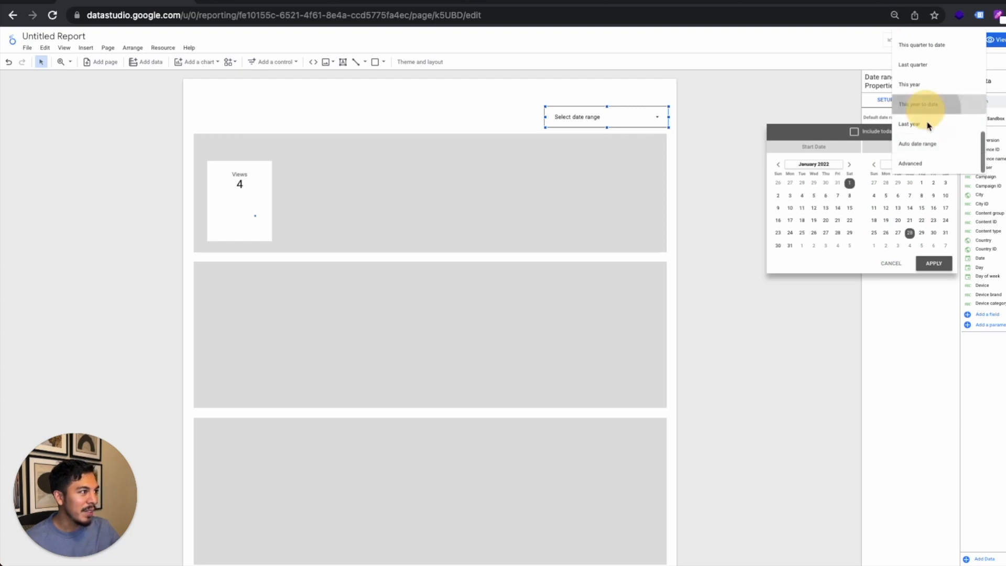
click(934, 263)
Step: Duplicate the Views scorecard together with its sparkline to make six matching cards
click(249, 215)
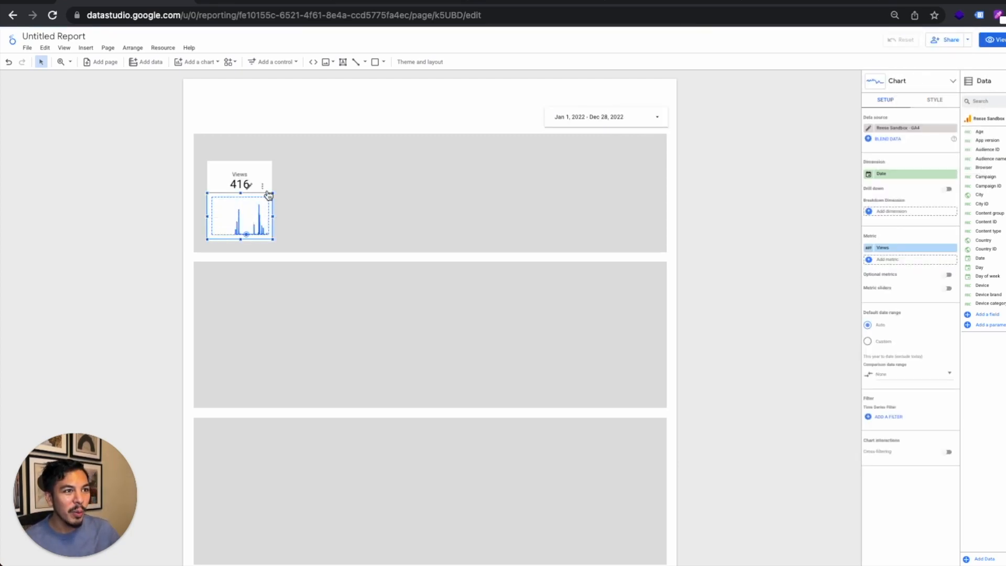
shift+click(227, 172)
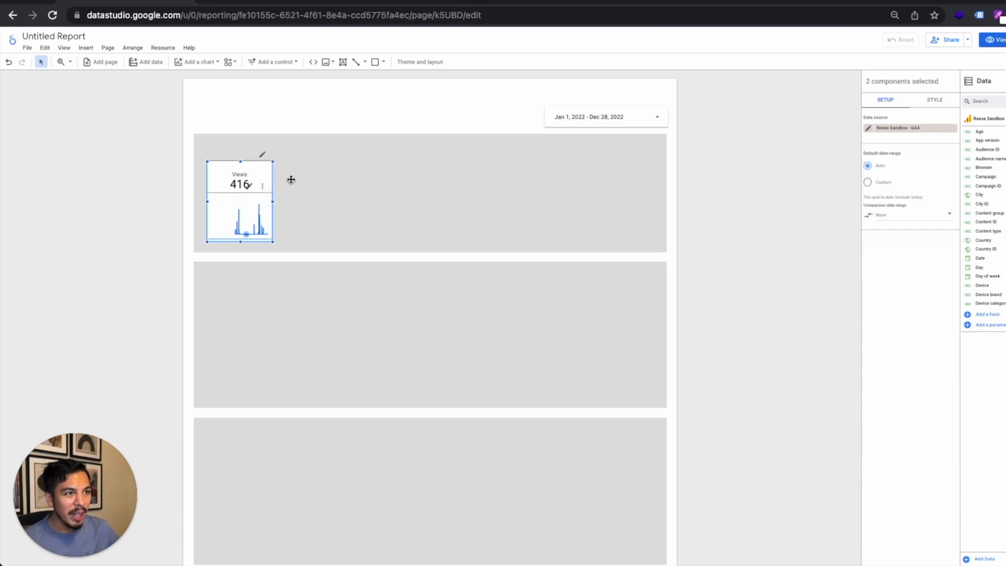
drag(229, 179, 542, 175)
key(ctrl+c)
key(ctrl+v)
key(ctrl+v)
key(ctrl+v)
key(ctrl+v)
Step: Arrange the six scorecard and sparkline pairs as an evenly spaced row centered in the uppermost rectangle
shift+click(443, 171)
shift+click(382, 175)
shift+click(303, 174)
key(ctrl+a)
drag(293, 171, 298, 171)
click(234, 165)
click(912, 175)
text(sessio)
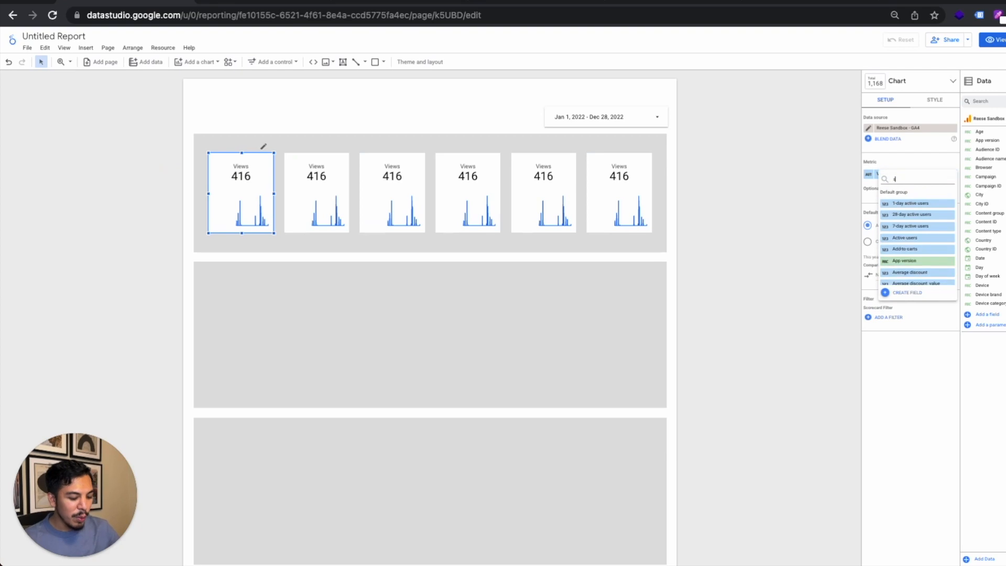
text(ns)
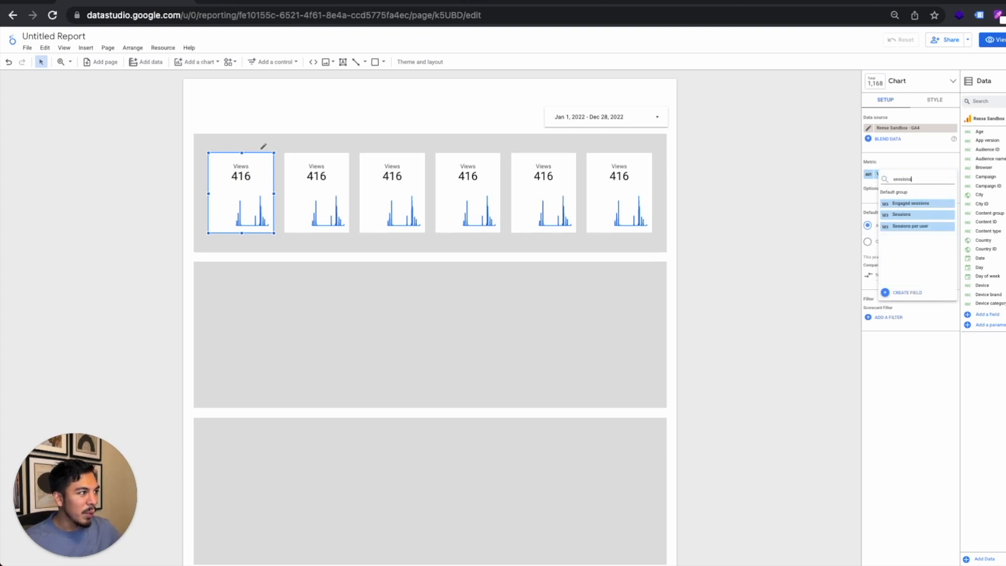
click(859, 173)
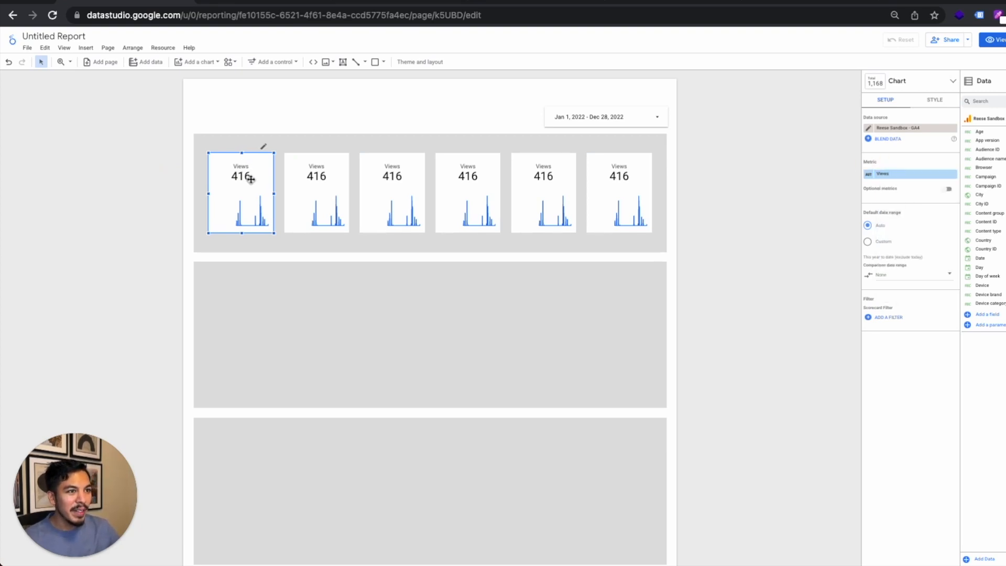
Step: Change the metric of the first scorecard and its sparkline to Sessions
click(906, 179)
text(sessions)
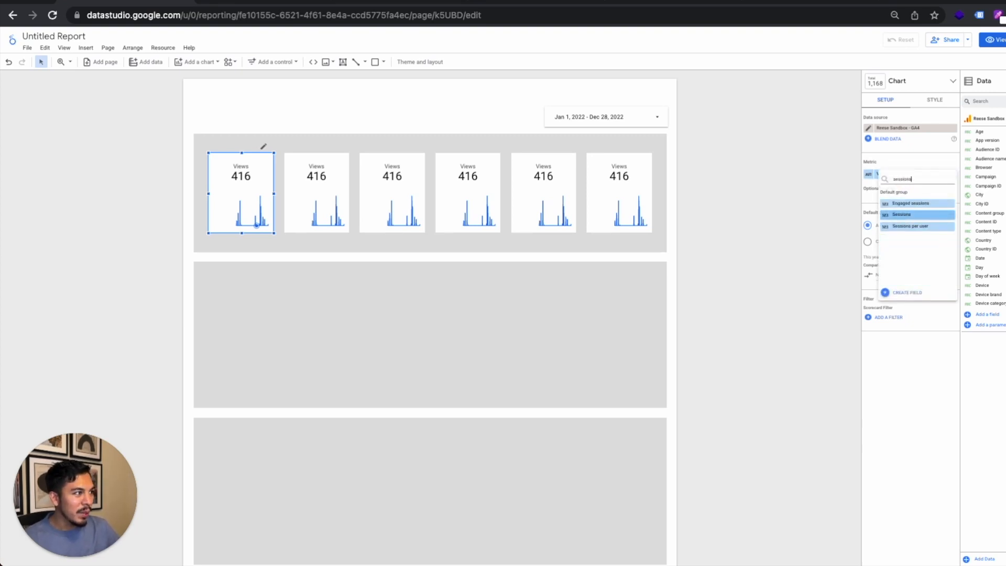
click(902, 215)
click(236, 206)
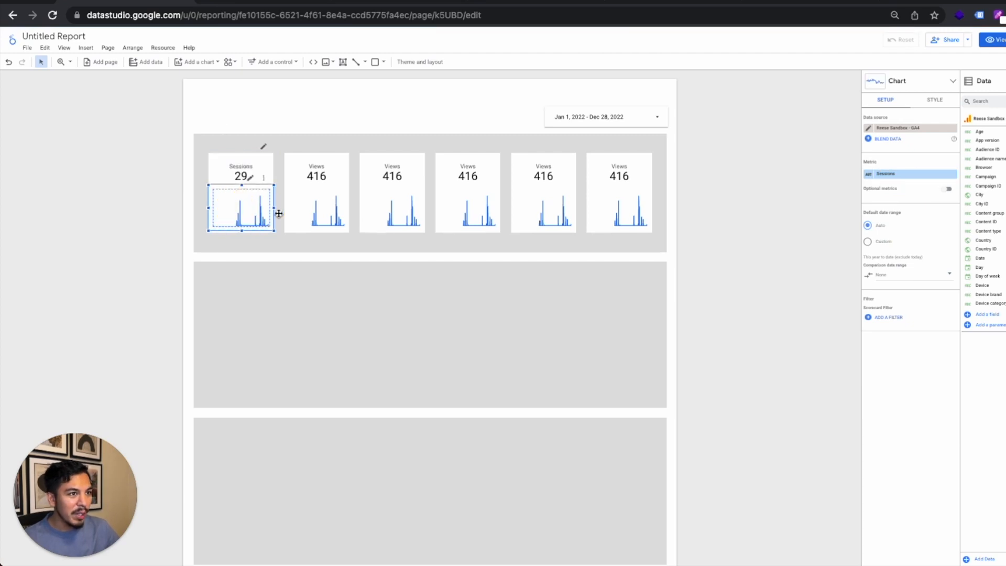
click(873, 247)
text(sessions)
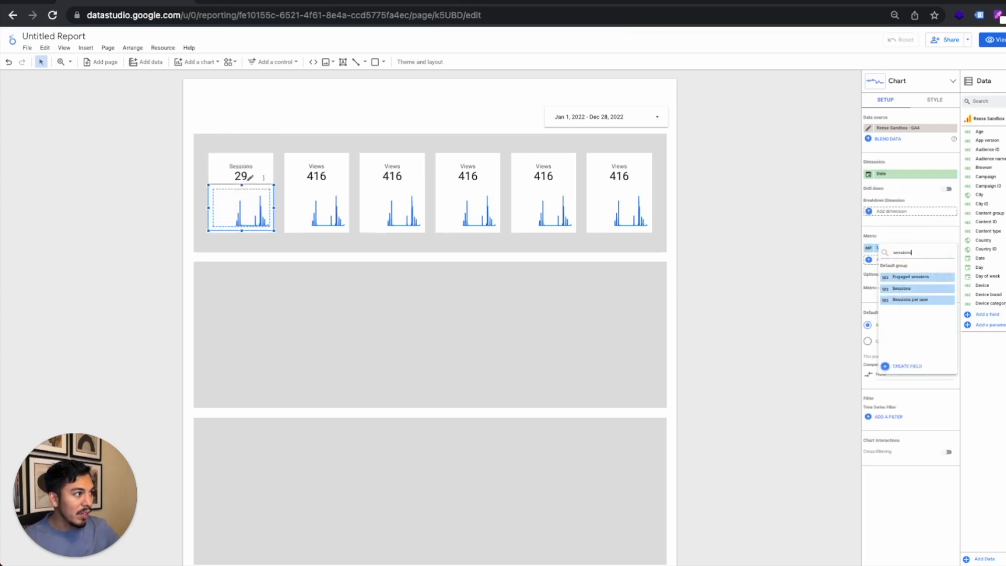
click(911, 289)
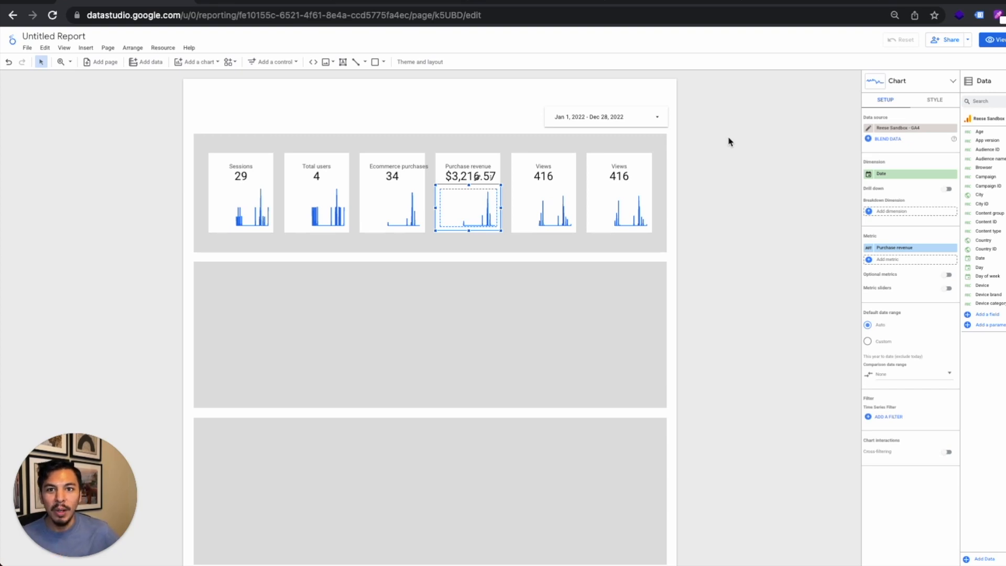
Step: Change the metric of the fifth scorecard and its sparkline to Average purchase revenue
click(573, 164)
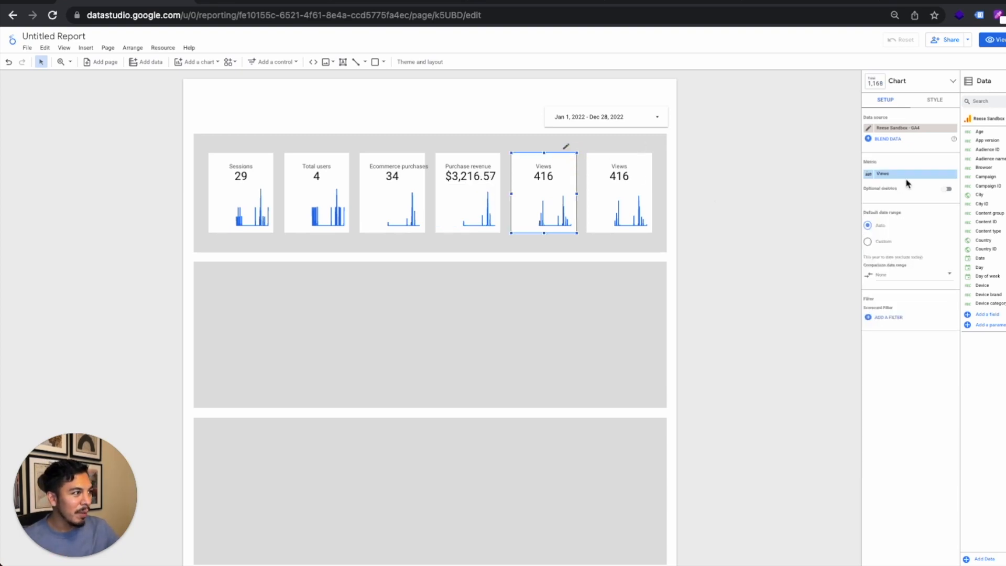
click(907, 178)
text(average)
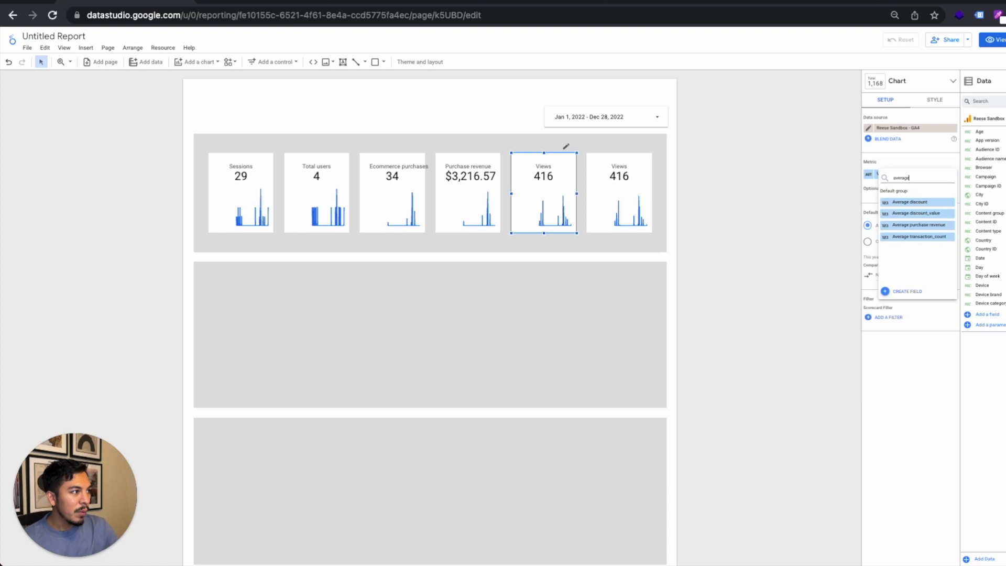
click(906, 227)
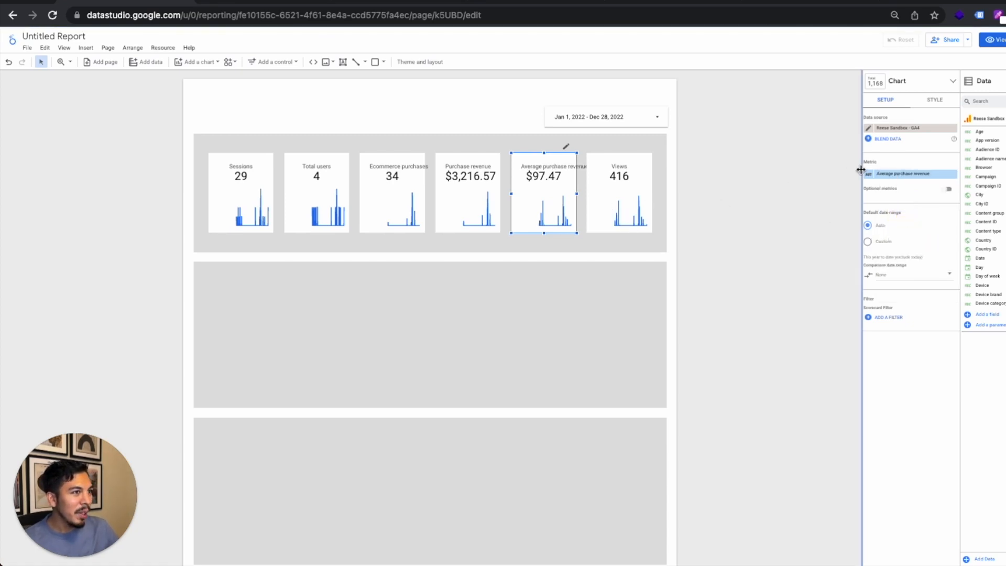
click(546, 209)
click(885, 249)
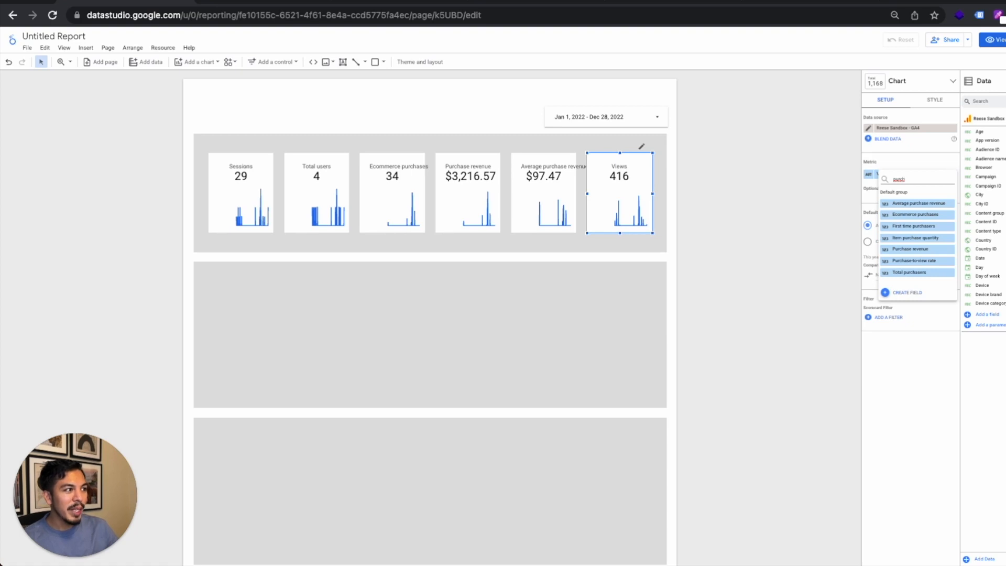
key(BackSpace)
key(BackSpace)
key(BackSpace)
key(BackSpace)
key(BackSpace)
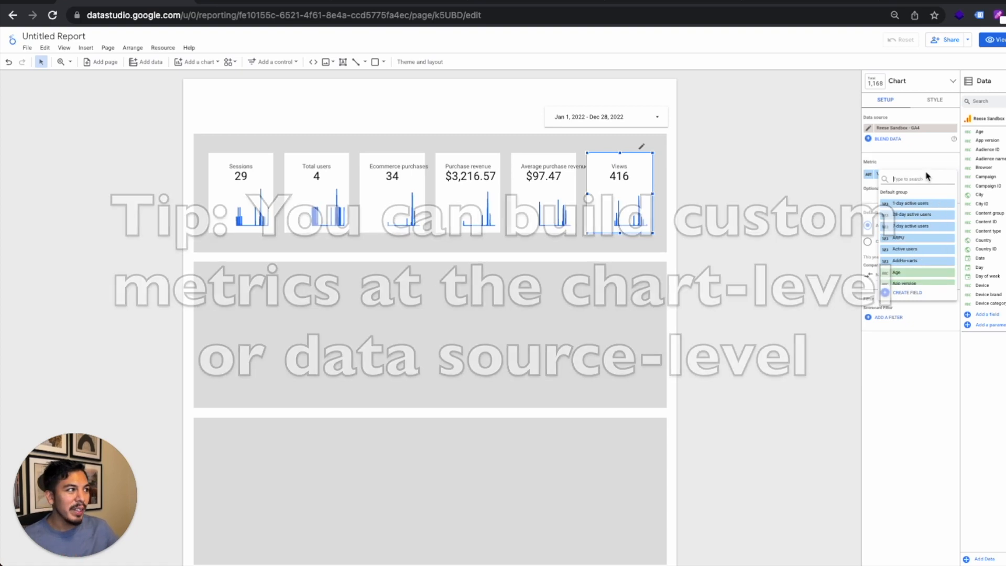
click(923, 154)
Step: Create a custom metric for the Views scorecard with the formula Ecommerce purchases / Sessions
click(899, 172)
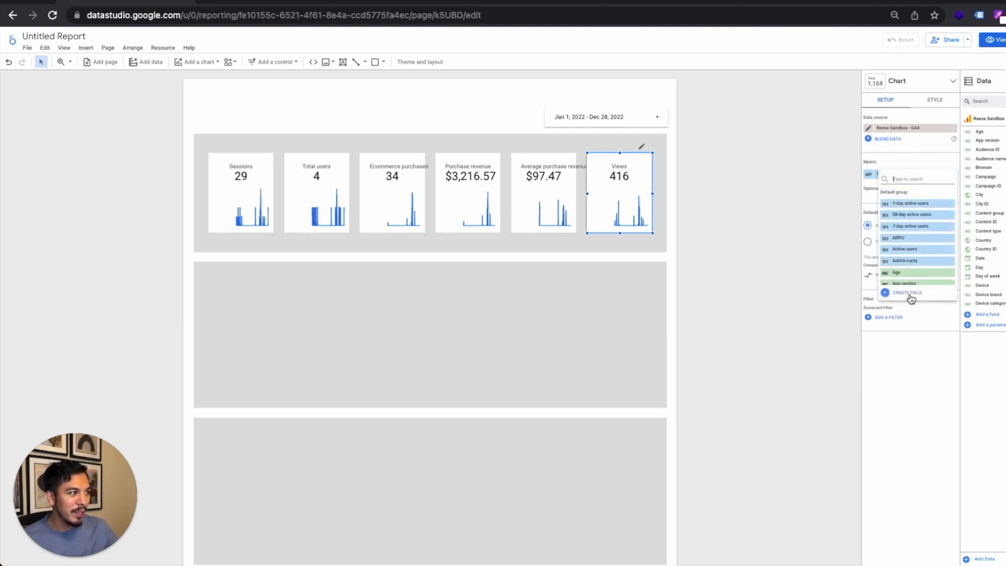
click(910, 294)
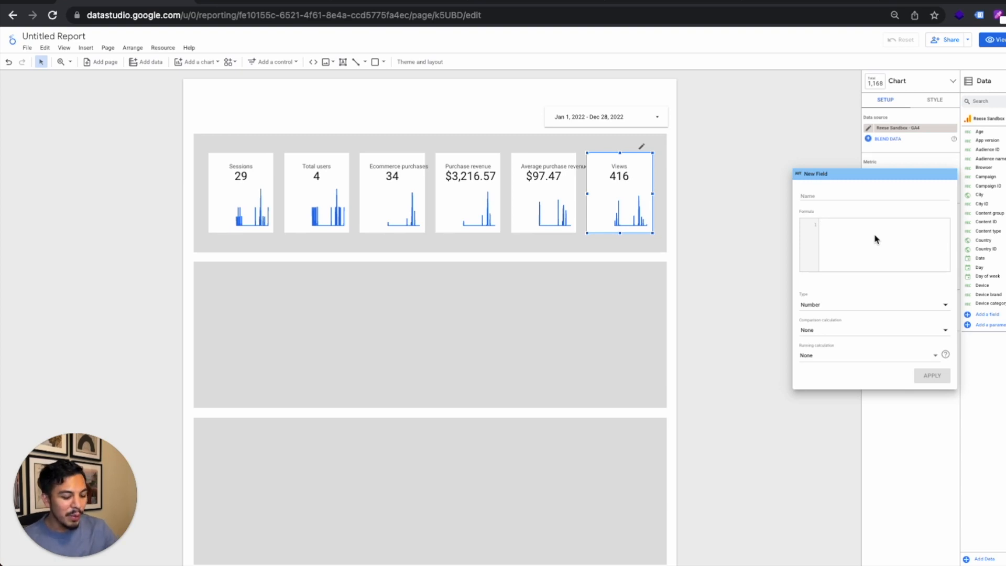
click(875, 240)
text(ec)
key(Return)
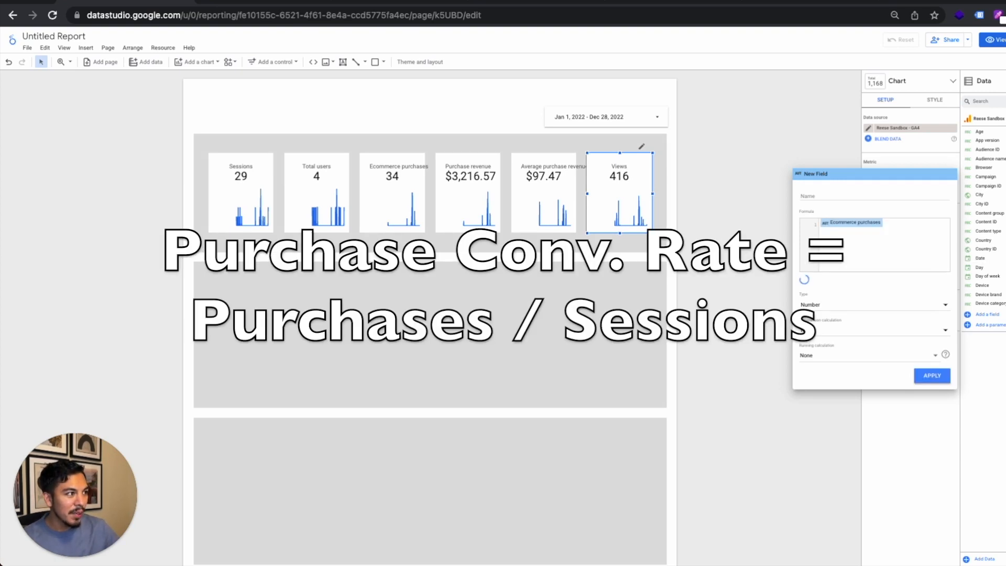
text(/sessi)
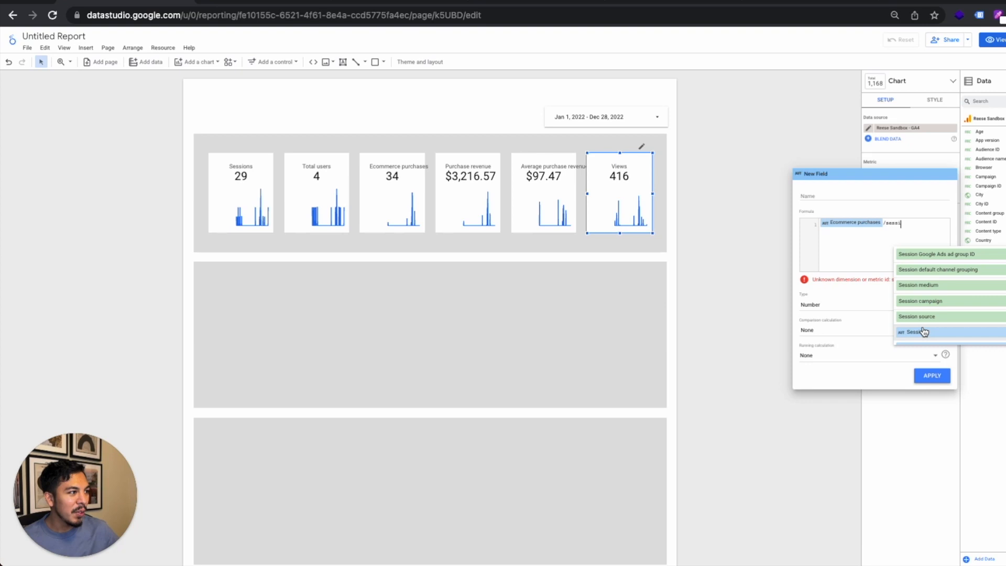
click(924, 331)
Step: Set the new field's type to Percent, name it Conv. Rate and apply it to the scorecard
click(856, 303)
mouse_move(849, 312)
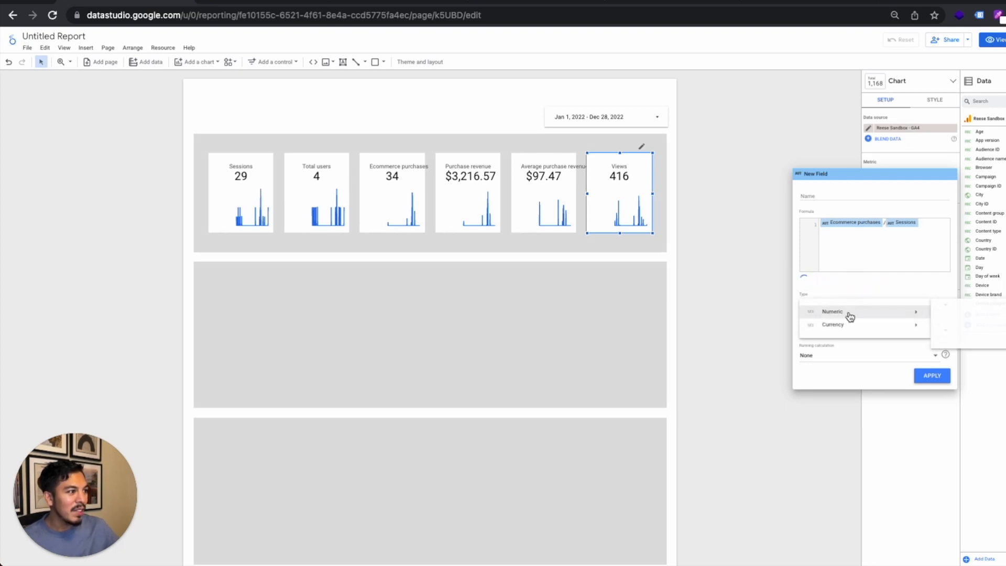
click(948, 325)
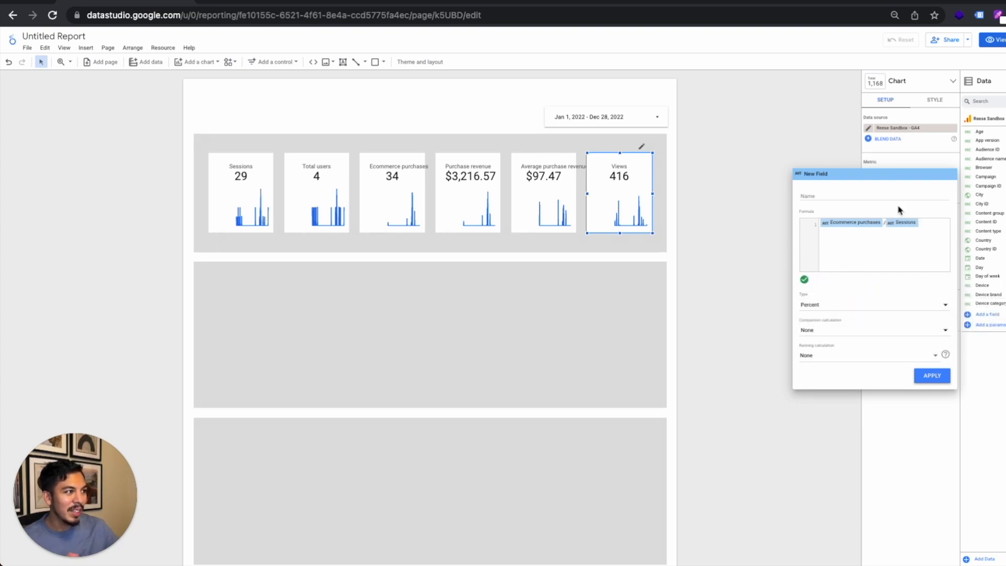
click(873, 194)
text(Conv. Rate)
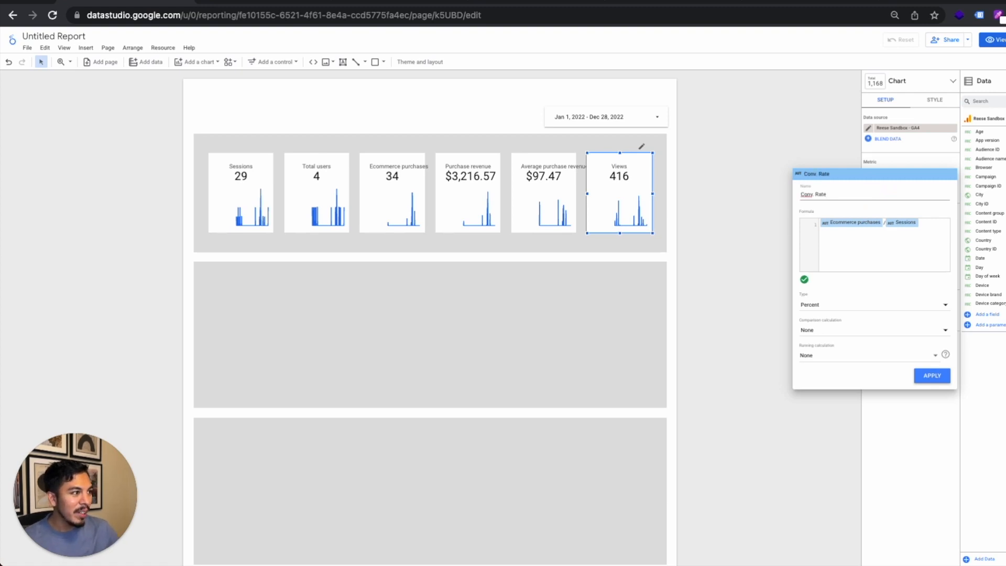
click(931, 375)
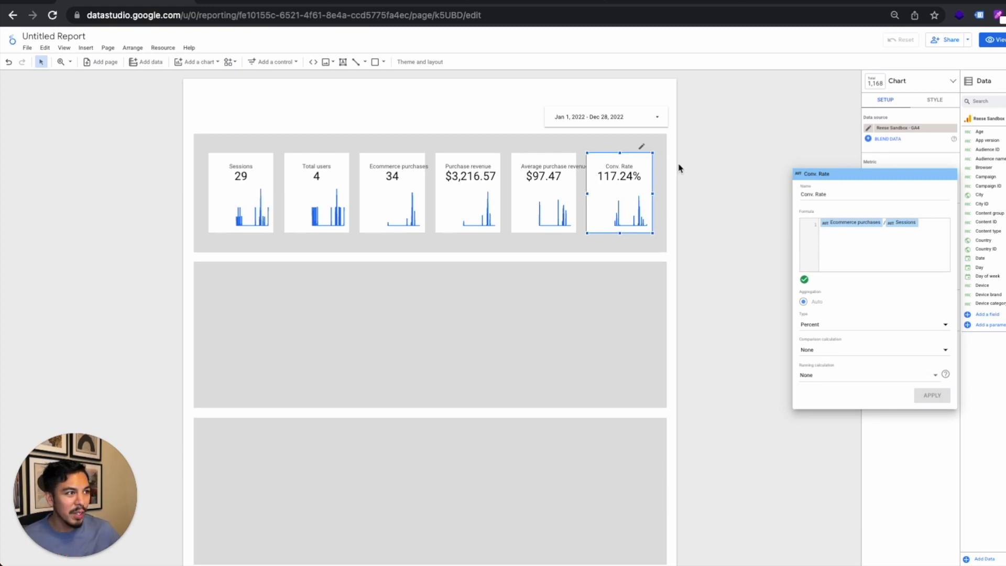
click(683, 185)
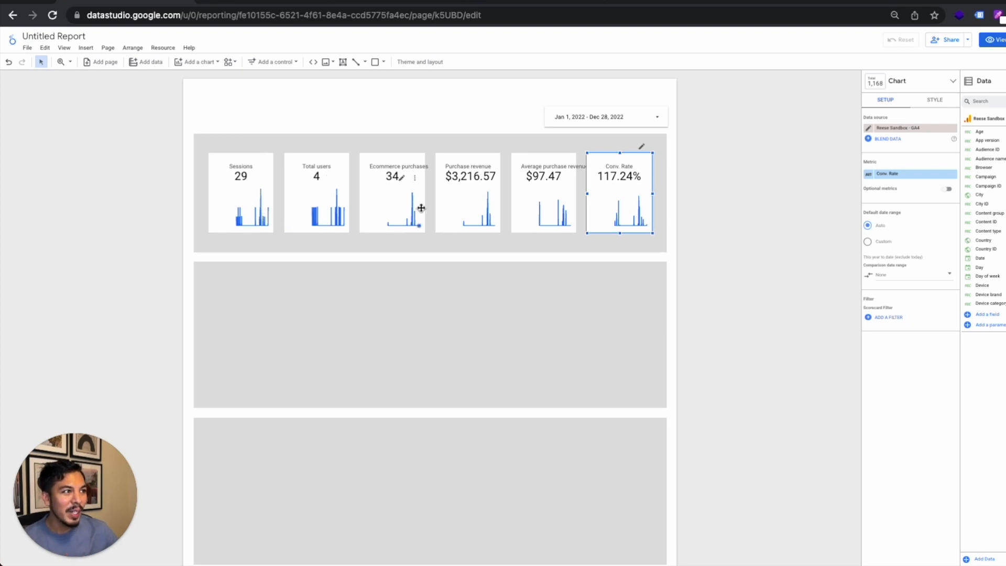
Step: Set the date range control's default date range to This quarter to date
click(608, 119)
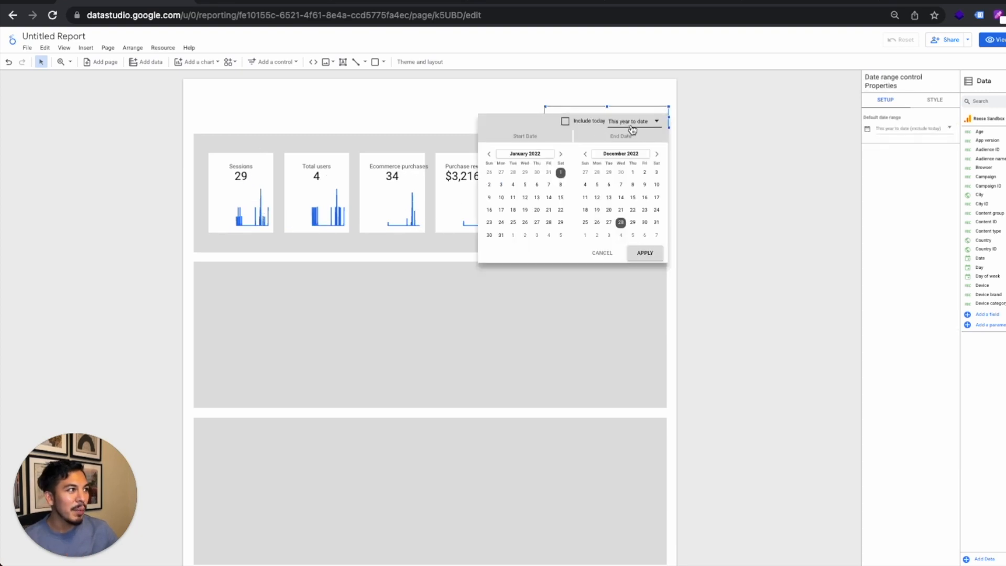
click(892, 137)
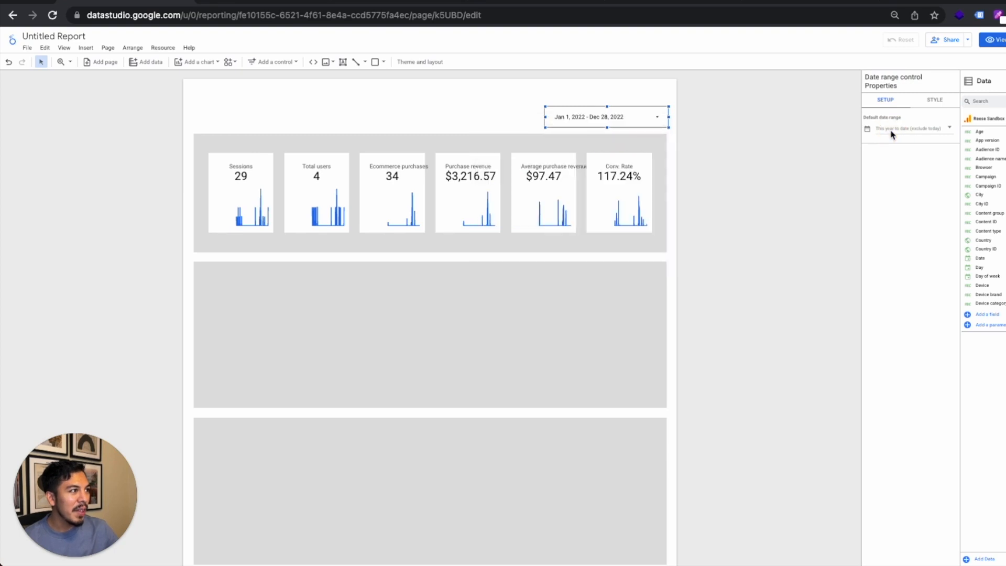
click(889, 129)
click(921, 138)
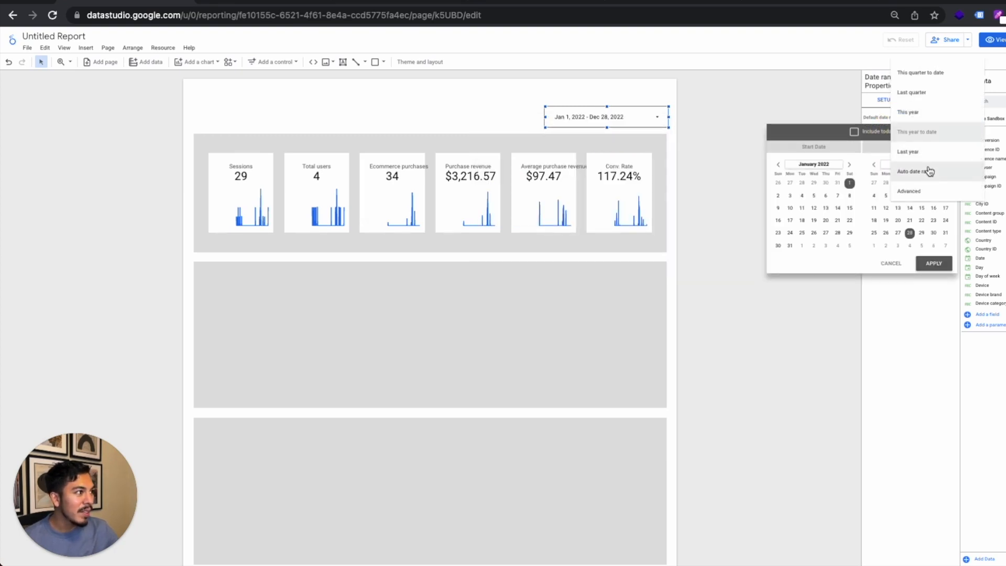
click(940, 73)
Step: Set the comparison date range of all six scorecards to Previous period
click(264, 162)
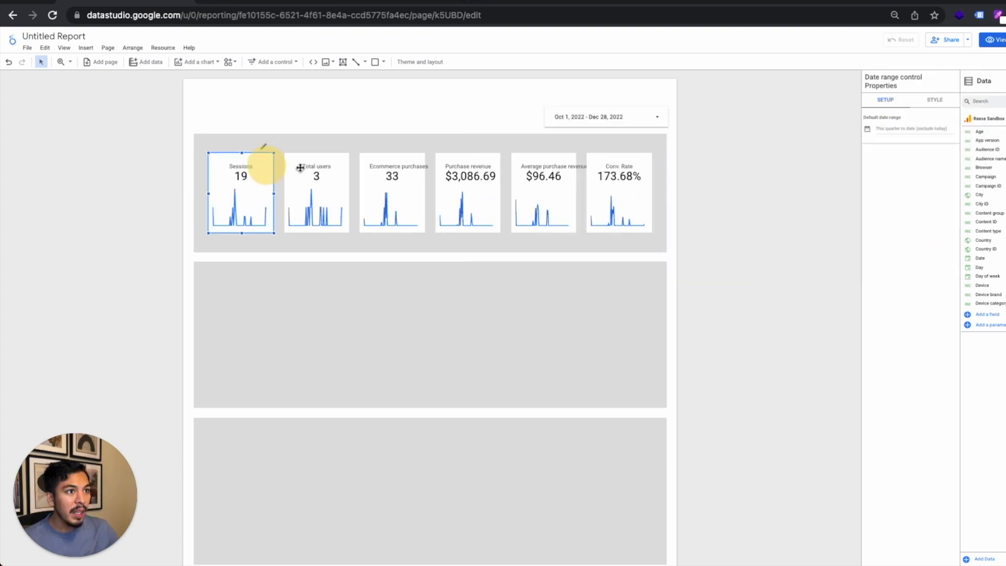
shift+click(314, 168)
shift+click(386, 170)
shift+click(461, 166)
shift+click(539, 173)
shift+click(628, 175)
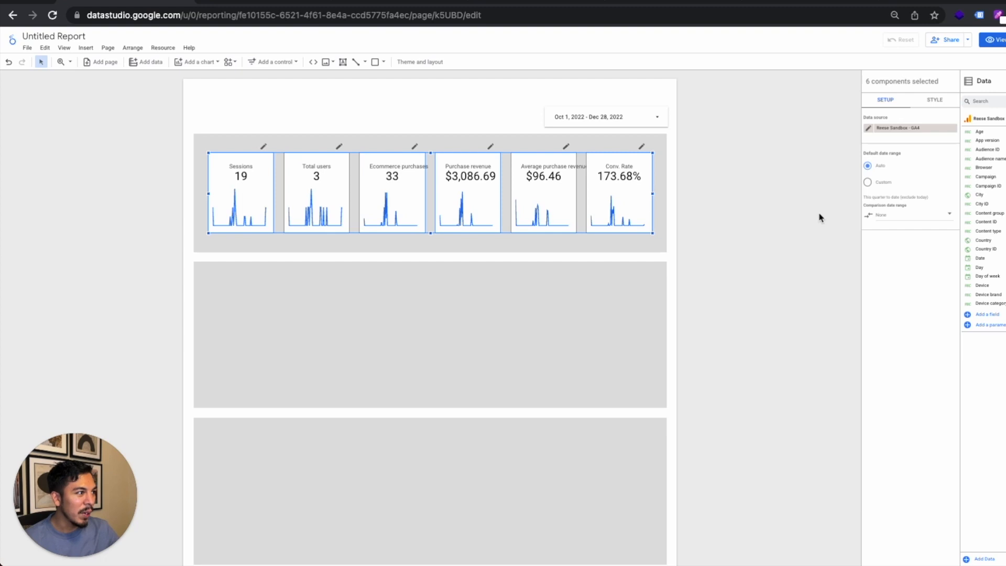
click(888, 220)
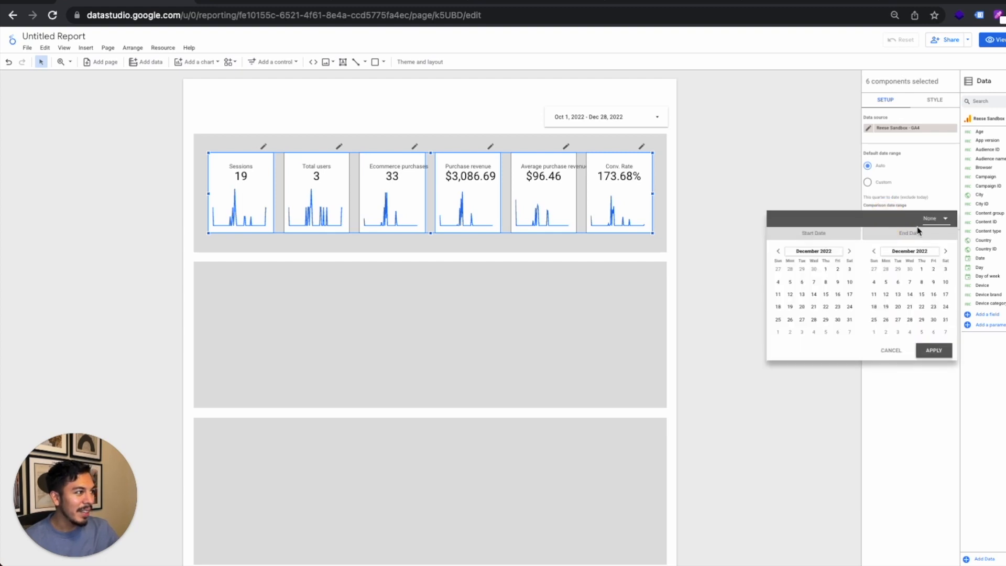
click(946, 220)
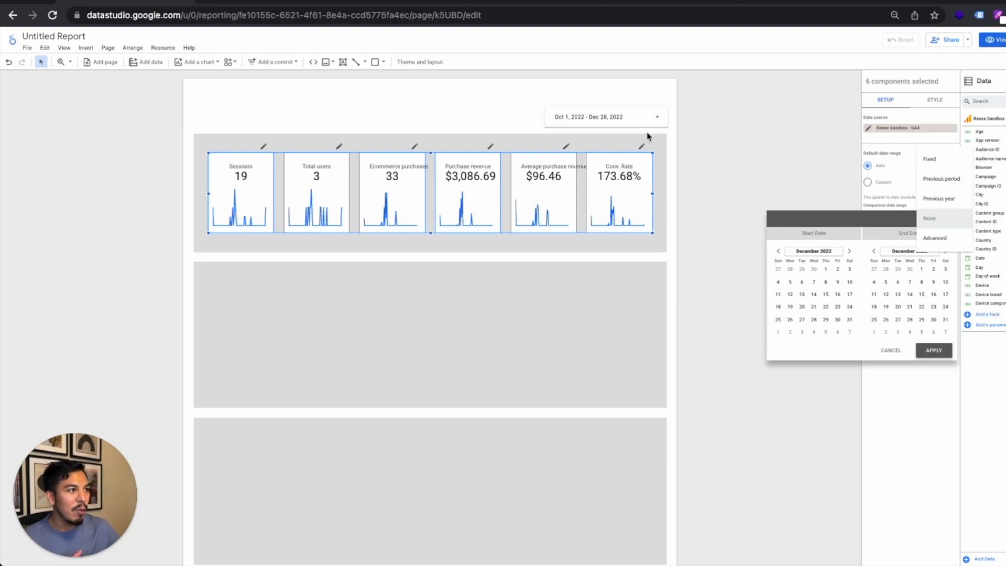
click(942, 178)
click(951, 219)
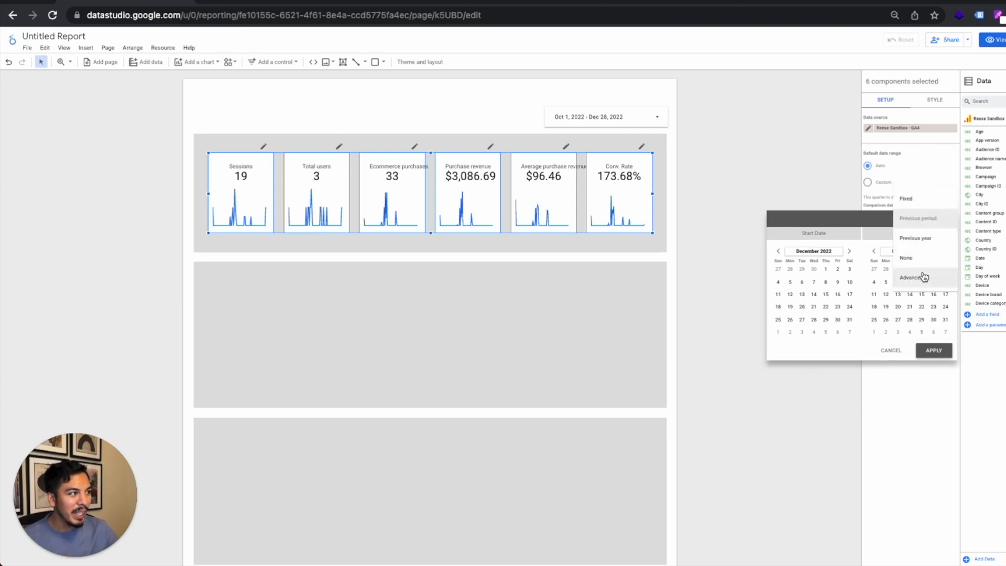
click(932, 225)
click(933, 350)
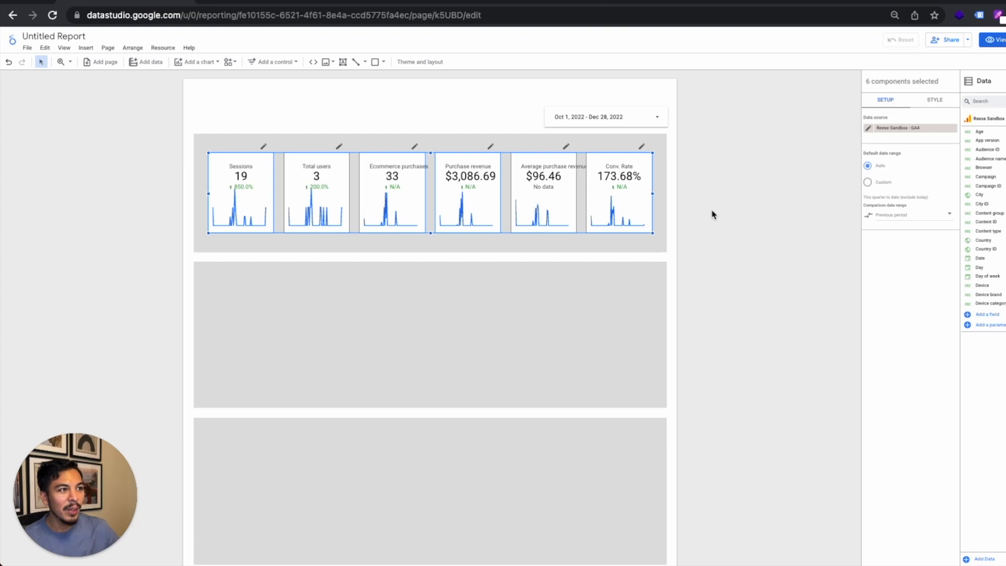
click(736, 229)
Step: Copy the Sessions sparkline into the middle rectangle, enlarged to about 60% of its width, and convert the copy to an area chart
scroll(539, 285, down, 1)
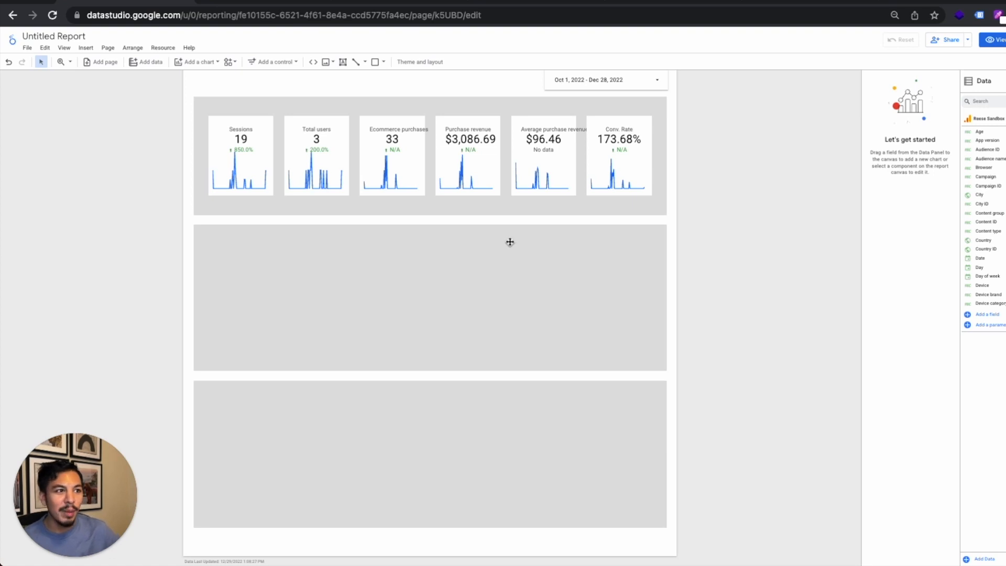
click(251, 178)
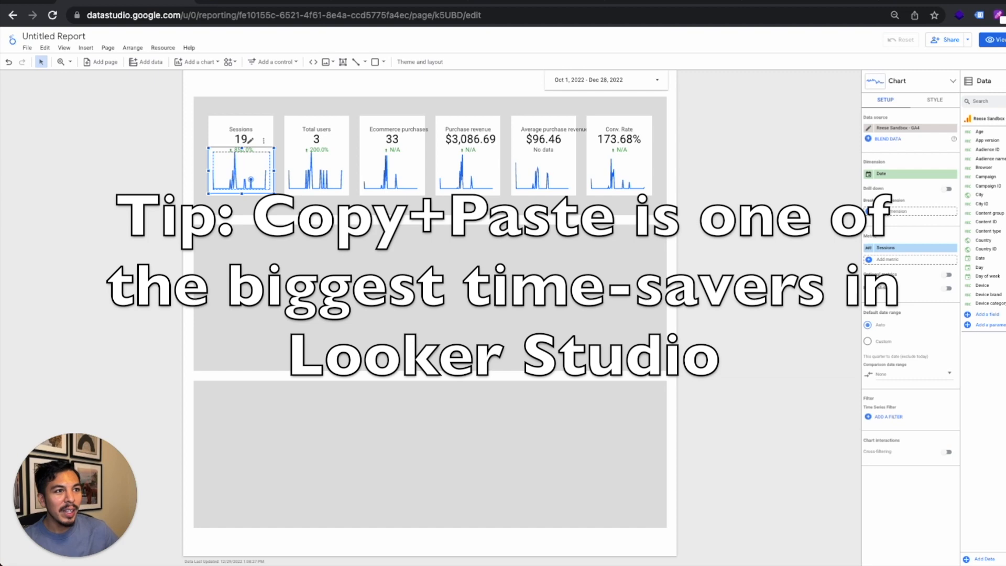
scroll(430, 314, up, 1)
drag(255, 201, 498, 274)
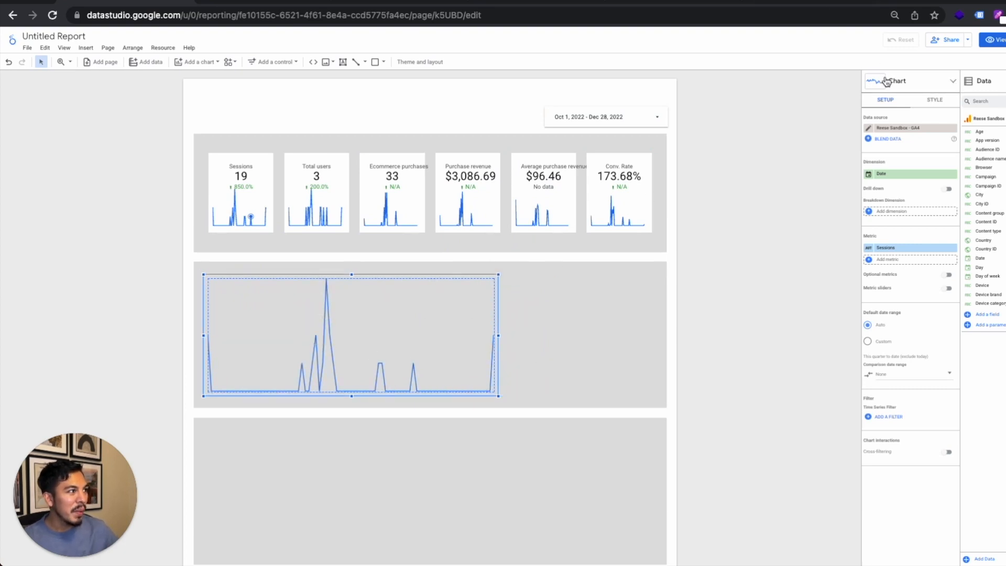
click(953, 83)
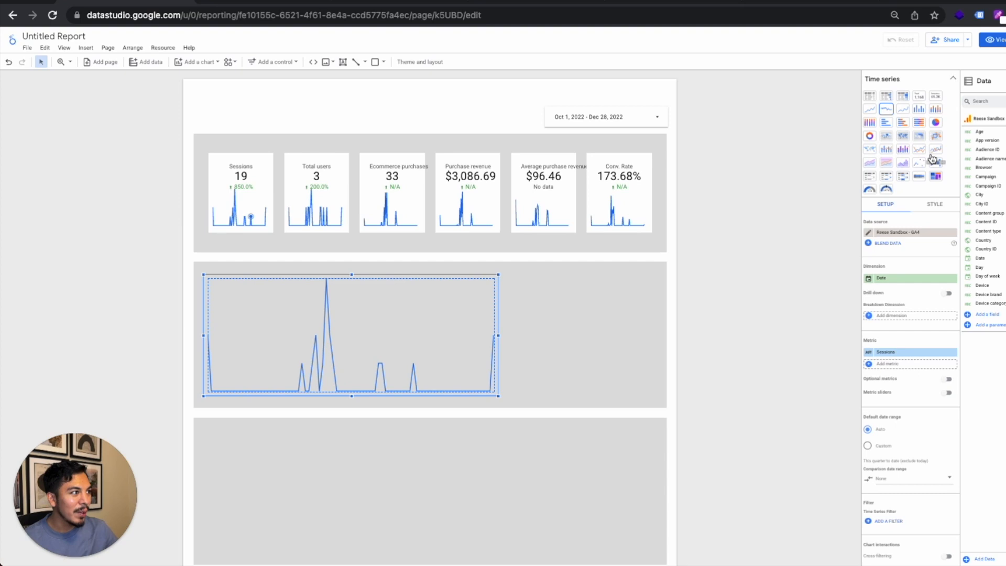
click(874, 167)
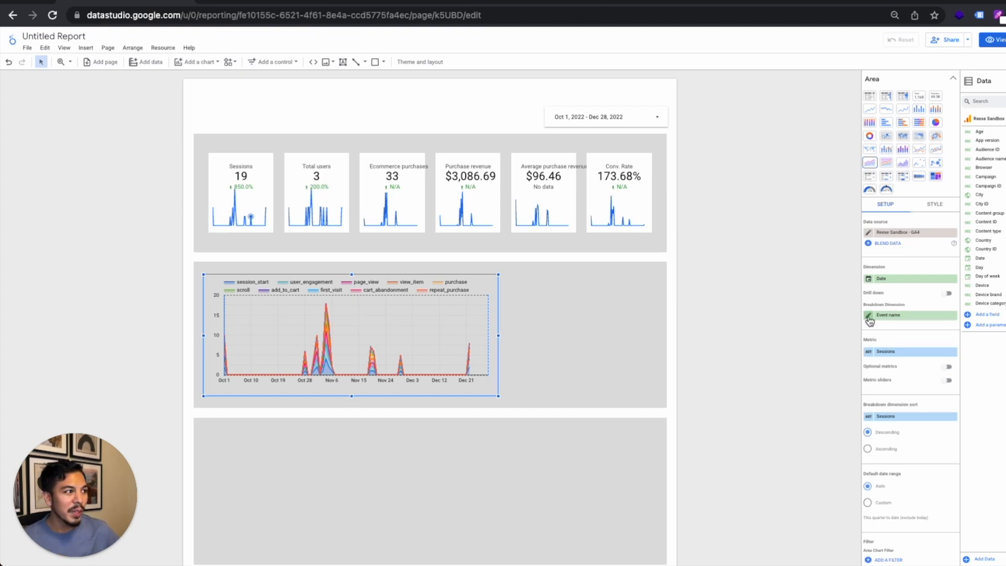
click(909, 314)
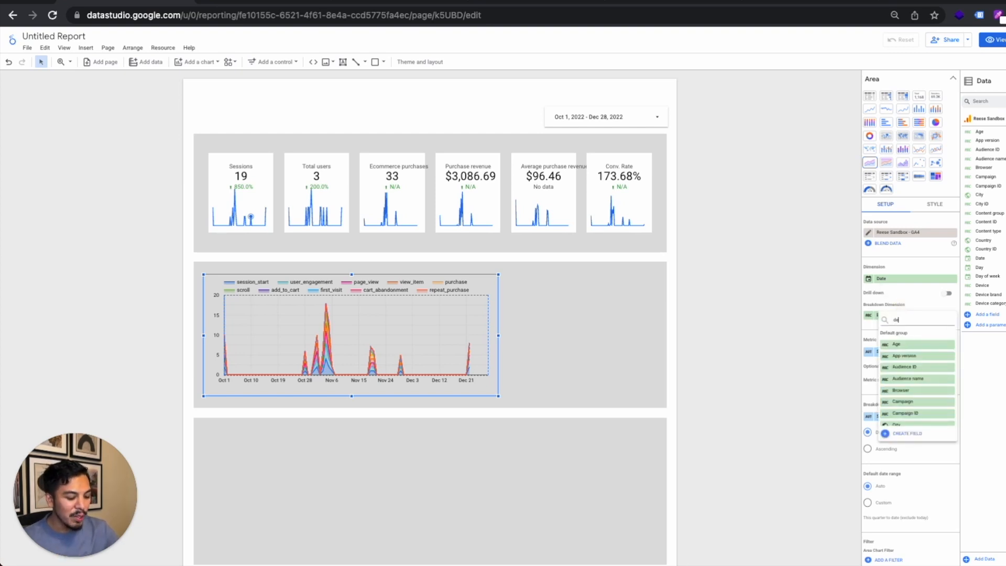
text(de)
key(Escape)
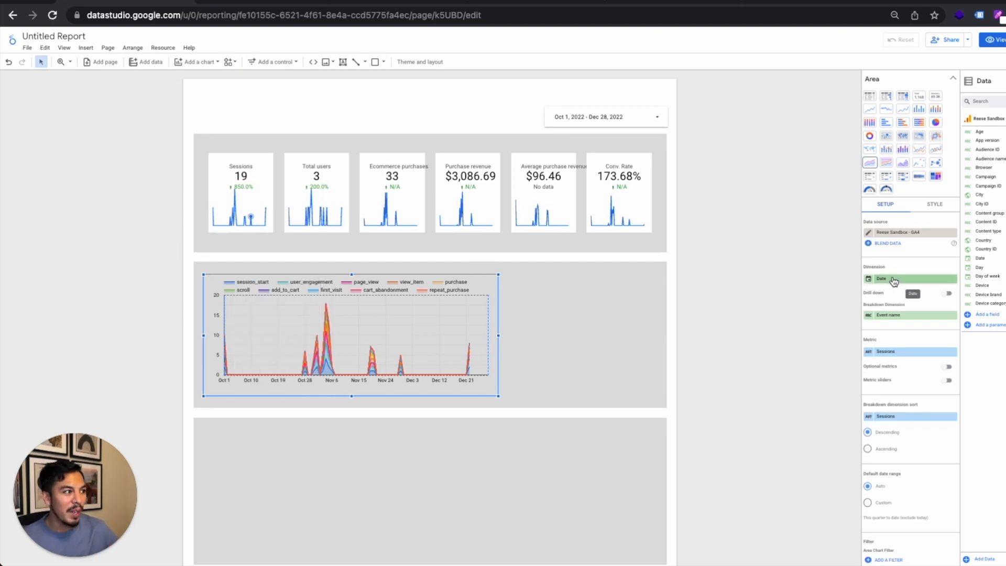
Step: Set the area chart's breakdown dimension to Session default channel grouping
click(907, 320)
text(defa)
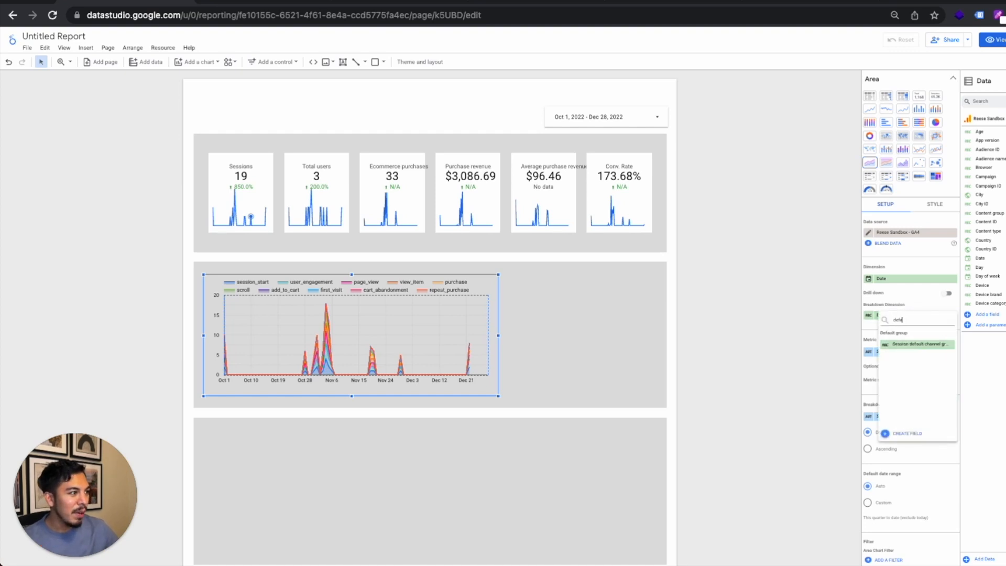
click(905, 346)
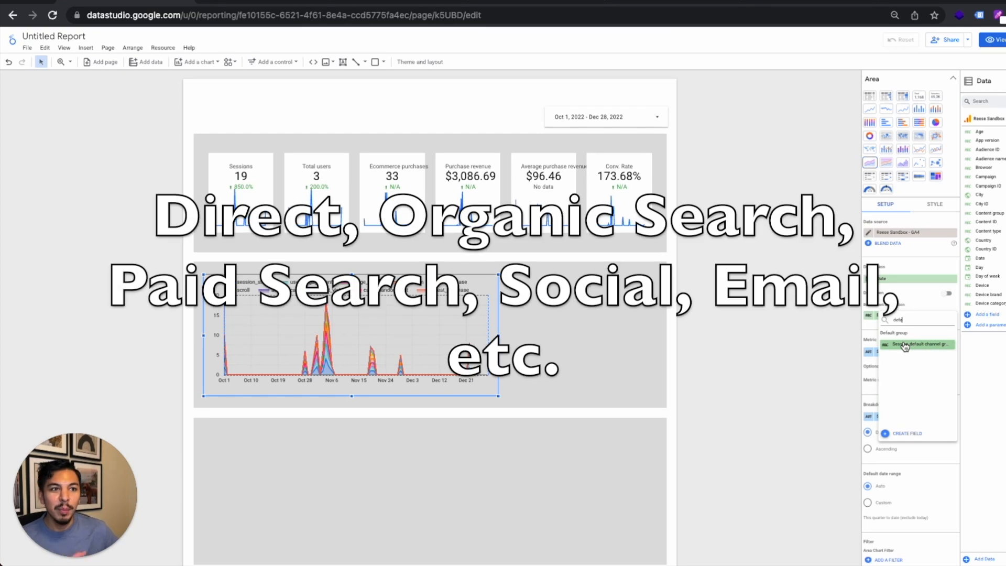
click(905, 346)
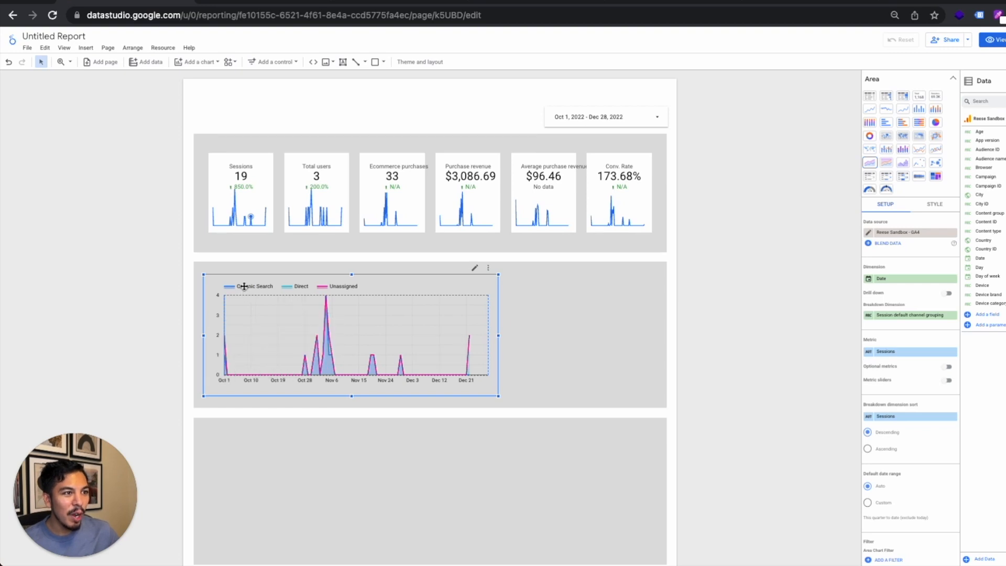
Step: Change the area chart's metric to Purchase revenue
click(905, 352)
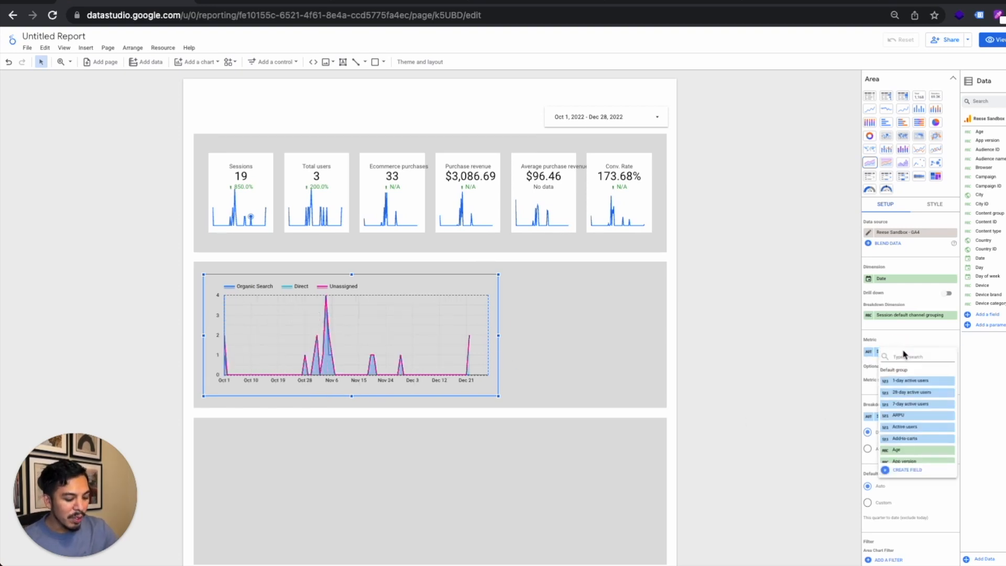
text(reve)
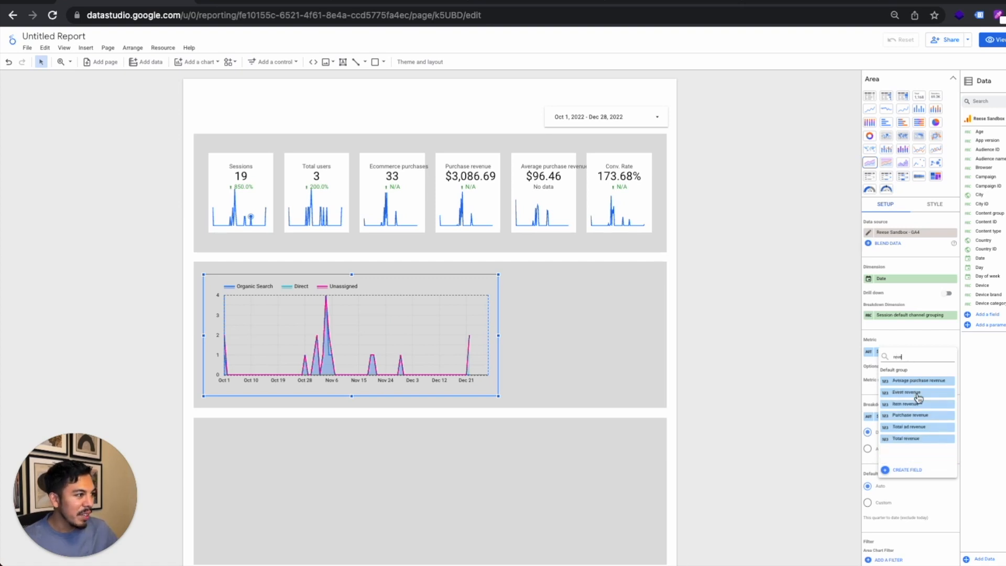
click(920, 415)
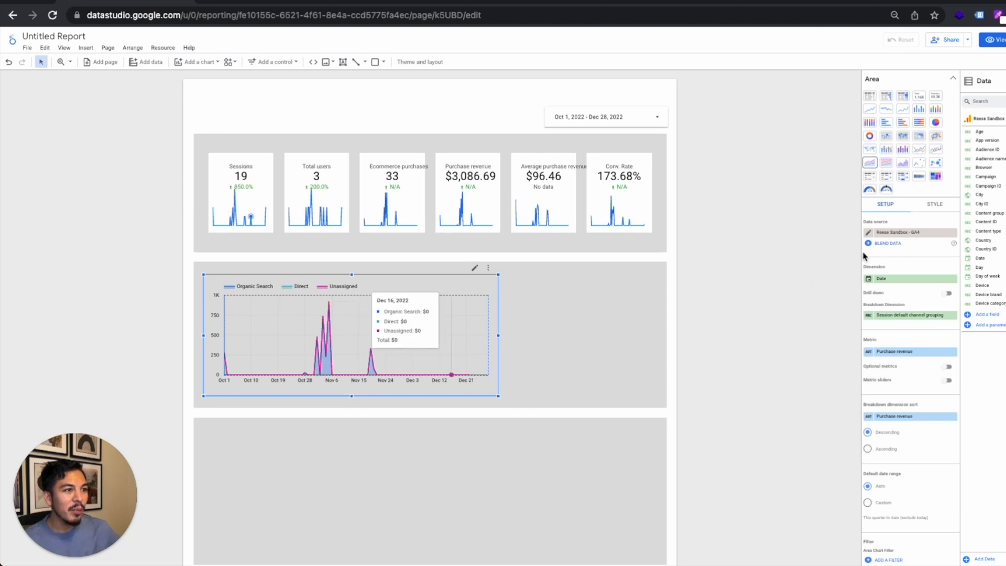
Step: Set the area chart's background color to white
click(934, 205)
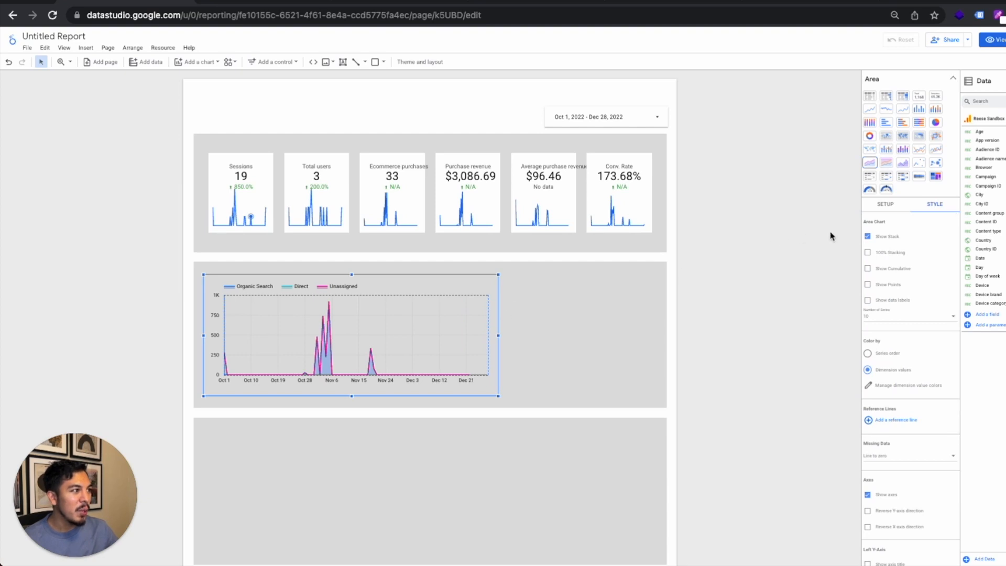
scroll(927, 394, down, 6)
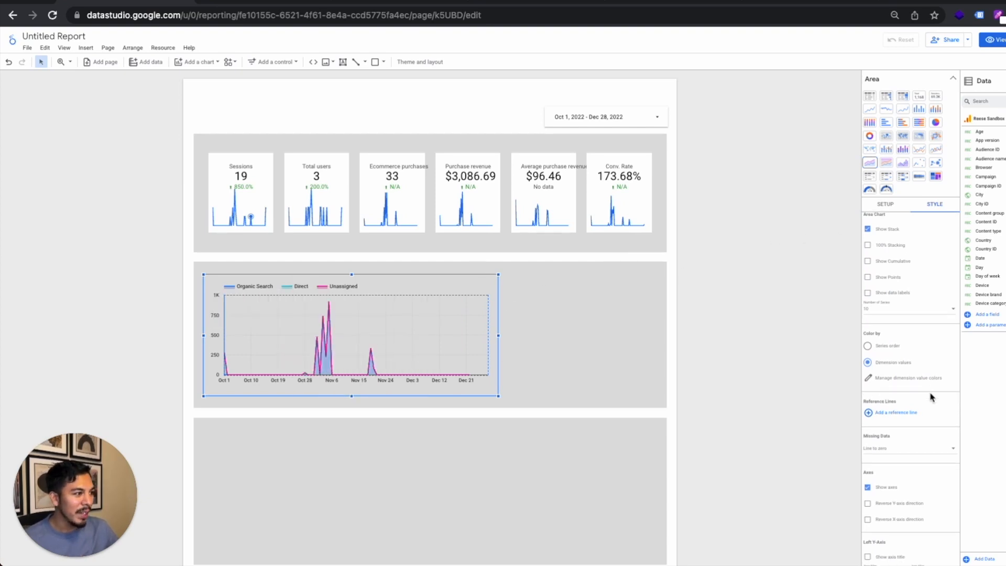
scroll(917, 379, down, 4)
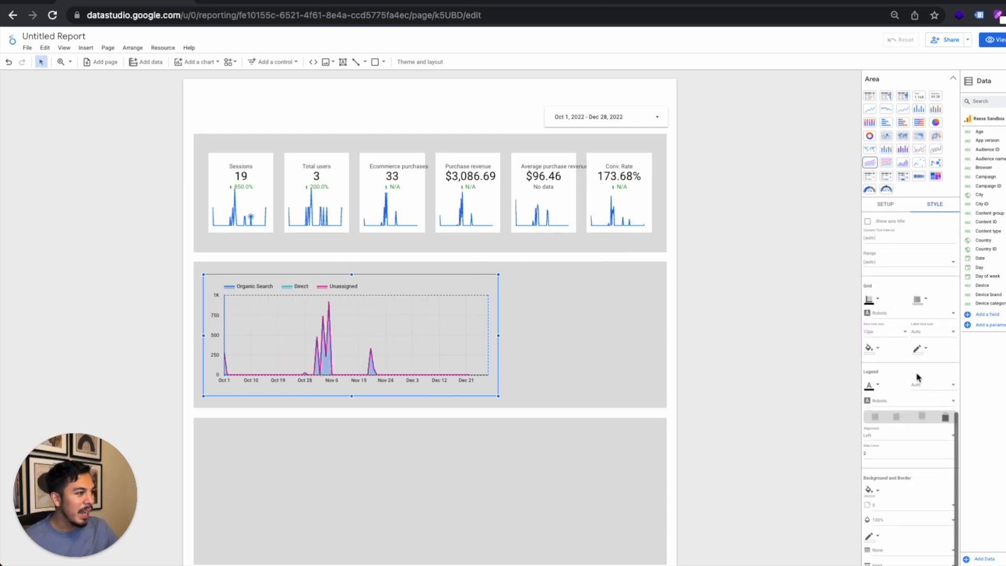
scroll(891, 397, down, 1)
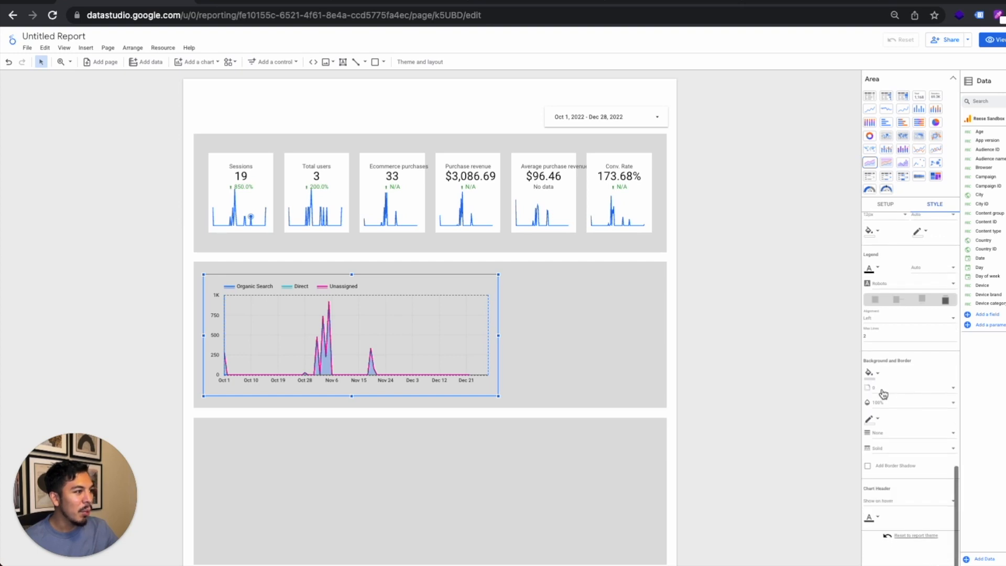
click(869, 376)
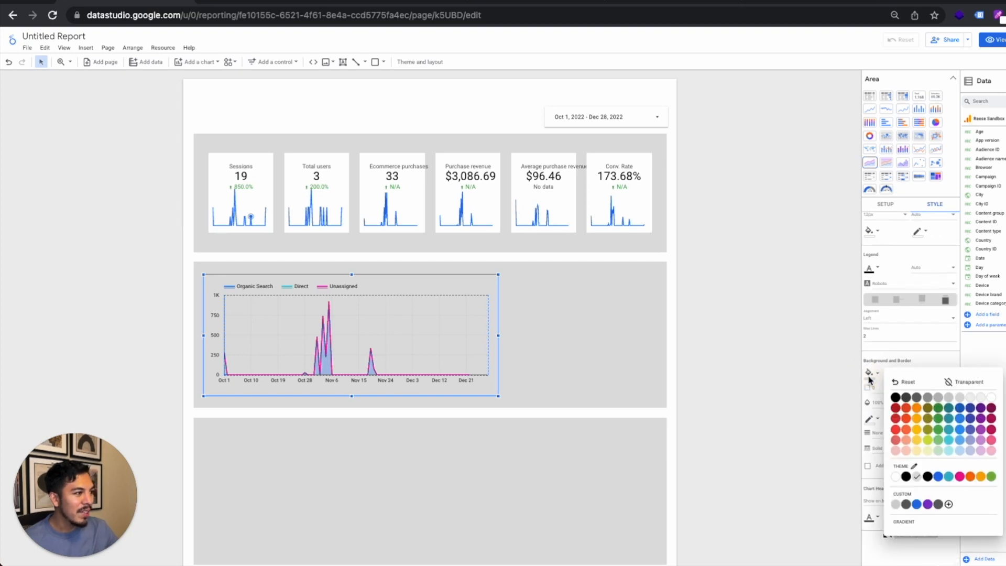
click(896, 476)
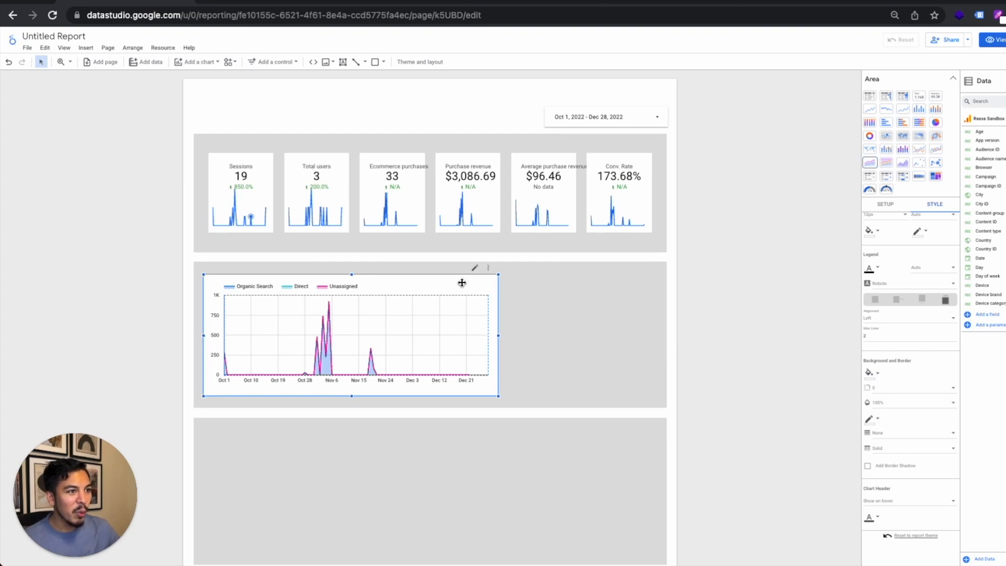
Step: Duplicate the area chart beside the original and narrow the copy to fit the free space in the middle rectangle
scroll(526, 298, down, 1)
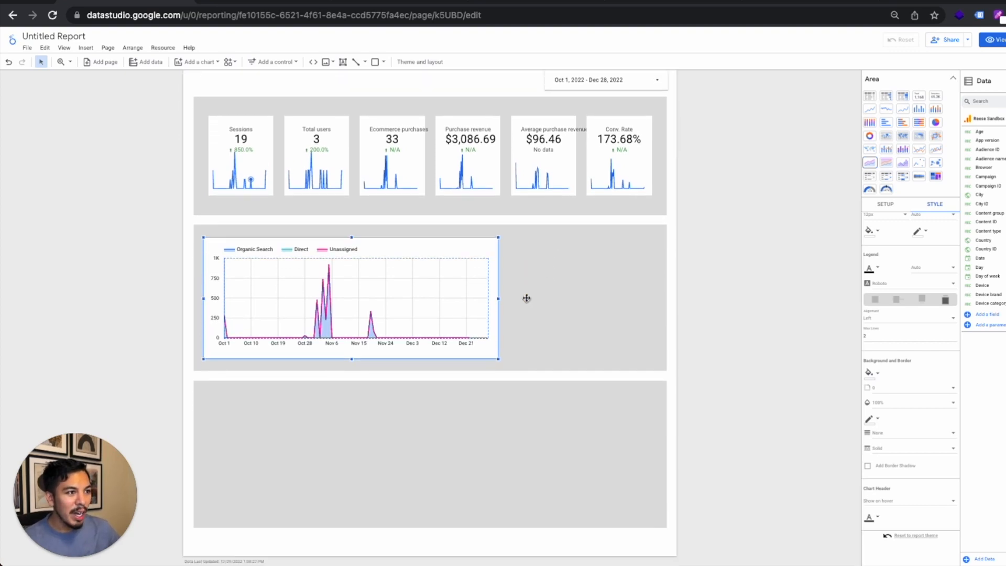
key(ctrl+d)
drag(501, 283, 554, 281)
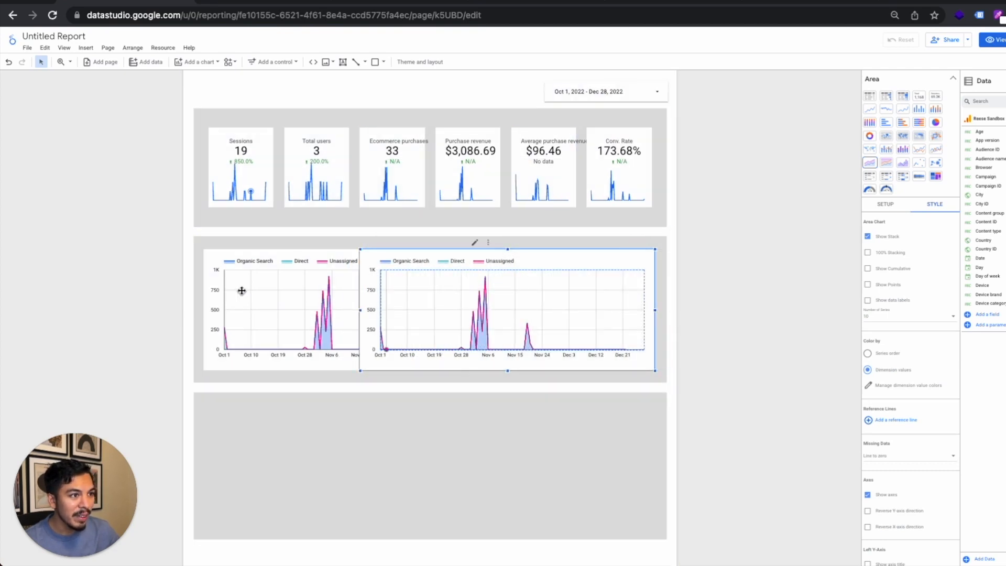
drag(360, 310, 519, 317)
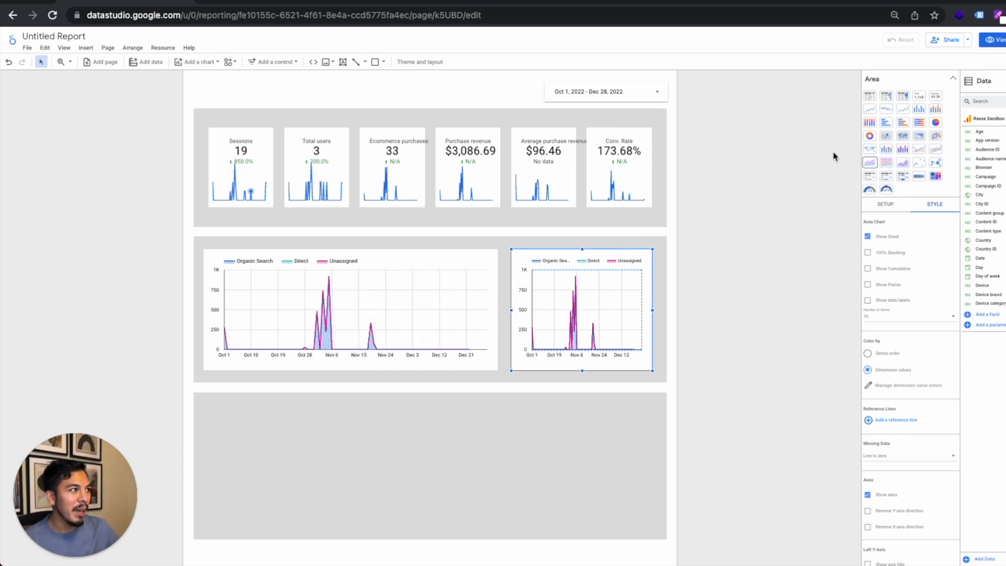
Step: Convert the narrow chart copy to a donut chart and set its dimension to Session default channel grouping
click(870, 137)
click(888, 202)
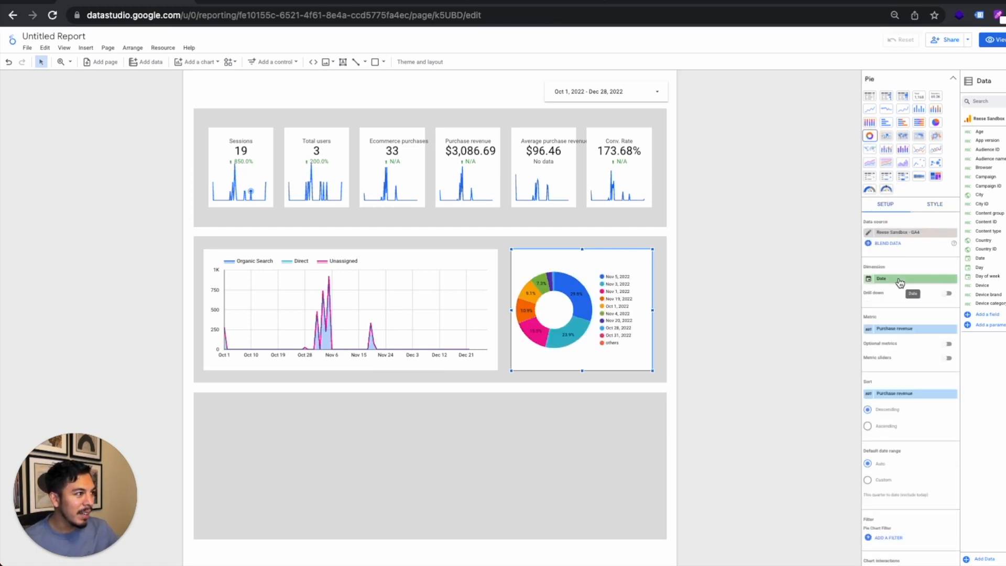
click(898, 278)
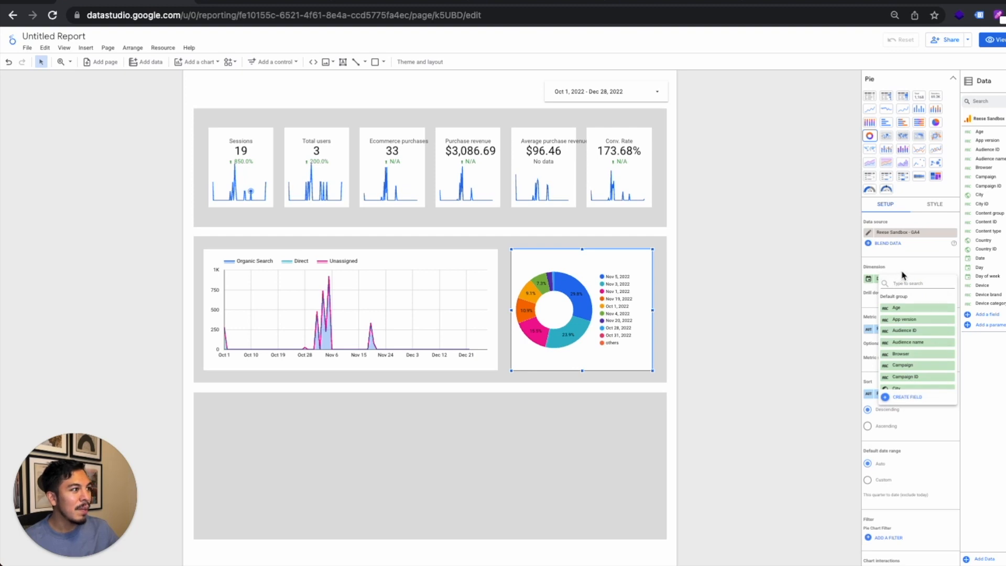
text(defal)
key(BackSpace)
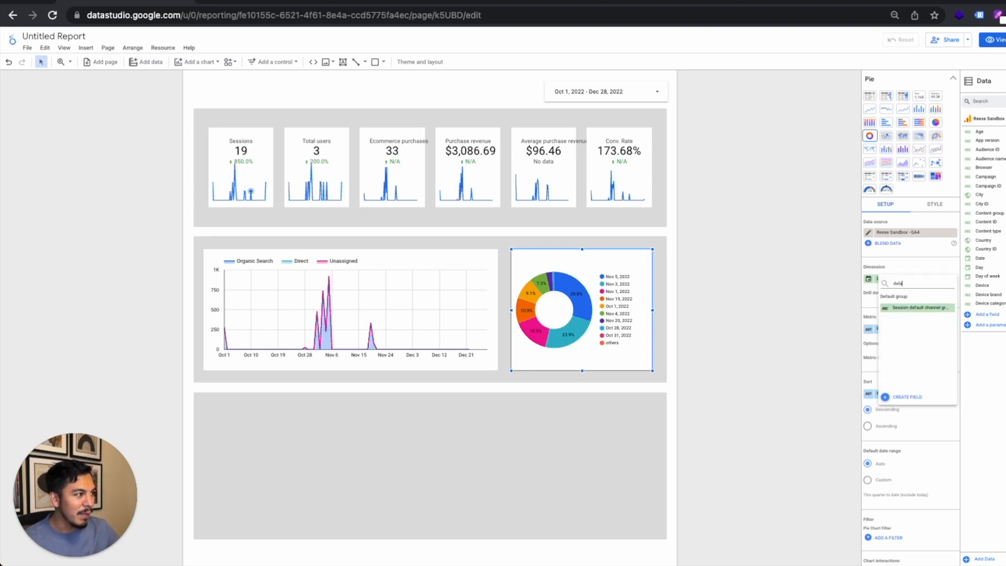
click(917, 308)
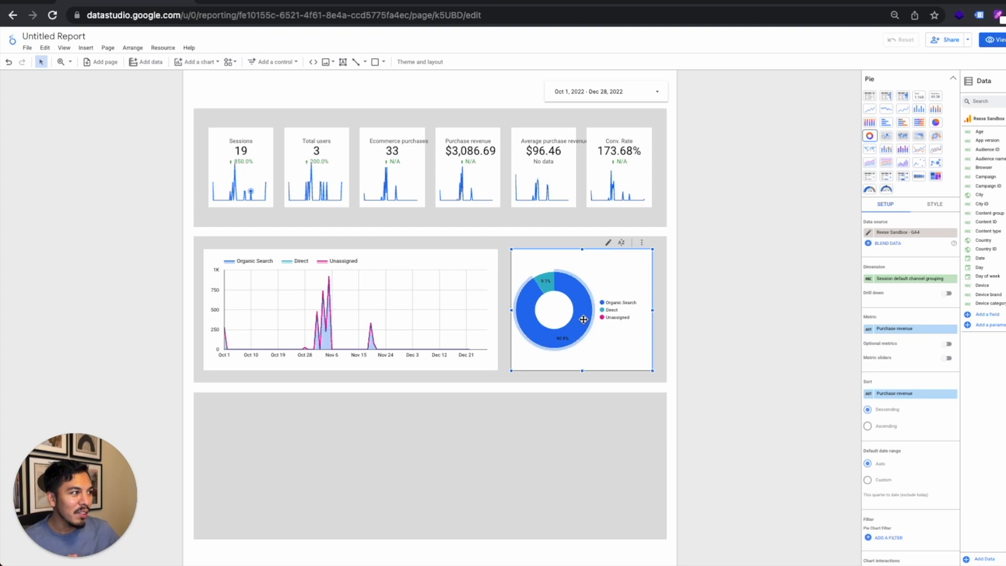
Step: Move the empty bottom rectangle down and extend the middle rectangle downward to make room for a heading
scroll(625, 101, down, 1)
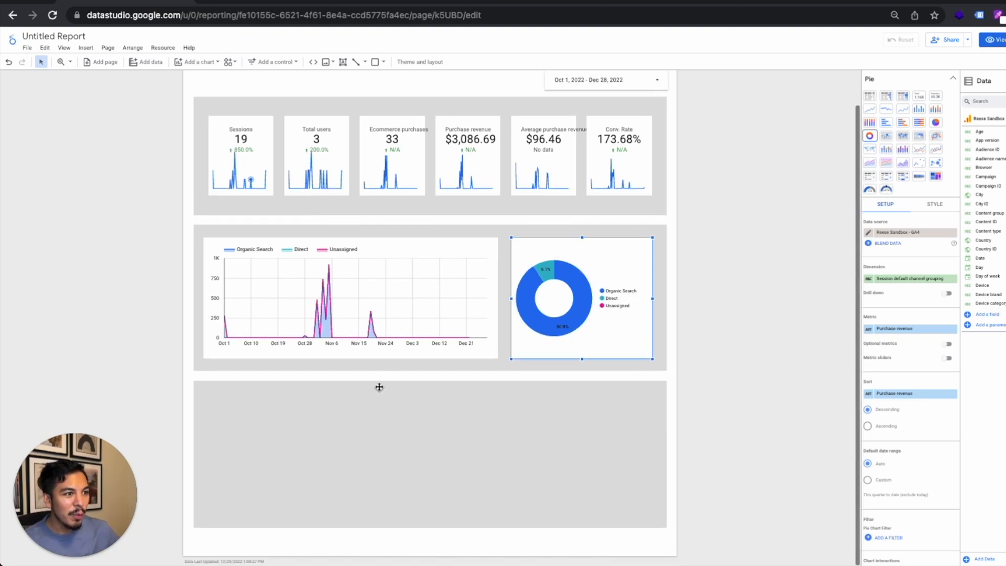
drag(388, 402, 389, 427)
click(422, 370)
drag(430, 373, 427, 400)
Step: Move the area chart and donut chart together down to the lower part of the middle rectangle
click(427, 318)
shift+click(537, 263)
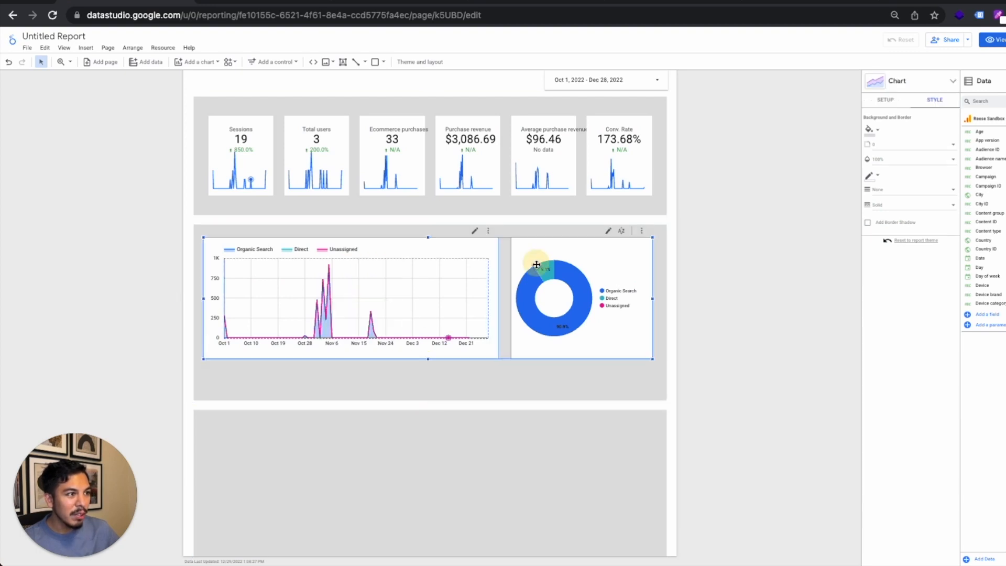
drag(388, 251, 389, 283)
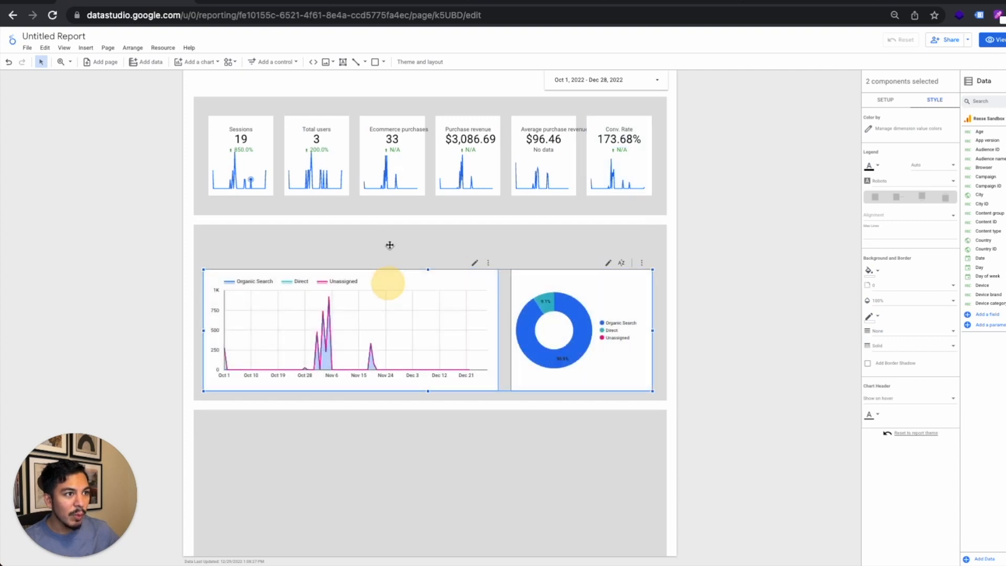
Step: Add a two-line text box reading "Purchase Revenue by Default Channel Grouping" and "Quarter-to-Date" above the area chart, aligned with its left edge
scroll(336, 118, up, 1)
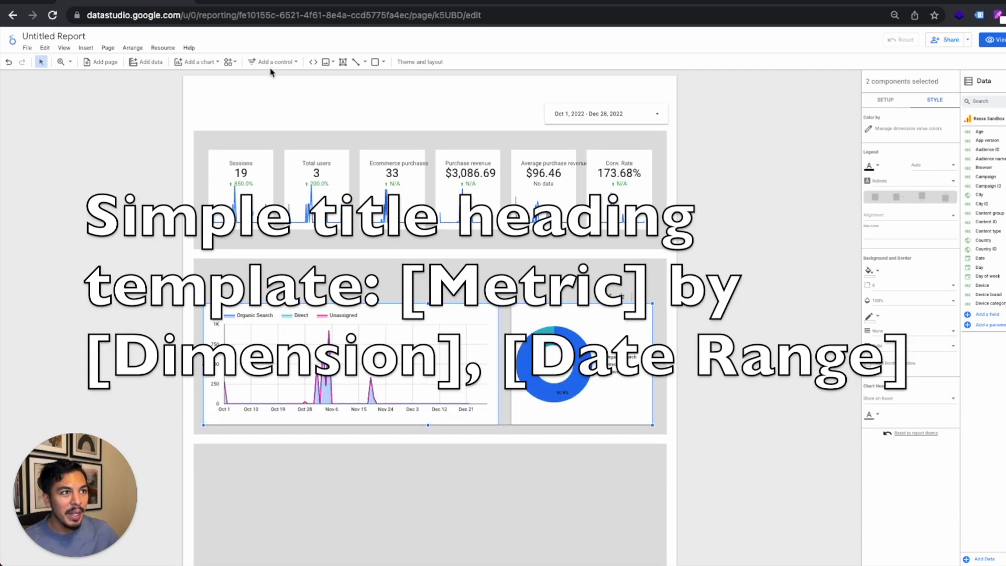
click(343, 64)
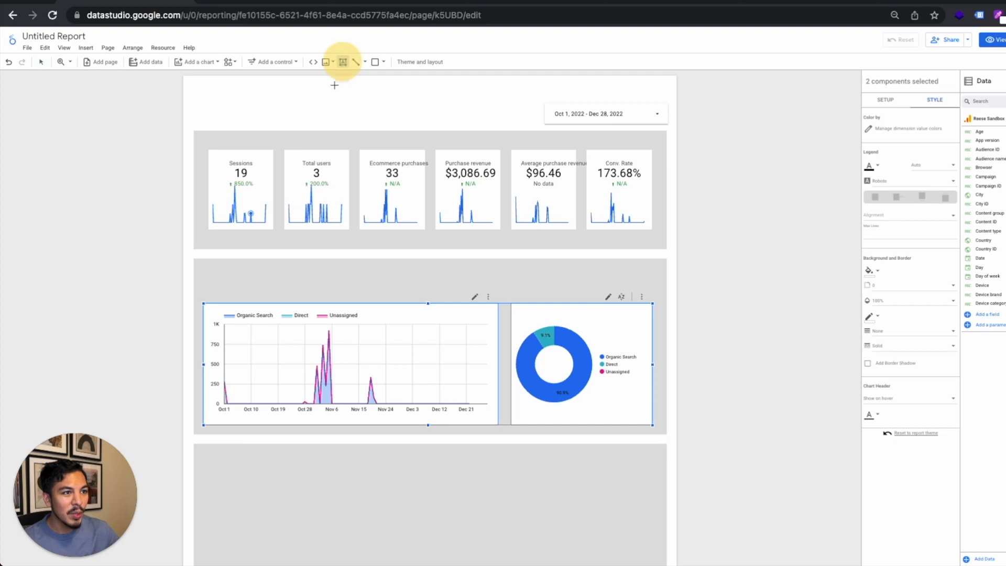
drag(208, 268, 435, 309)
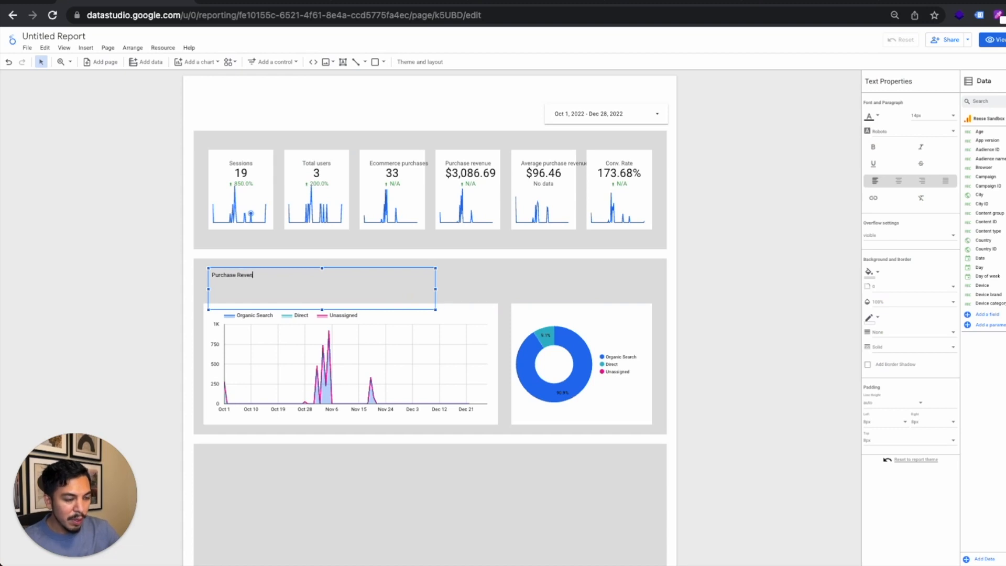
text(Purchase Revenue by Default Channel Grouping)
key(Return)
text(Quarter-to-da)
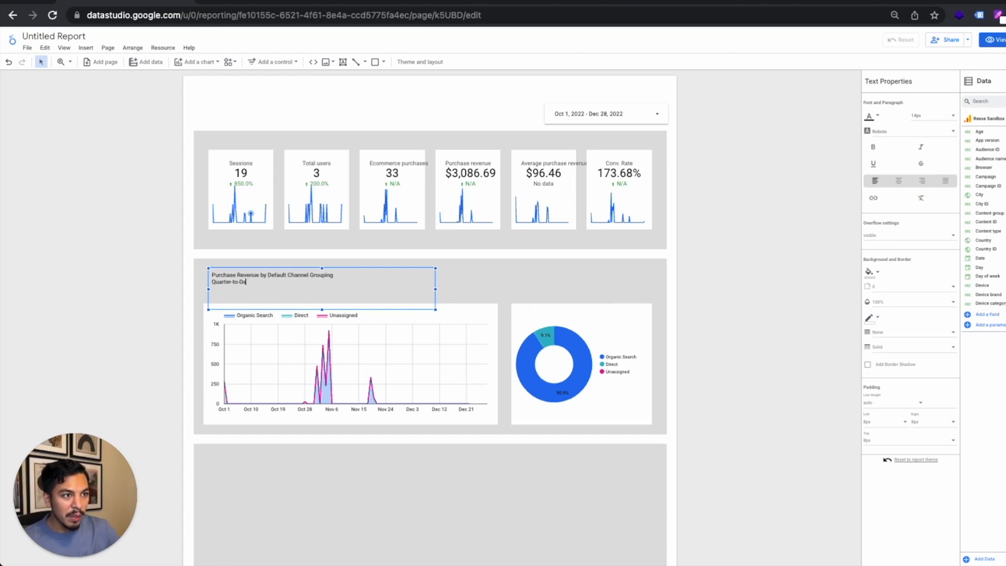
drag(322, 310, 321, 299)
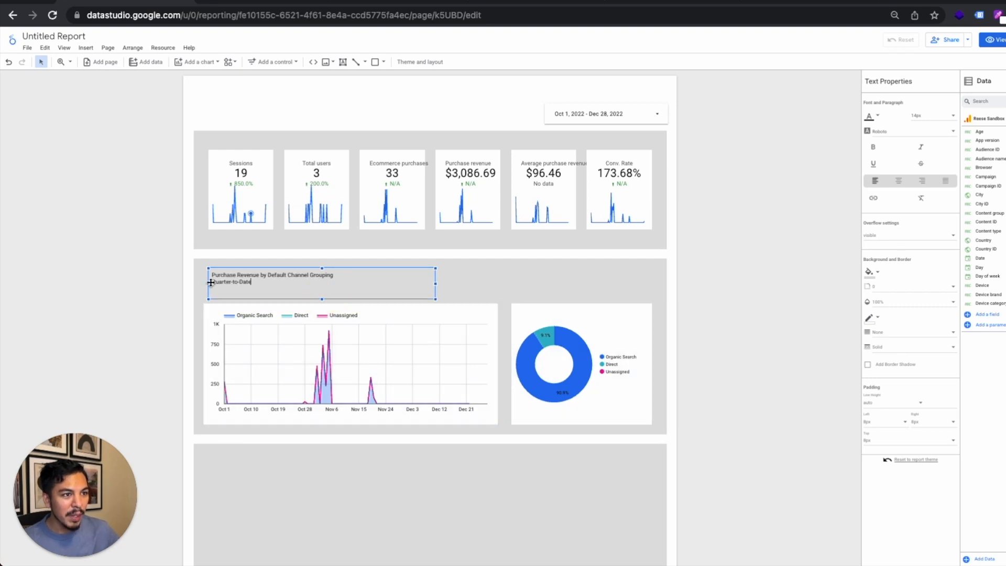
drag(211, 282, 205, 283)
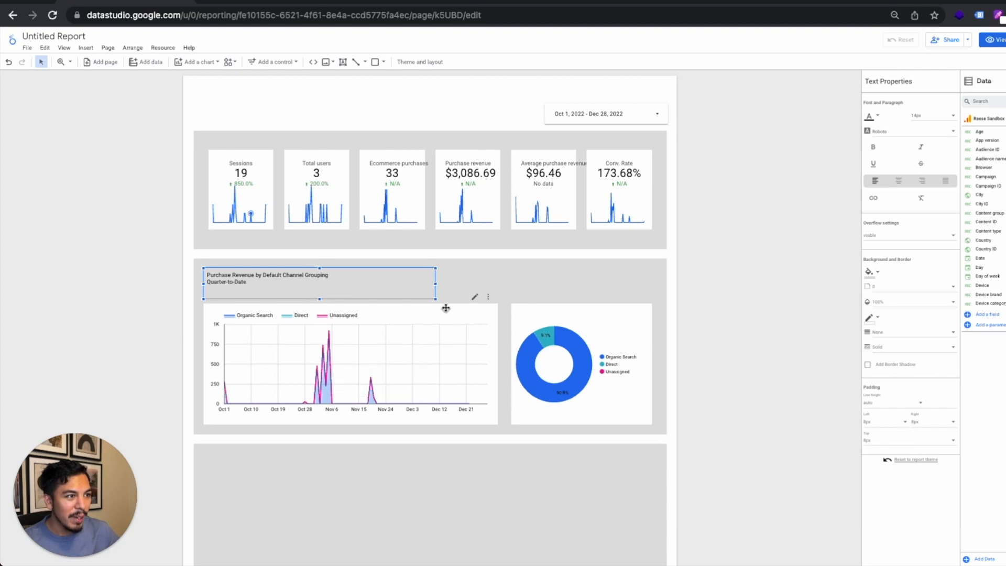
Step: Format the heading line "Purchase Revenue by Default Channel Grouping" as 24px bold
triple_click(365, 278)
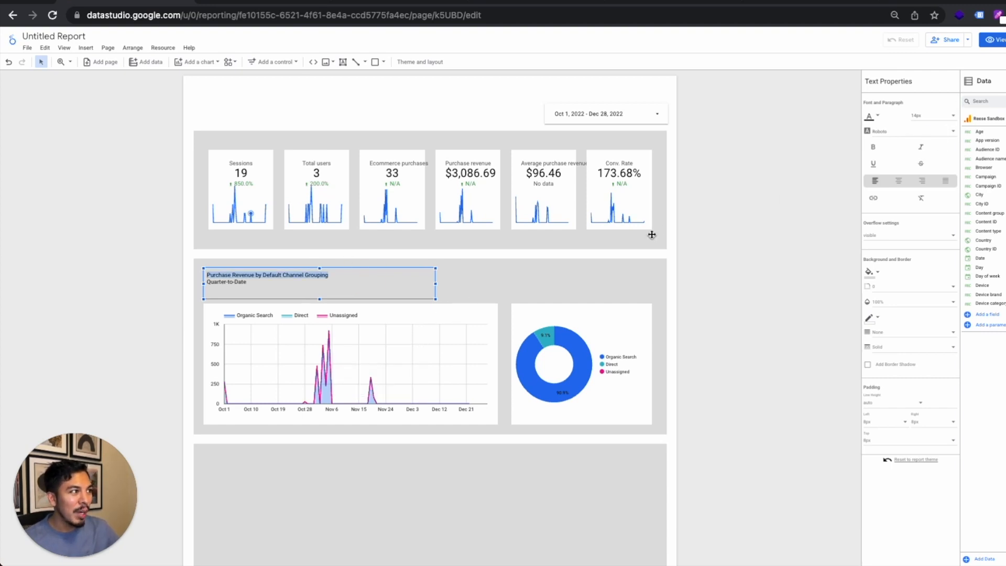
click(934, 117)
click(932, 156)
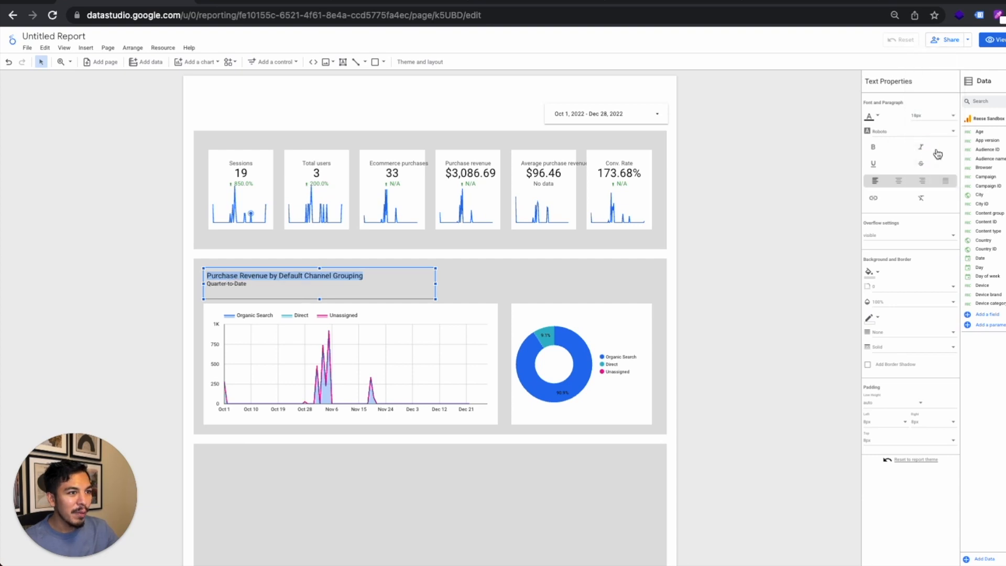
click(936, 116)
click(938, 156)
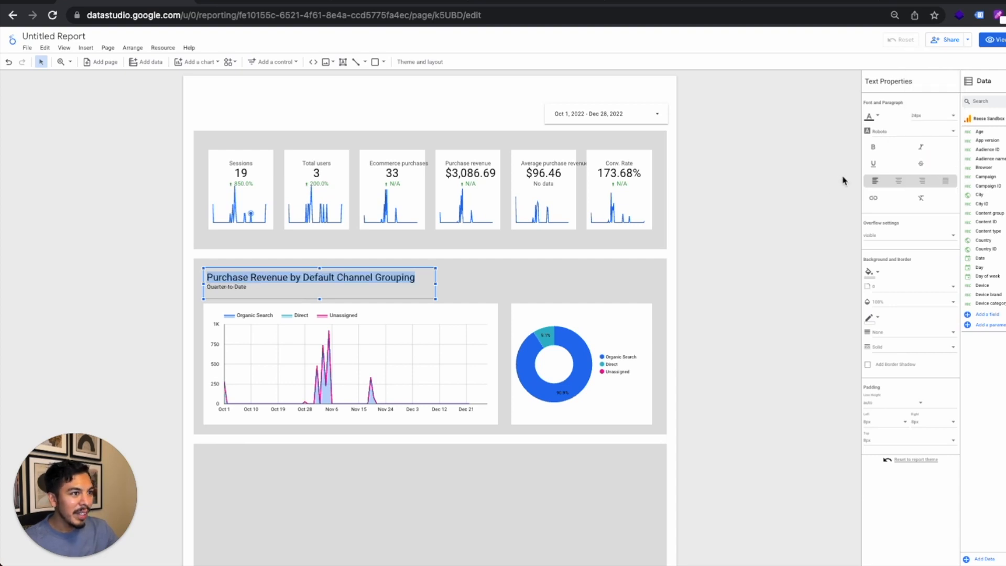
click(873, 148)
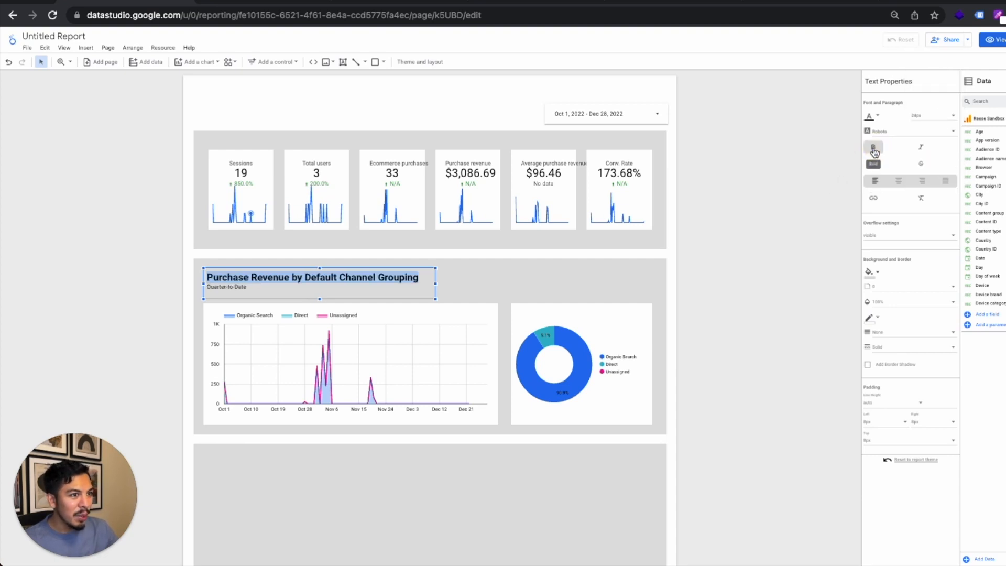
Step: Set the "Quarter-to-Date" line to 16px and widen the heading text box to the area chart's width
key(Down)
key(shift+Home)
click(936, 117)
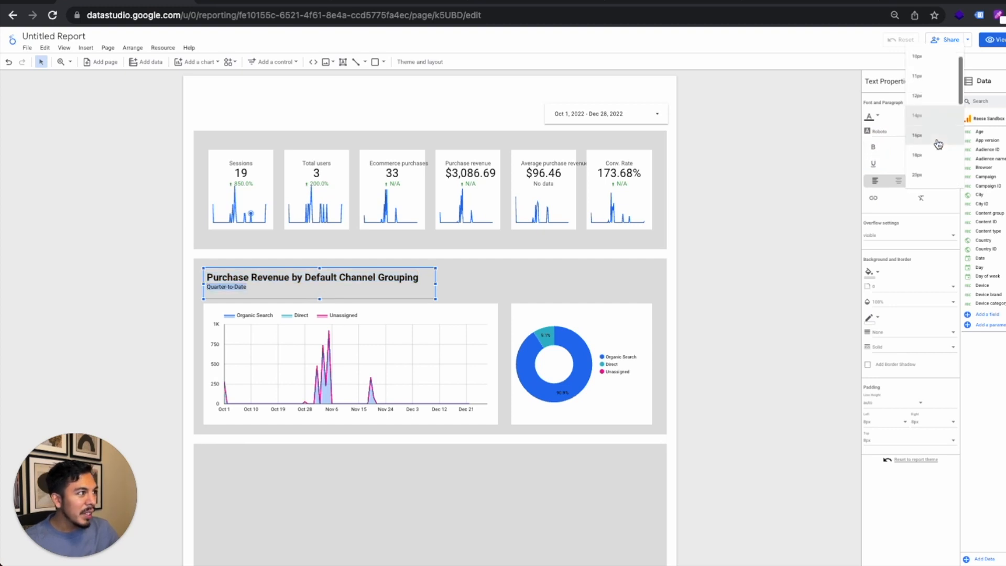
click(943, 139)
shift+click(456, 316)
shift+click(537, 321)
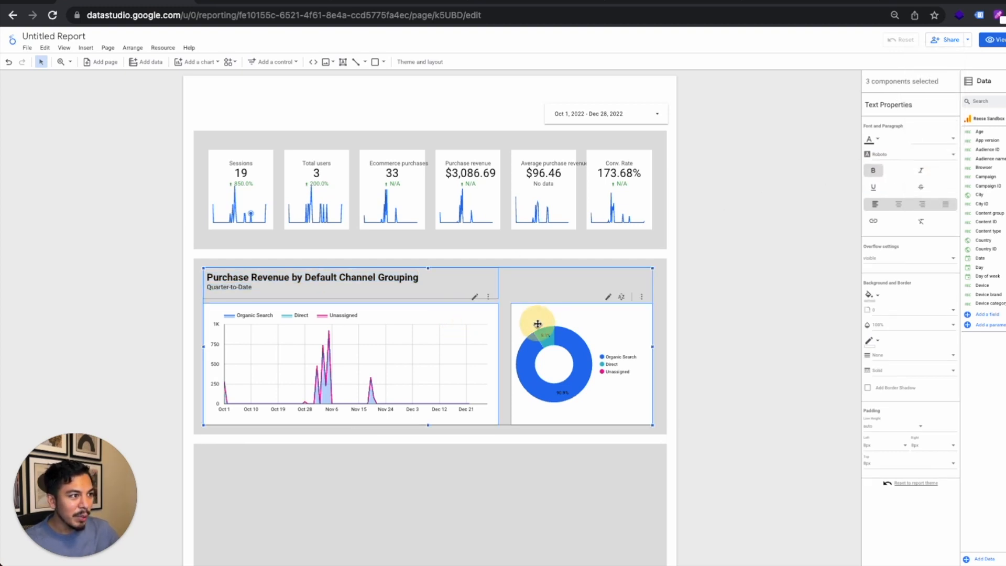
drag(538, 321, 538, 322)
click(698, 310)
Step: Set the current page's canvas height to 1350 px
scroll(699, 310, down, 1)
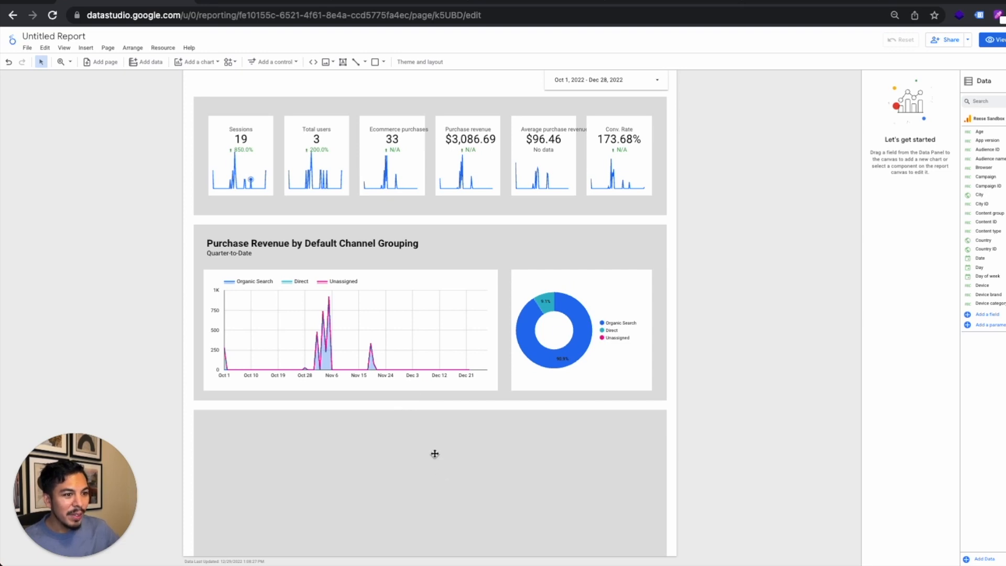
click(107, 47)
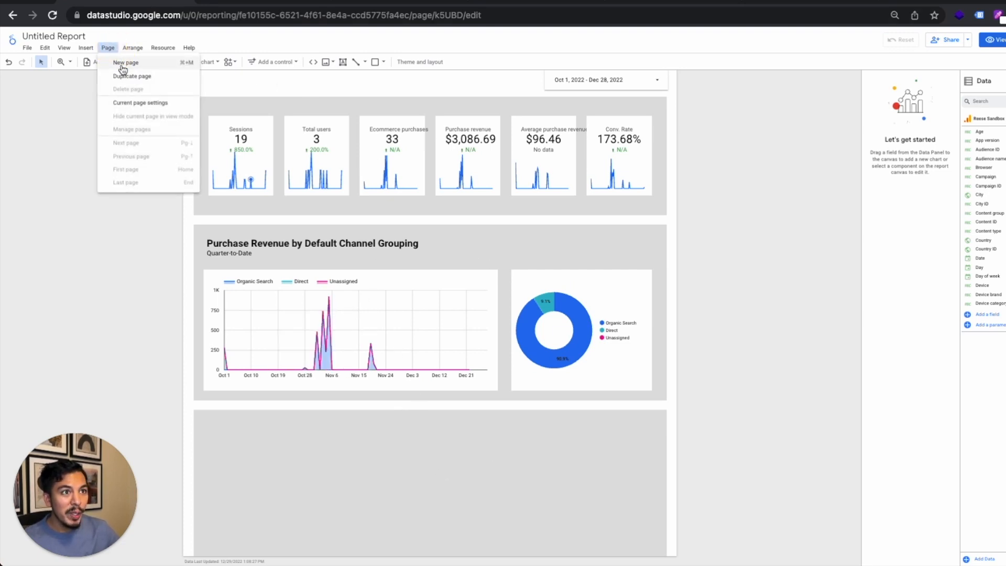
click(139, 102)
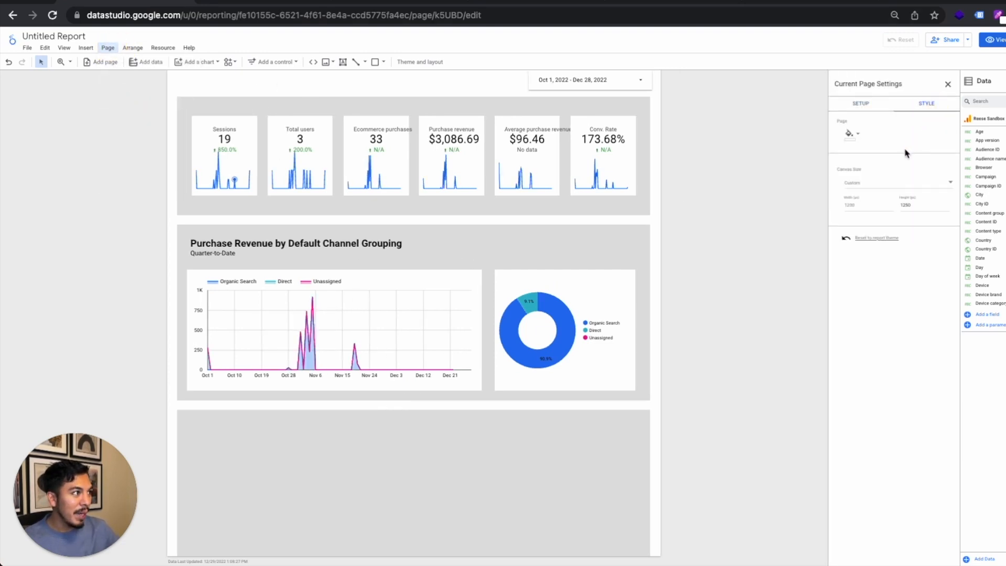
click(905, 205)
scroll(640, 225, down, 2)
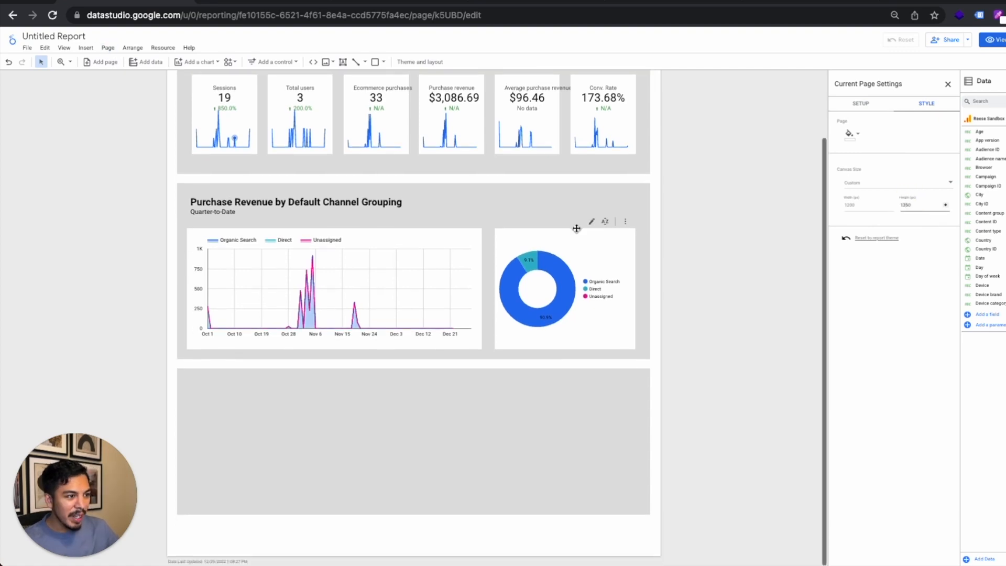
Step: Replace the empty bottom rectangle with a duplicate of the purchase revenue section, including its background, heading and both charts
click(514, 409)
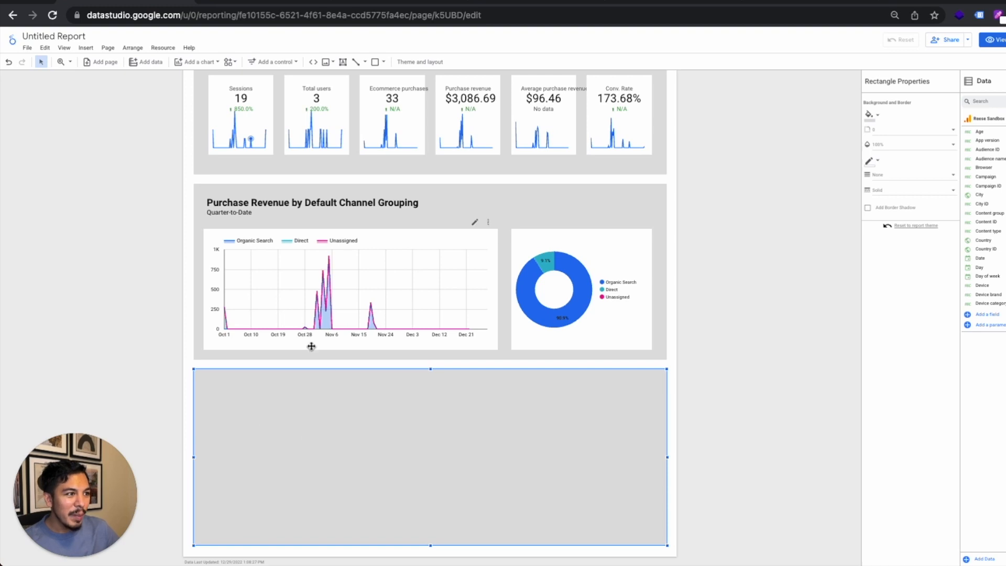
key(Delete)
drag(168, 197, 621, 348)
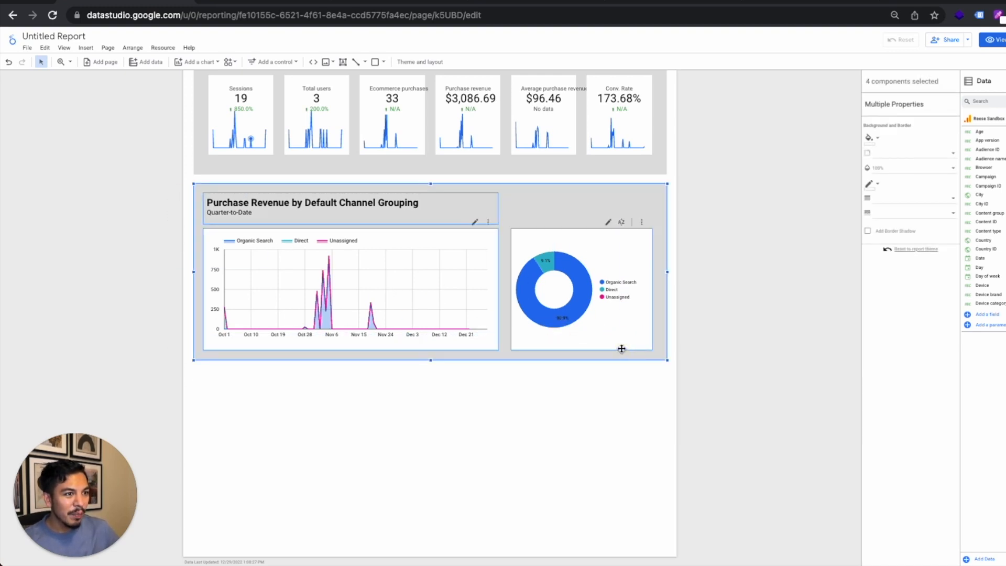
scroll(356, 283, up, 1)
drag(521, 254, 513, 431)
scroll(598, 337, down, 1)
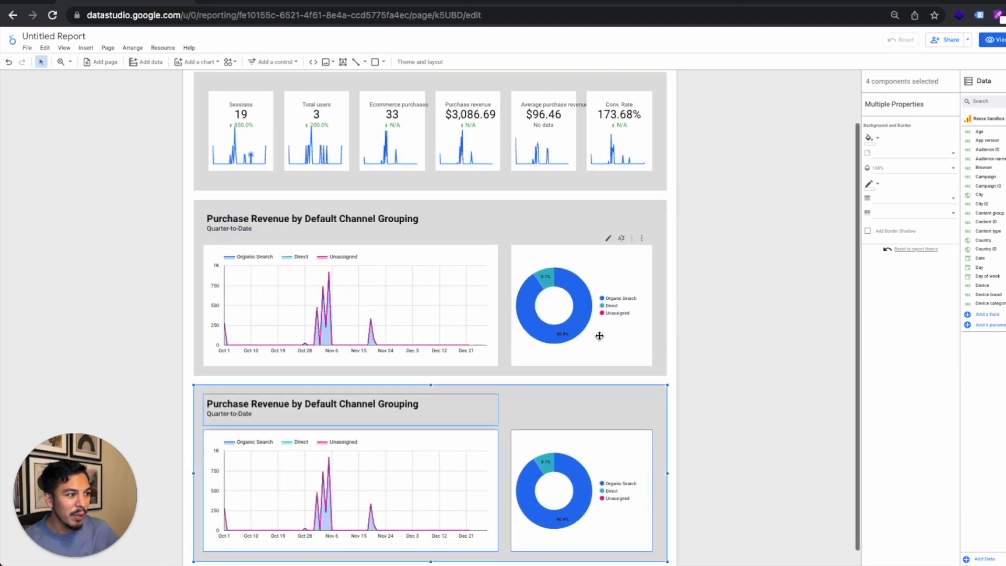
Step: Swap the two charts in the duplicated section so the donut chart sits on the left and the area chart on the right
click(279, 392)
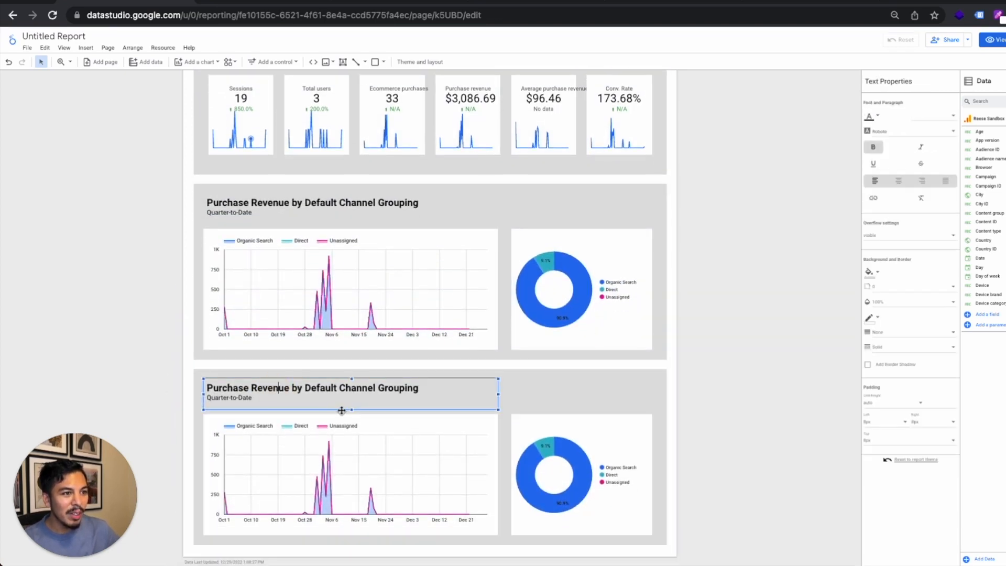
click(408, 428)
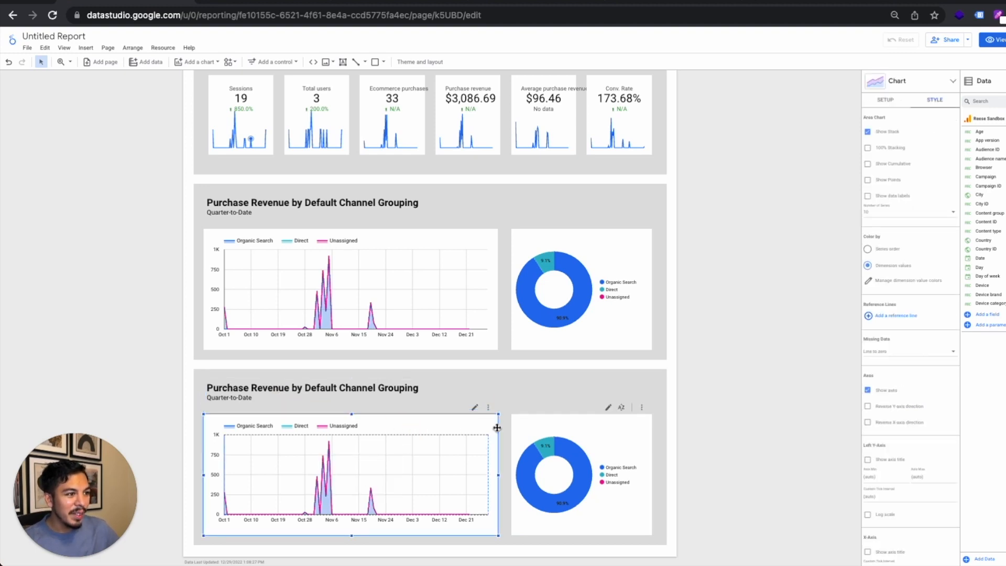
drag(448, 429, 252, 420)
drag(582, 453, 553, 430)
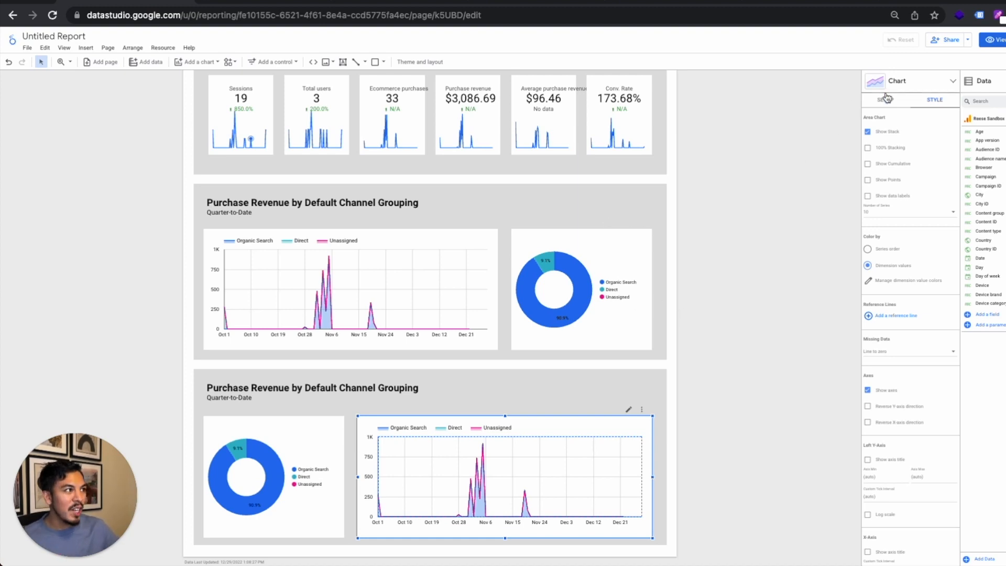
Step: Convert the duplicated area chart into a table with heatmap and remove its Date dimension
click(953, 80)
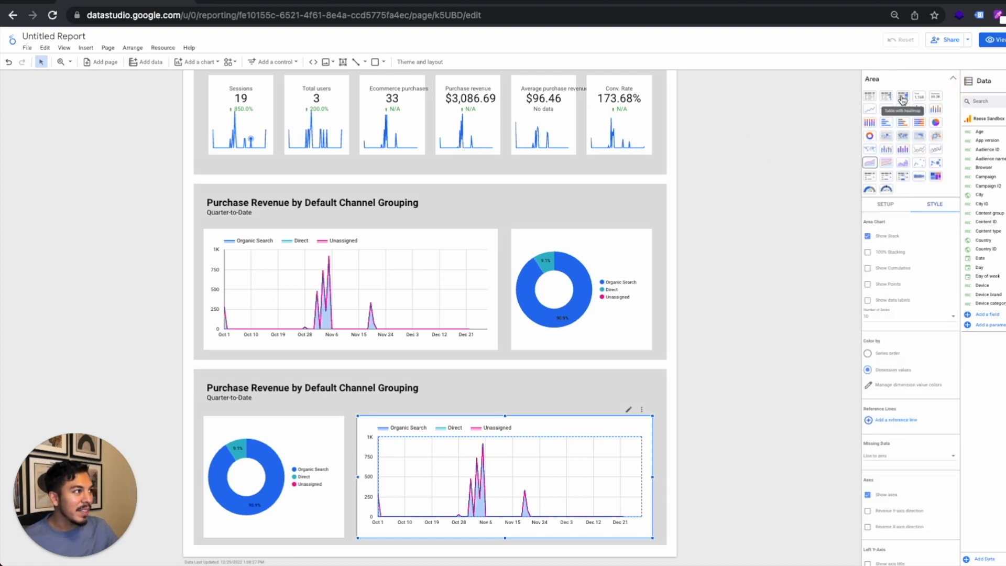
click(902, 97)
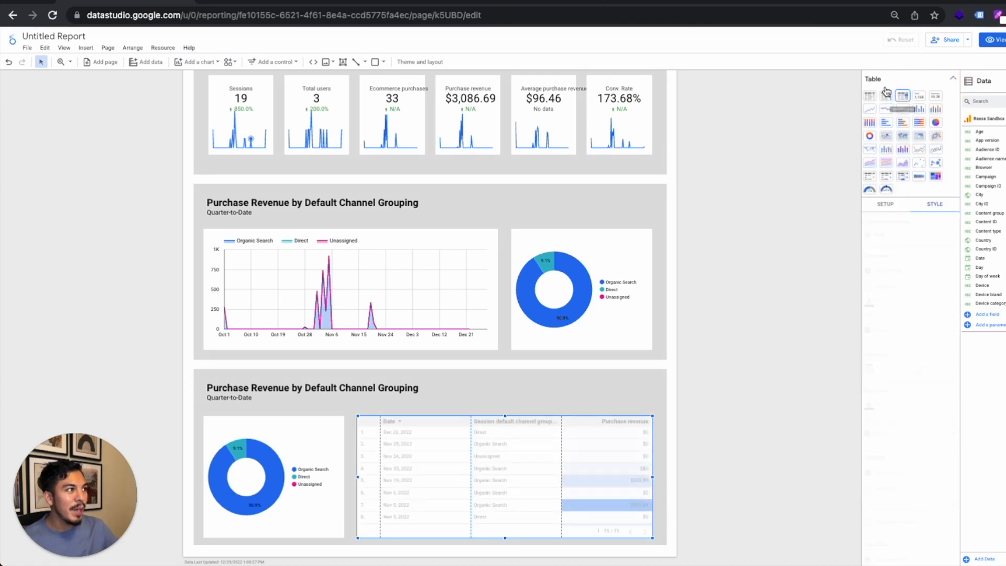
click(885, 204)
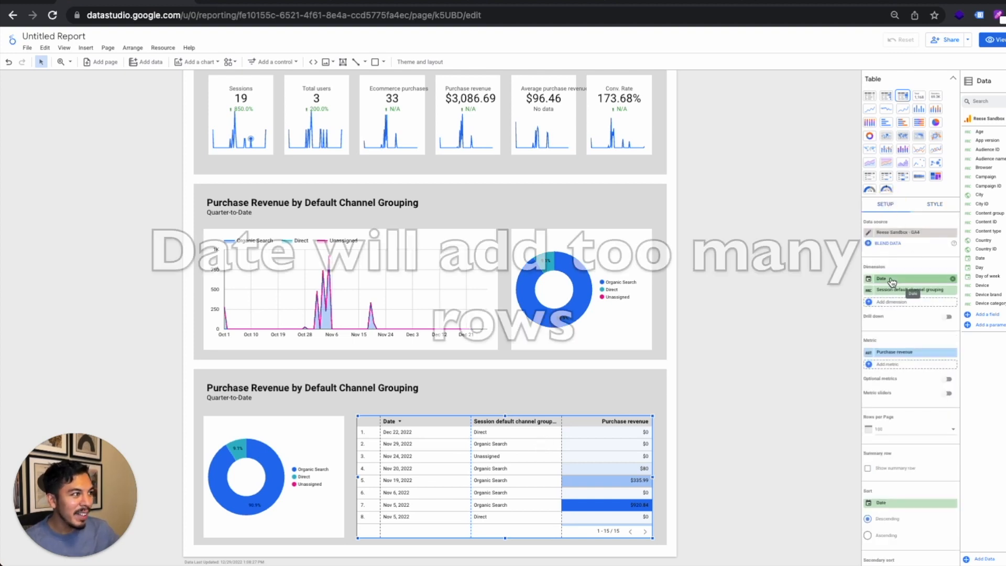
click(952, 279)
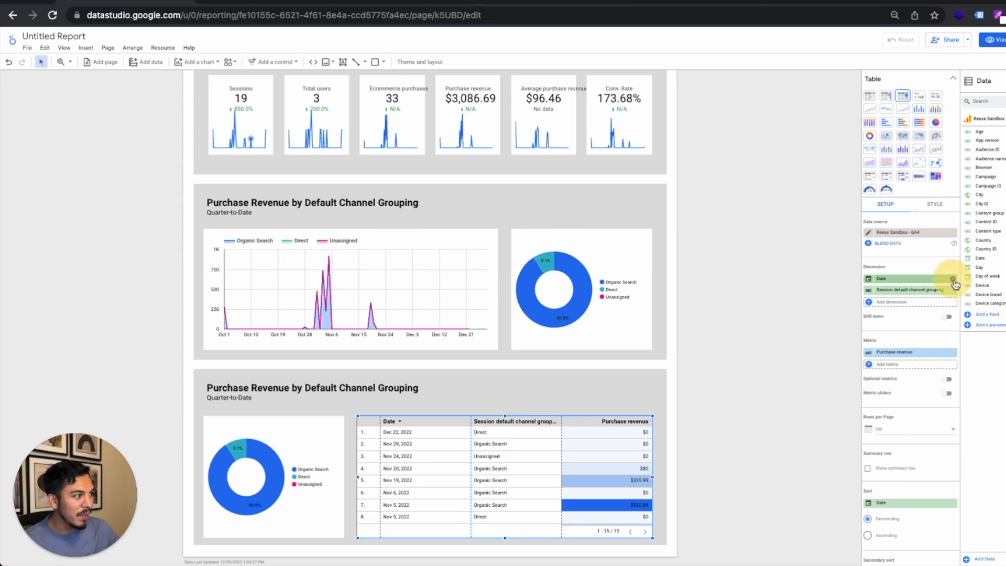
Step: Add Sessions as a metric before Purchase revenue in the heatmap table, and Average purchase revenue after it
click(891, 352)
text(sessions)
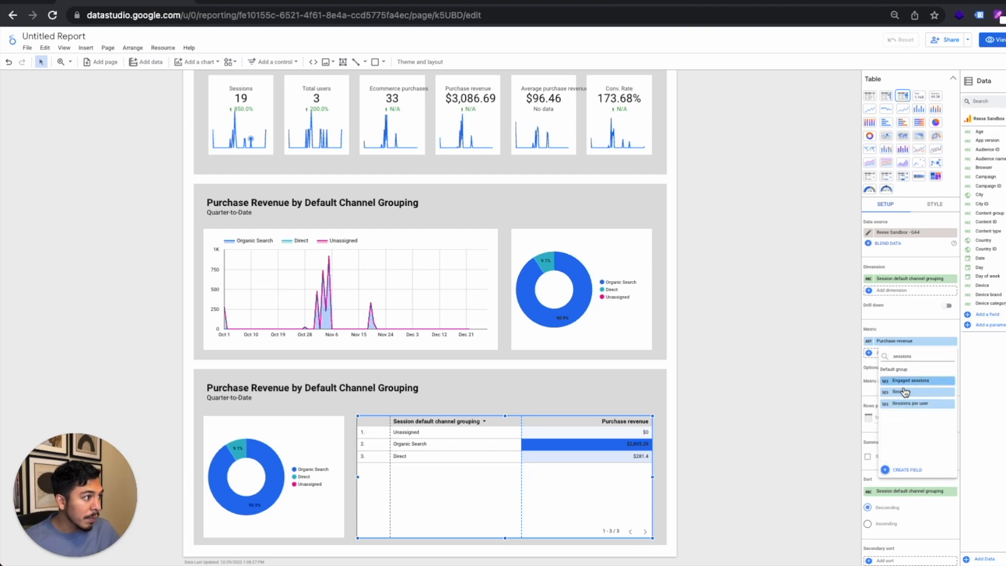
click(912, 384)
click(905, 366)
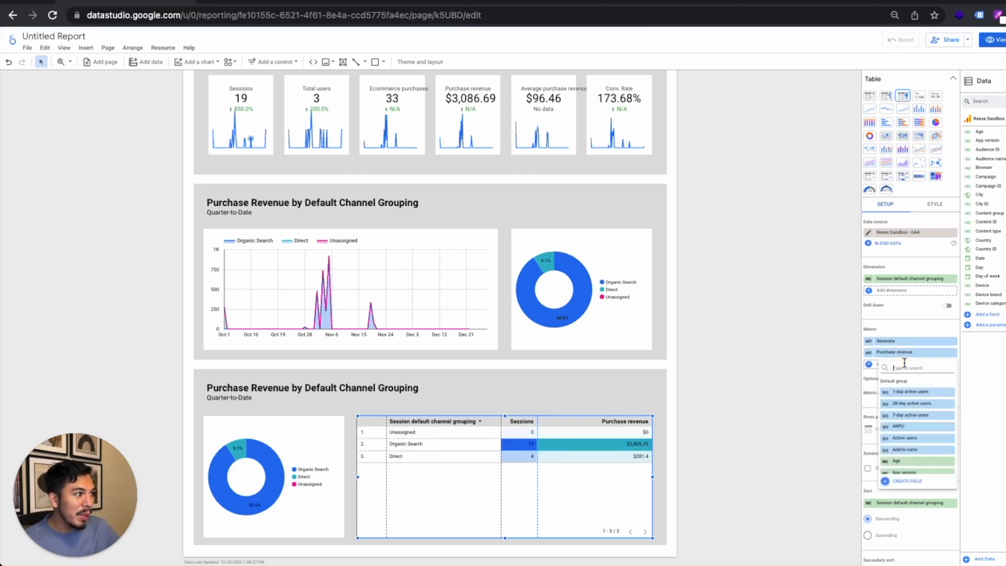
text(average)
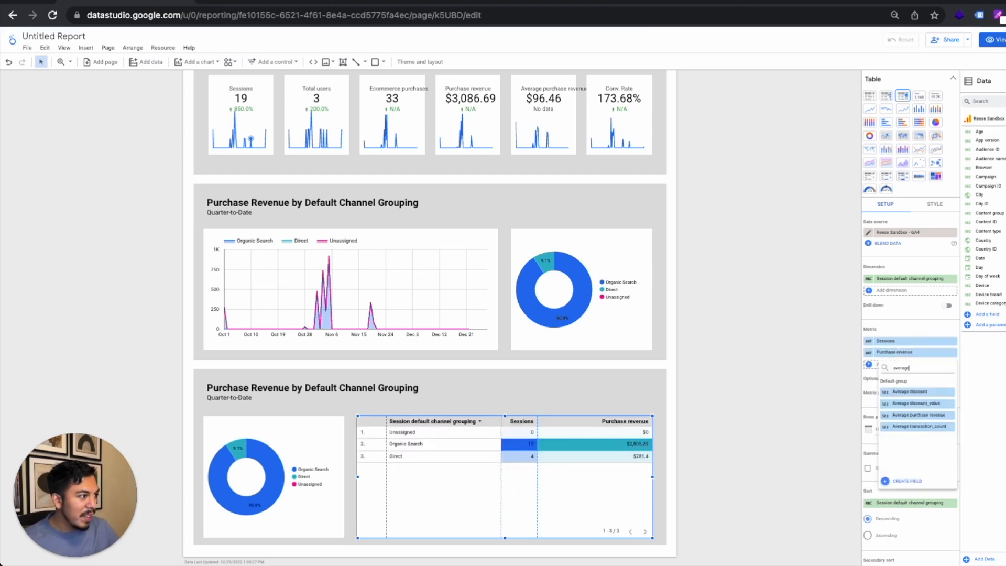
click(919, 415)
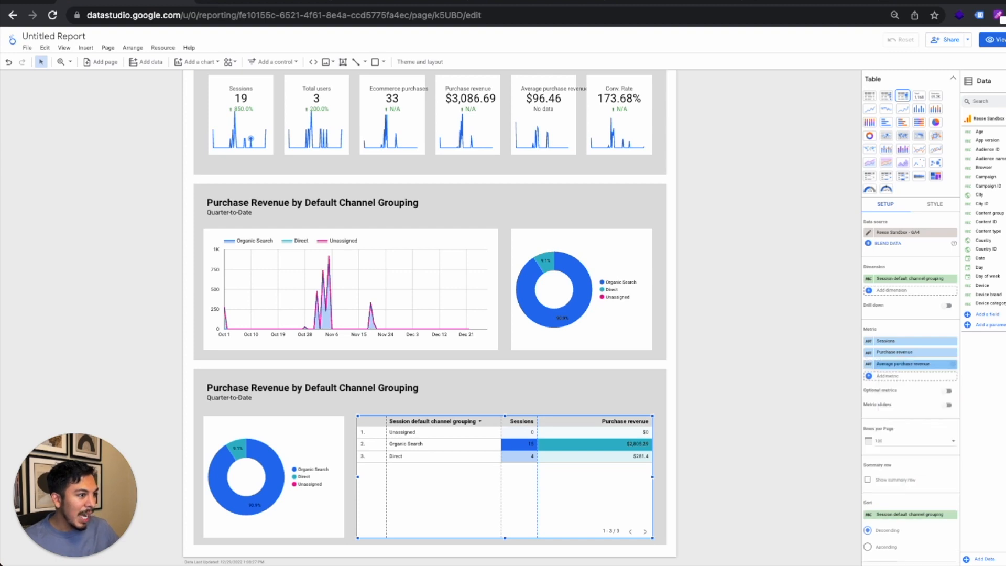
Step: Add a calculated metric named "Conv. Rate" to the table with the formula Ecommerce purchases / Sessions, formatted as Percent
click(894, 376)
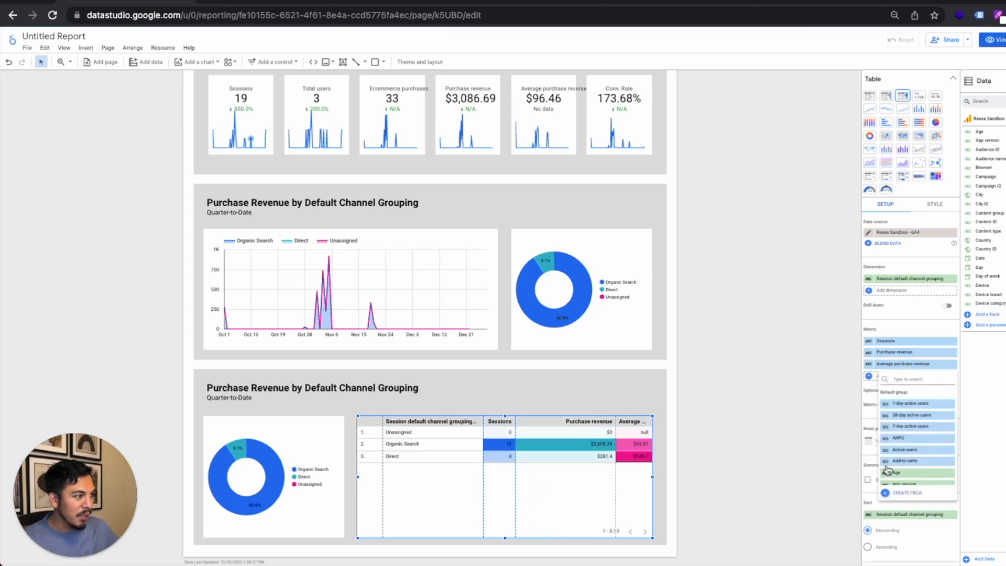
click(902, 492)
text(purchases)
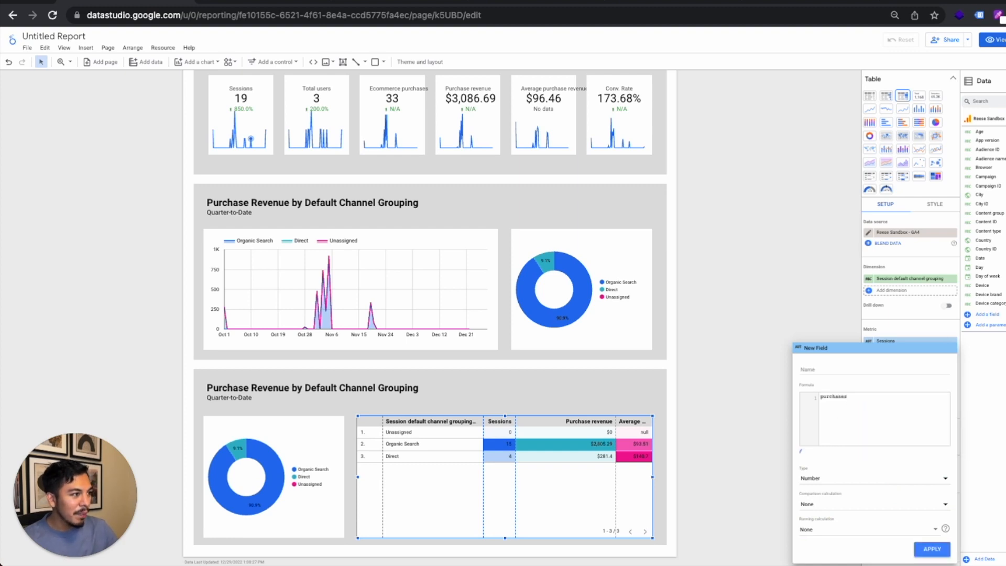
key(BackSpace)
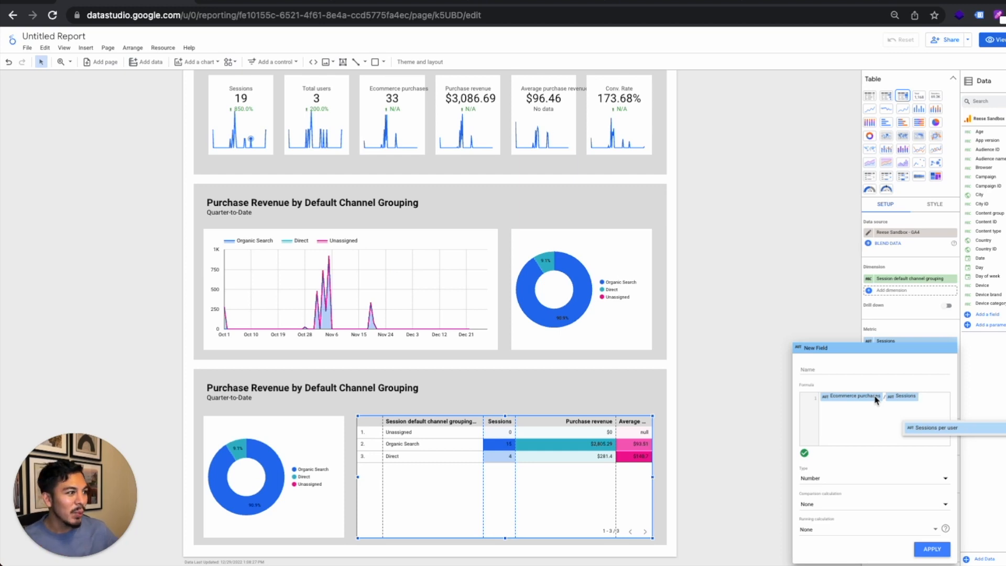
click(828, 478)
mouse_move(838, 485)
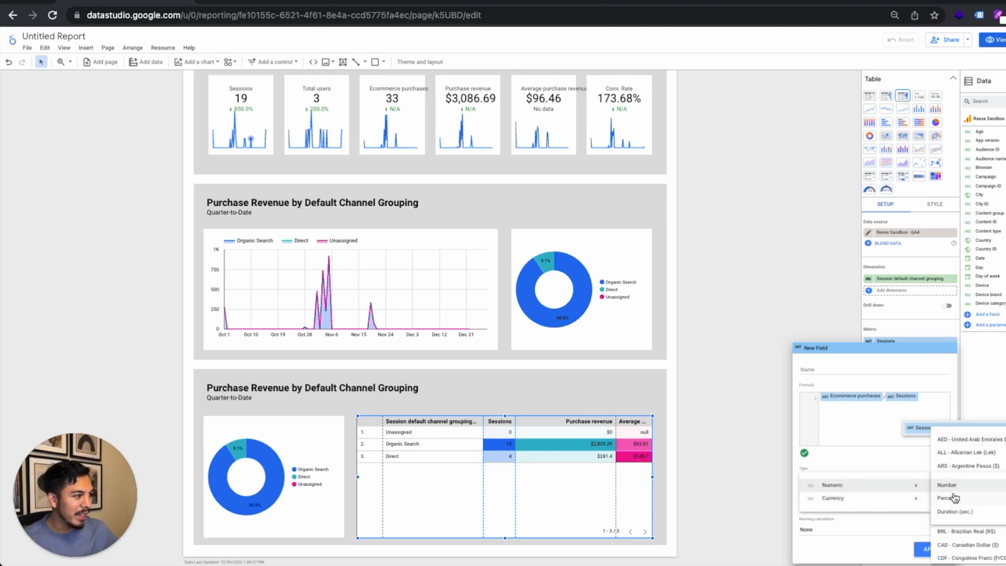
click(943, 496)
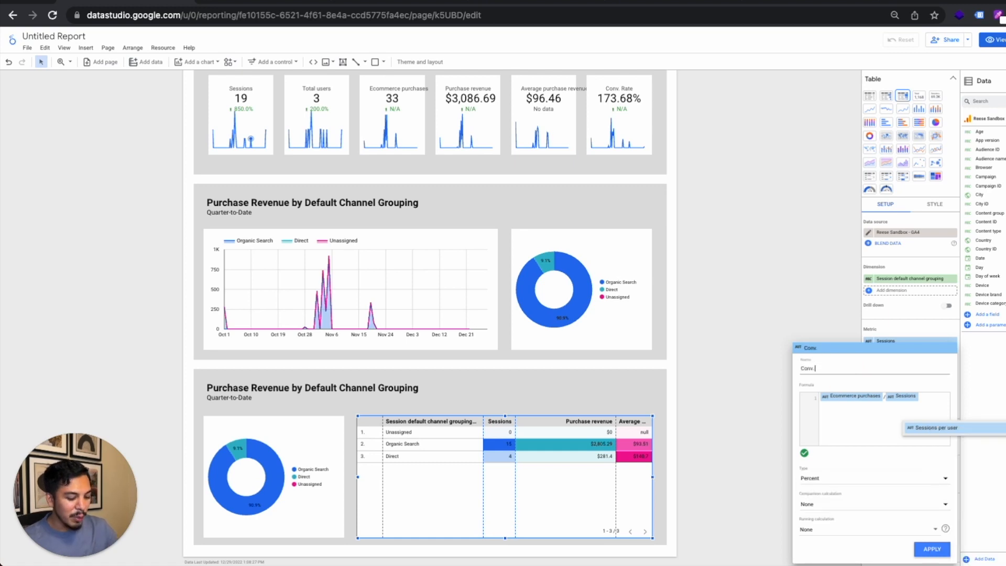
click(935, 550)
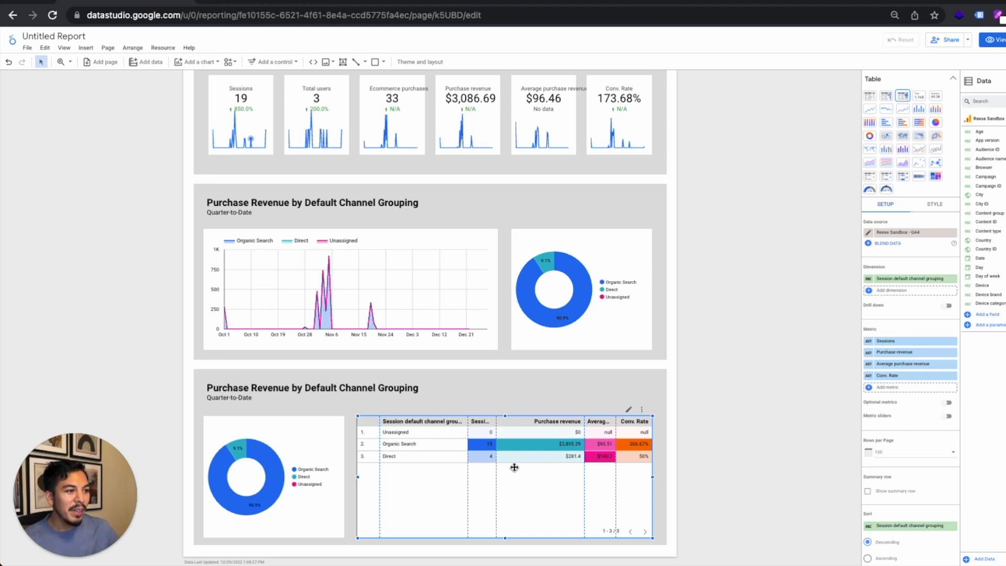
Step: Resize the heatmap table's columns to fit their data
right_click(560, 493)
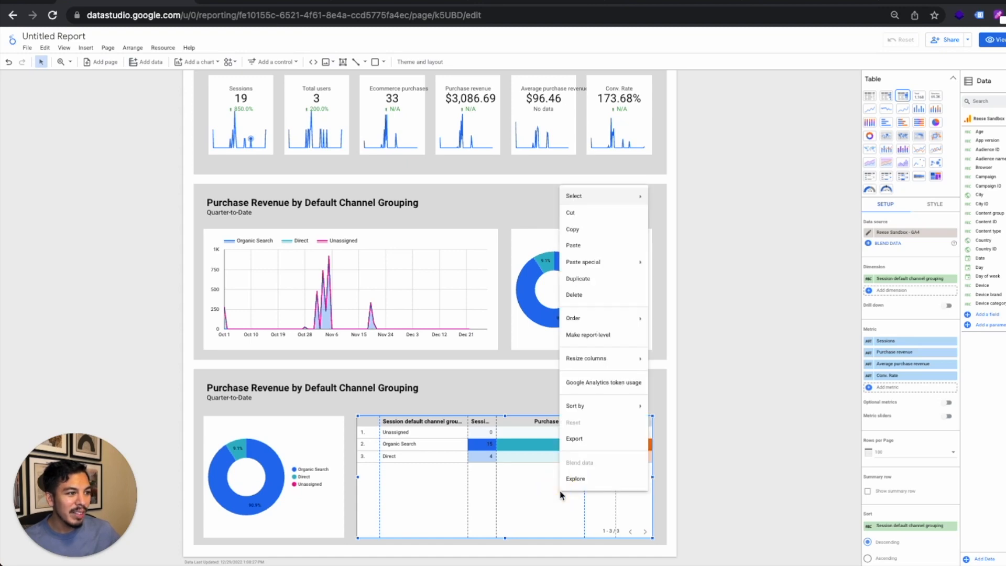
mouse_move(597, 359)
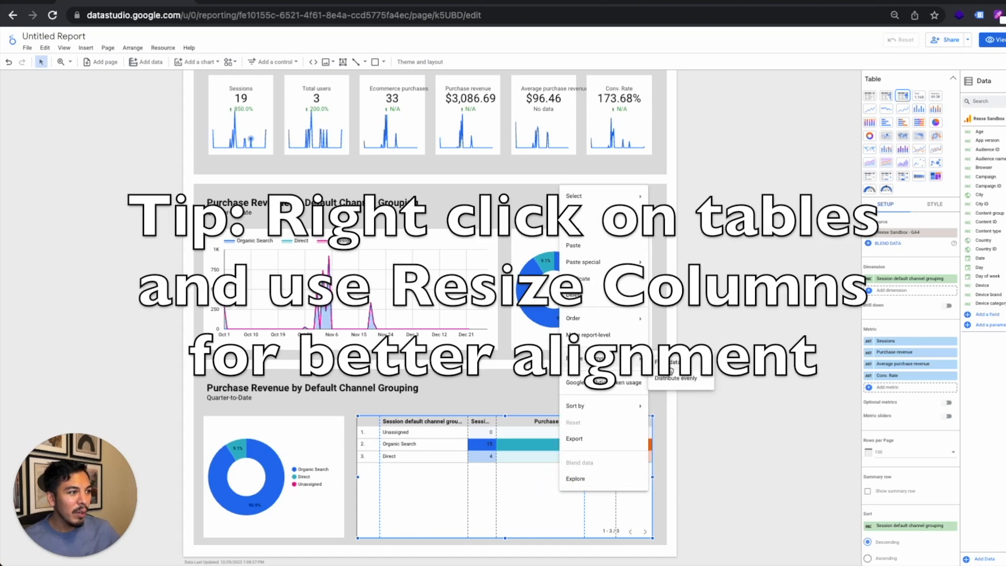
click(669, 365)
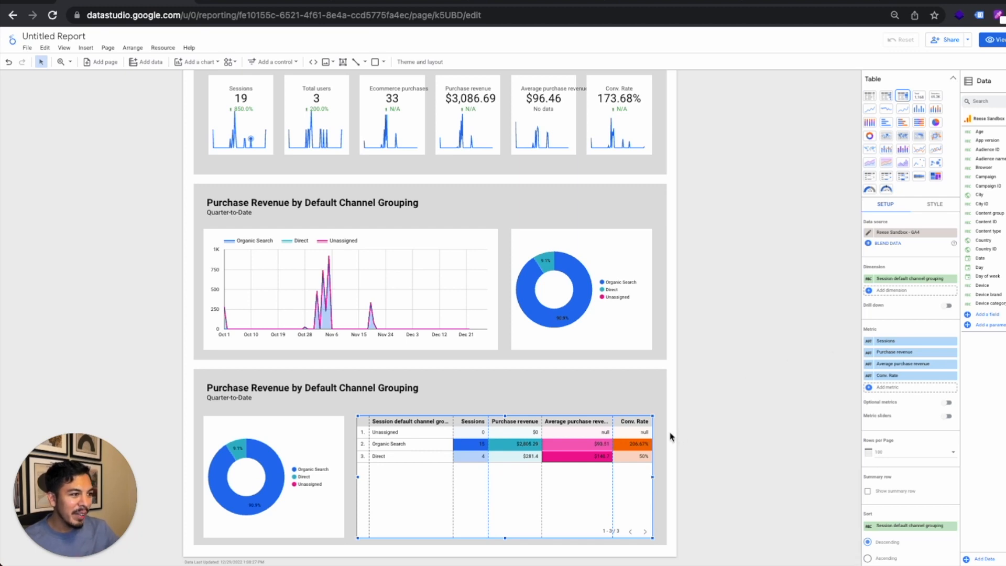
Step: Rename the table's Average purchase revenue metric to "AOV" and refit the columns to the data
click(867, 364)
text(AOV)
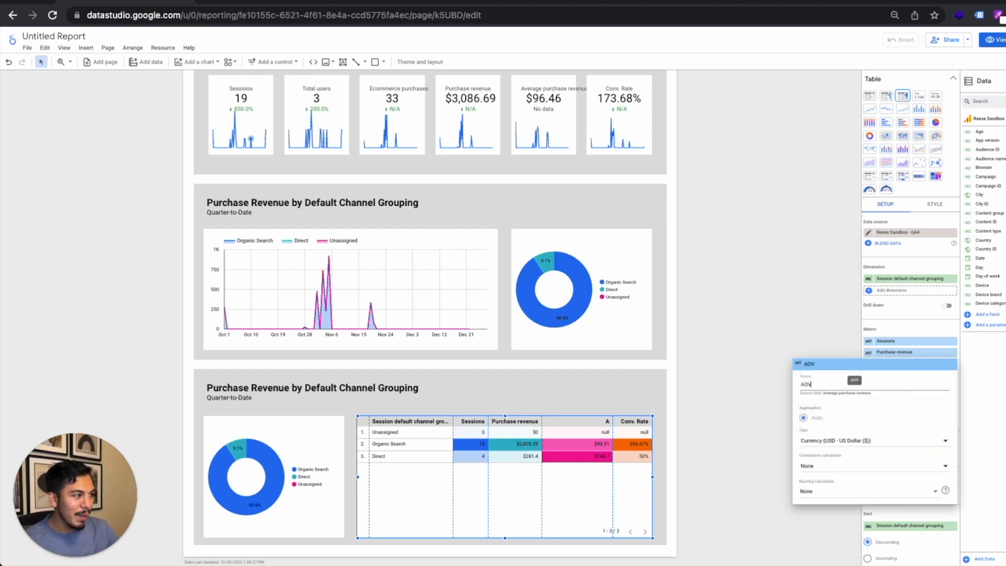
key(Return)
right_click(582, 497)
mouse_move(639, 413)
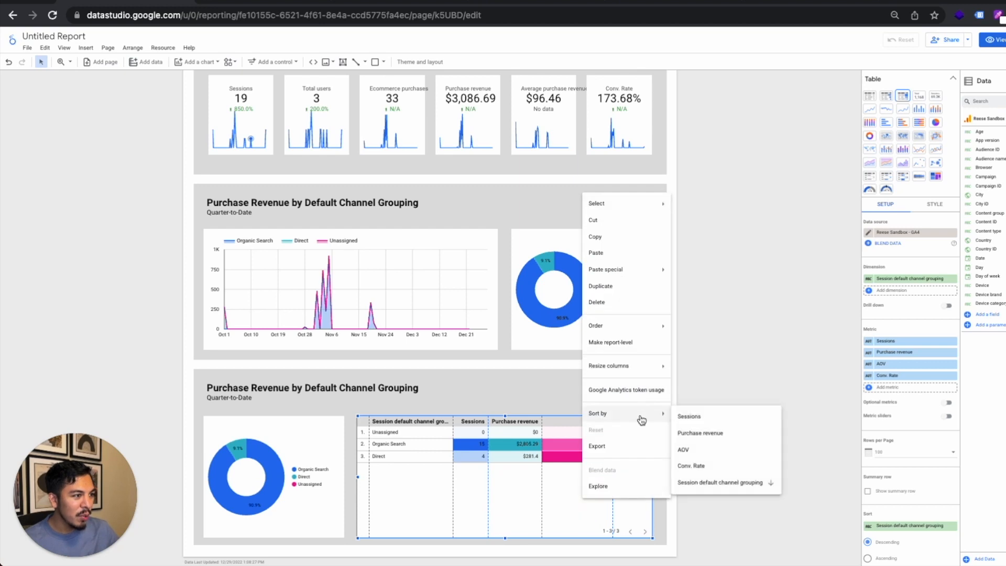
click(681, 367)
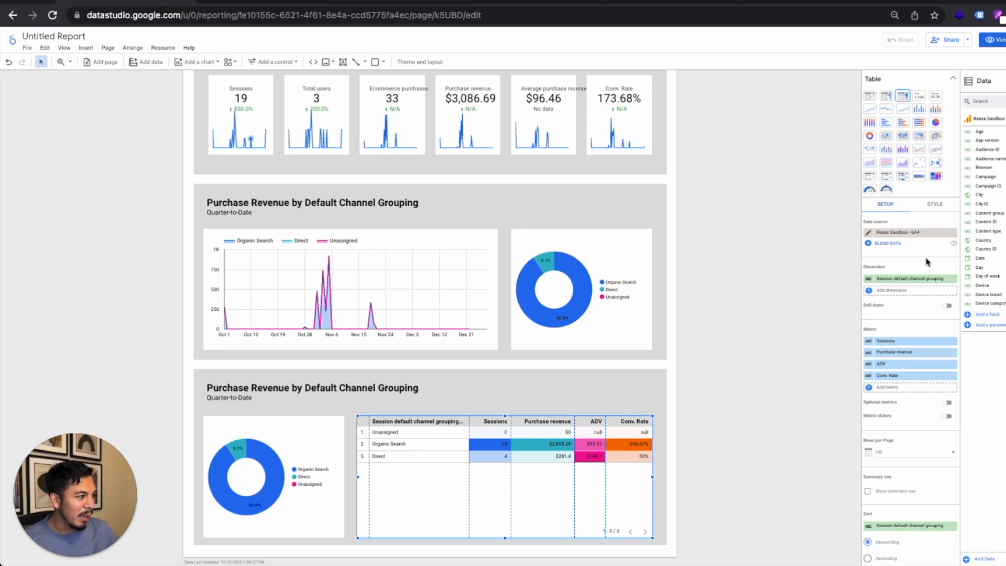
Step: Set the heatmap table's missing data to show "-"
click(936, 210)
scroll(907, 407, down, 3)
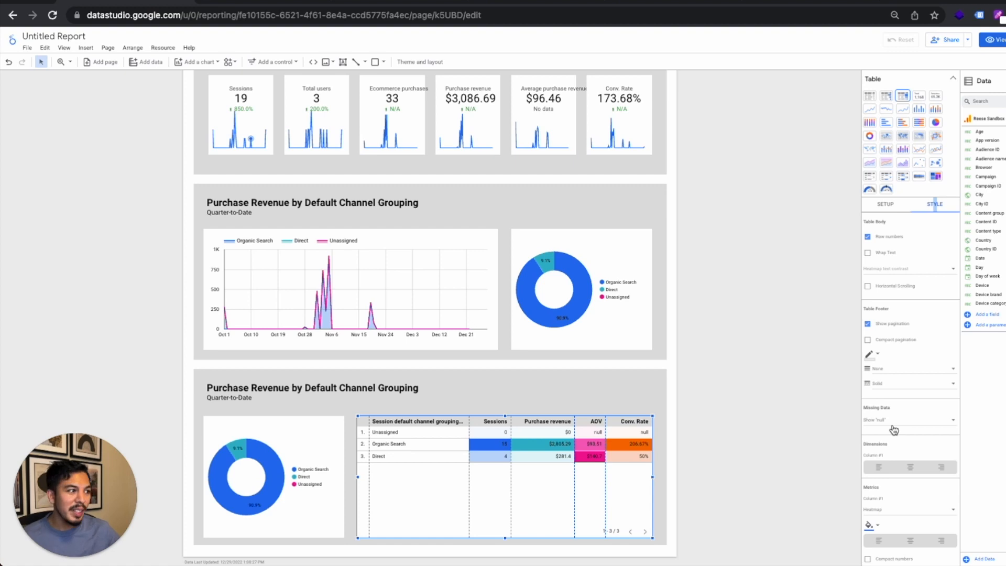
click(894, 426)
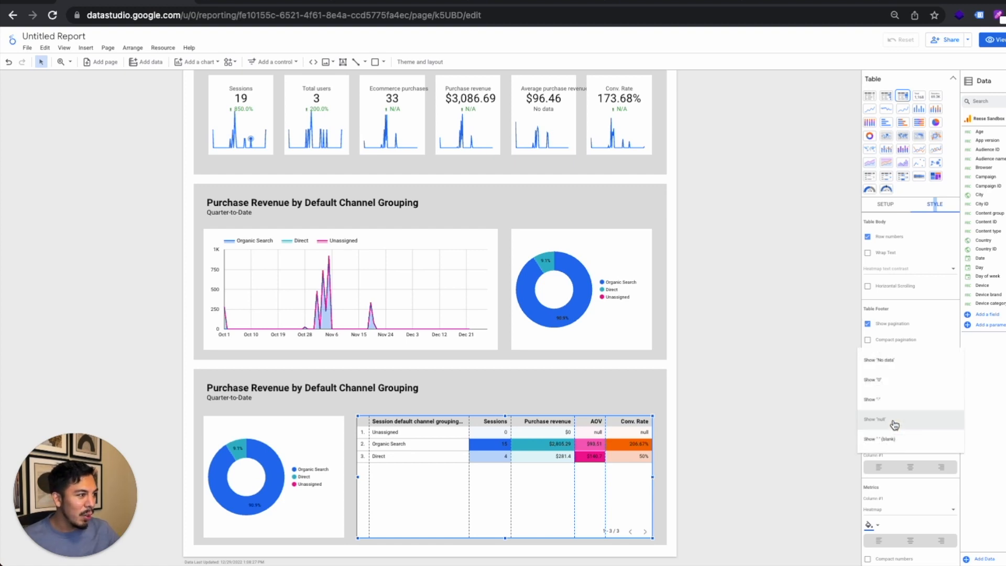
click(891, 404)
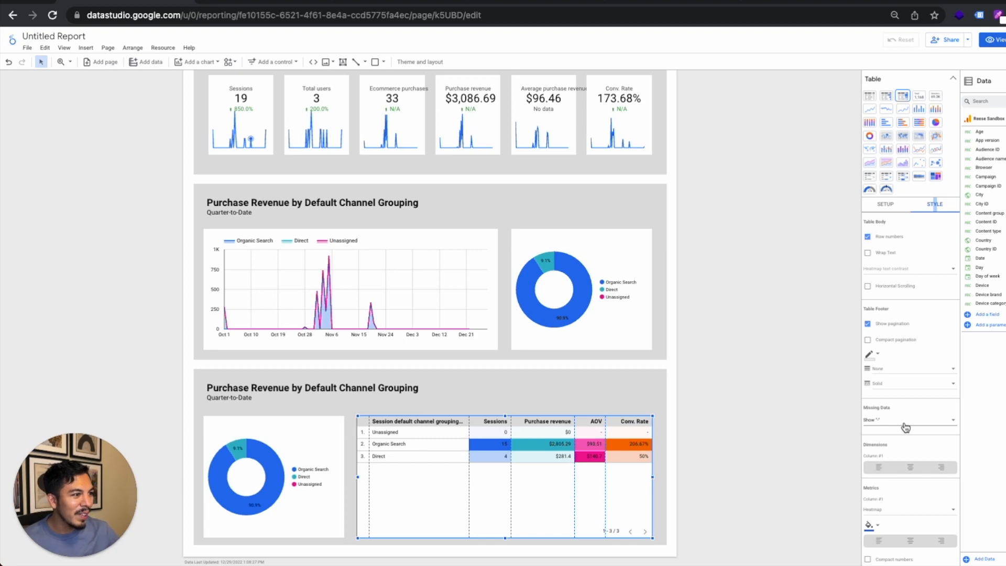
Step: Try the "No data" and blank options for the table's missing data and return to "-"
click(904, 426)
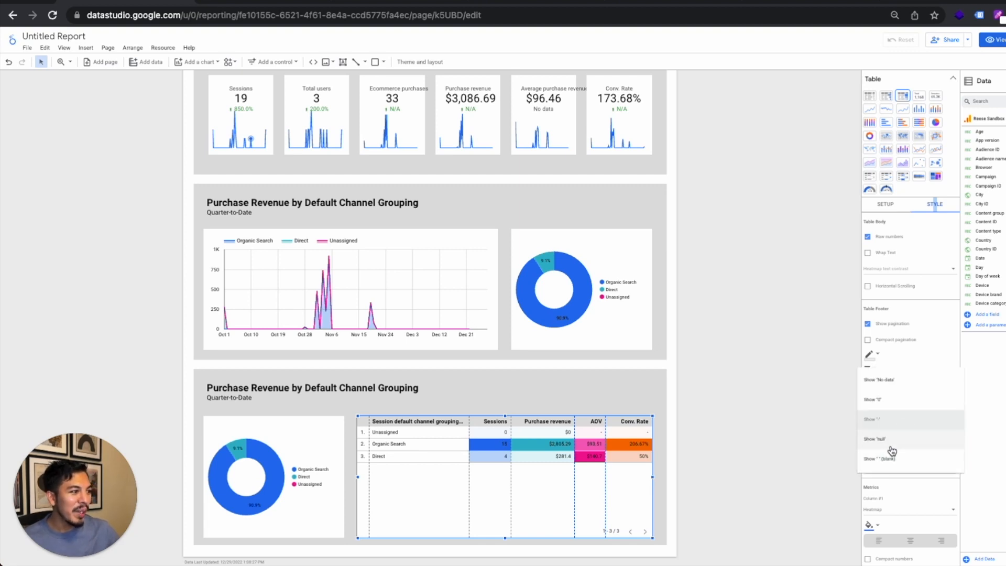
click(905, 386)
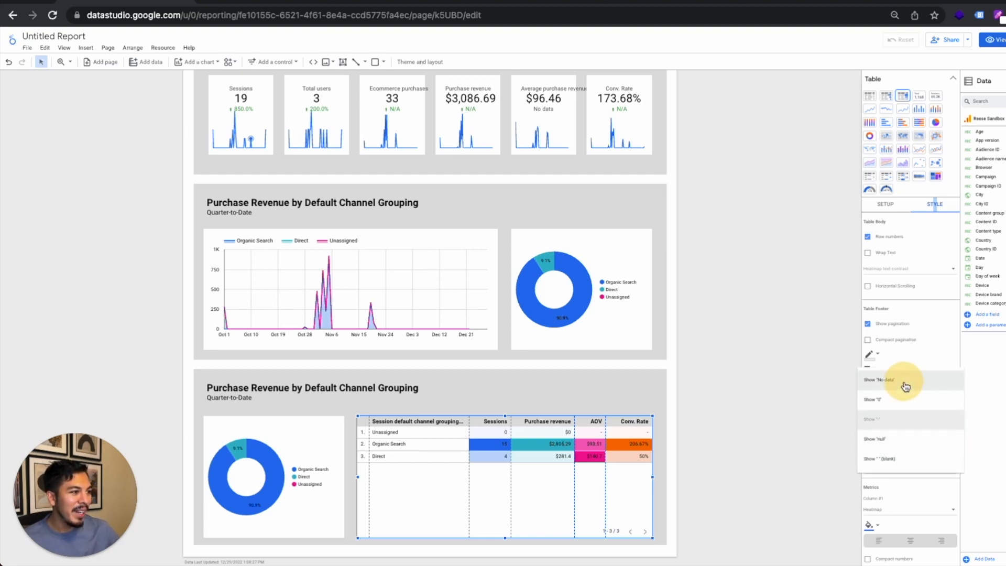
click(906, 422)
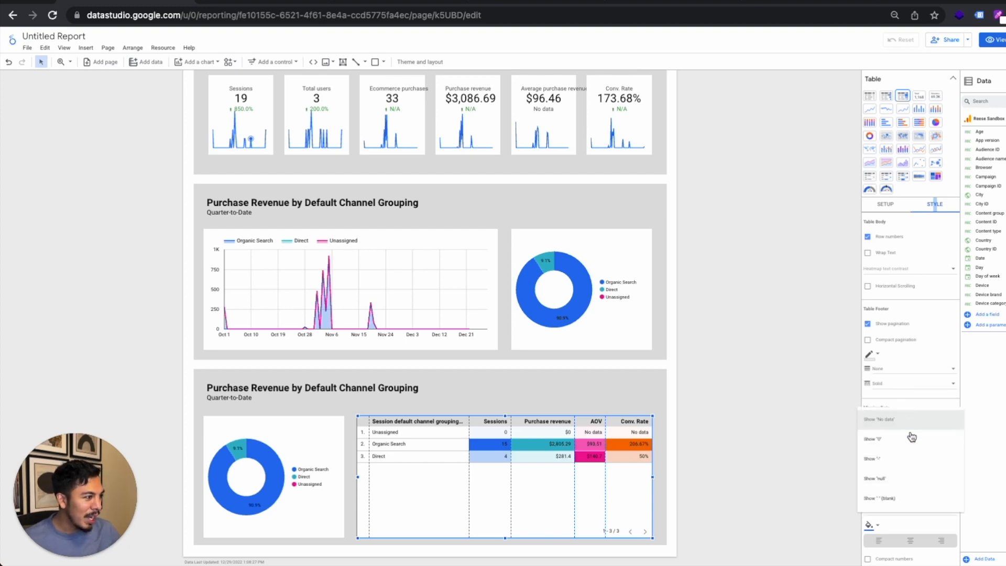
click(904, 498)
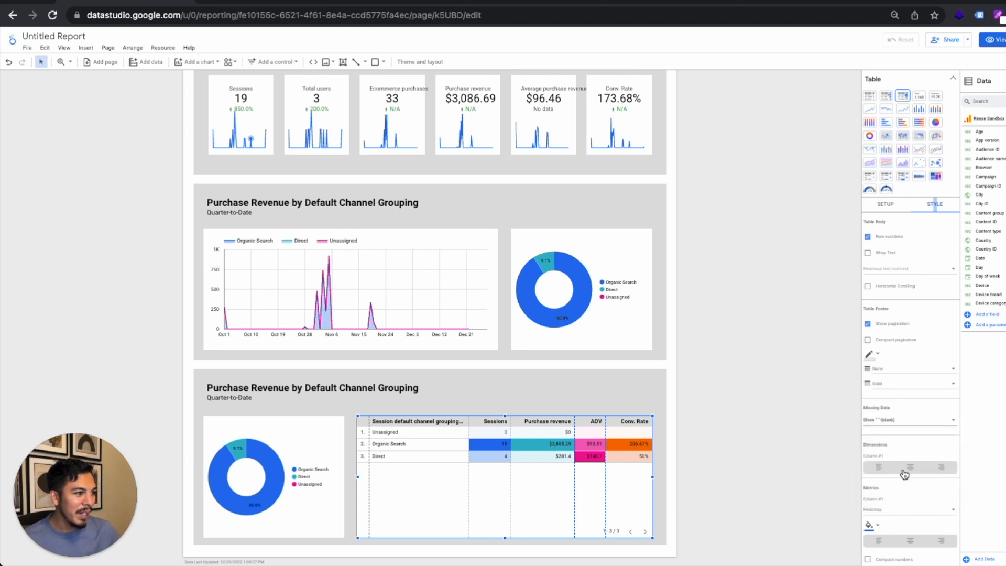
click(905, 420)
click(876, 381)
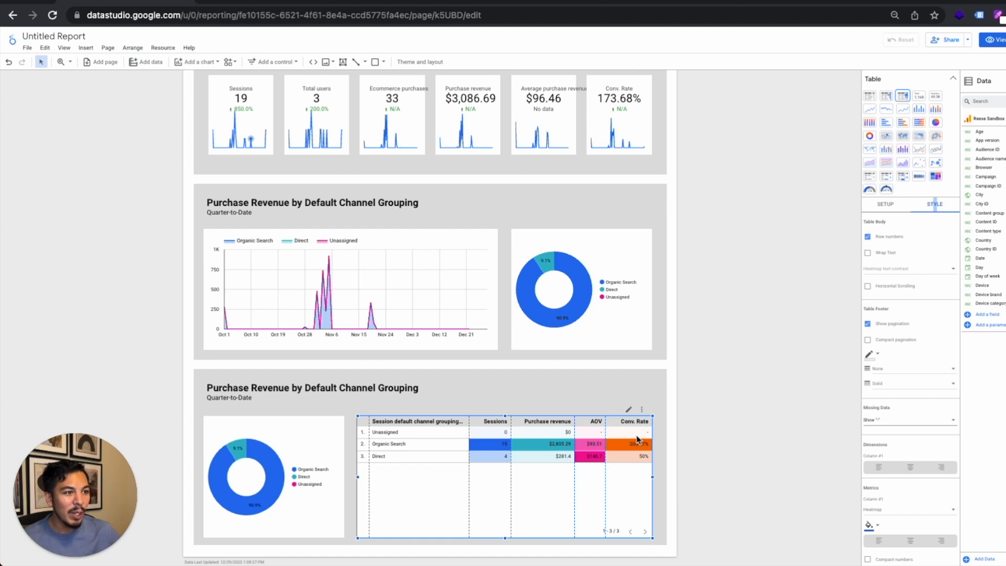
Step: Delete the duplicated donut chart and widen the heatmap table leftward to fill the section's width
click(314, 447)
key(Delete)
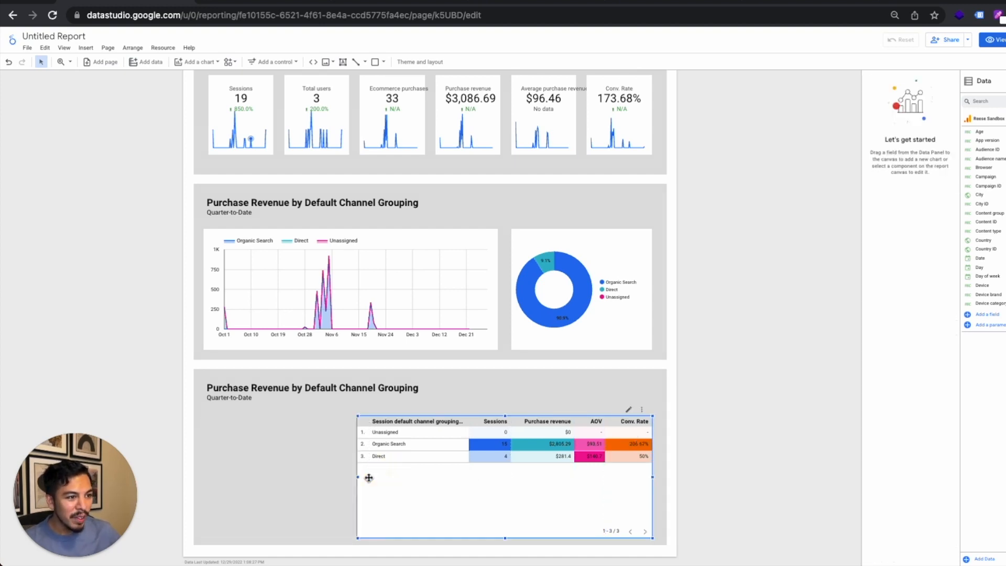
click(363, 477)
drag(357, 477, 203, 466)
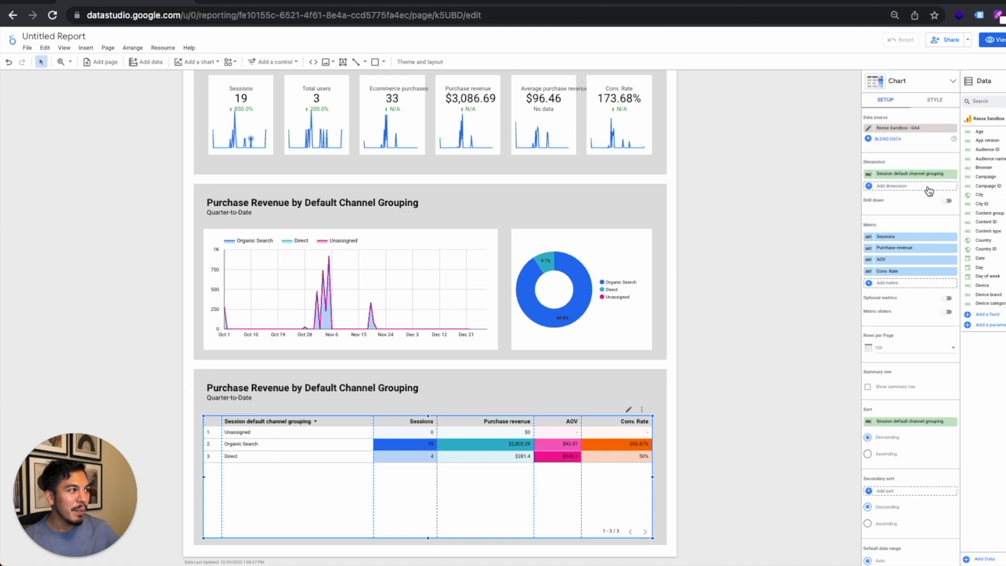
Step: Add Session medium as a second dimension of the channel heatmap table and fit its columns to the data
scroll(490, 374, up, 1)
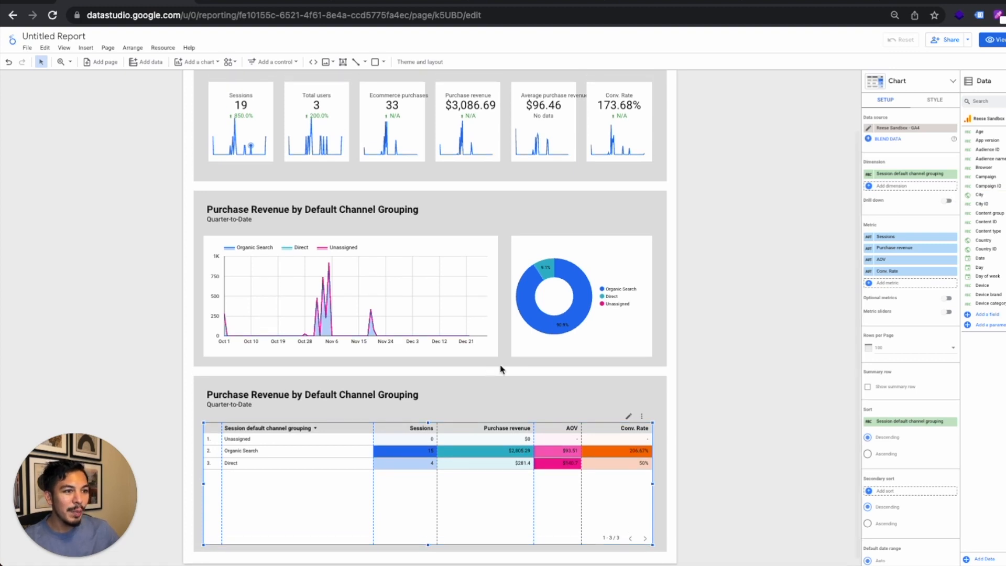
click(891, 186)
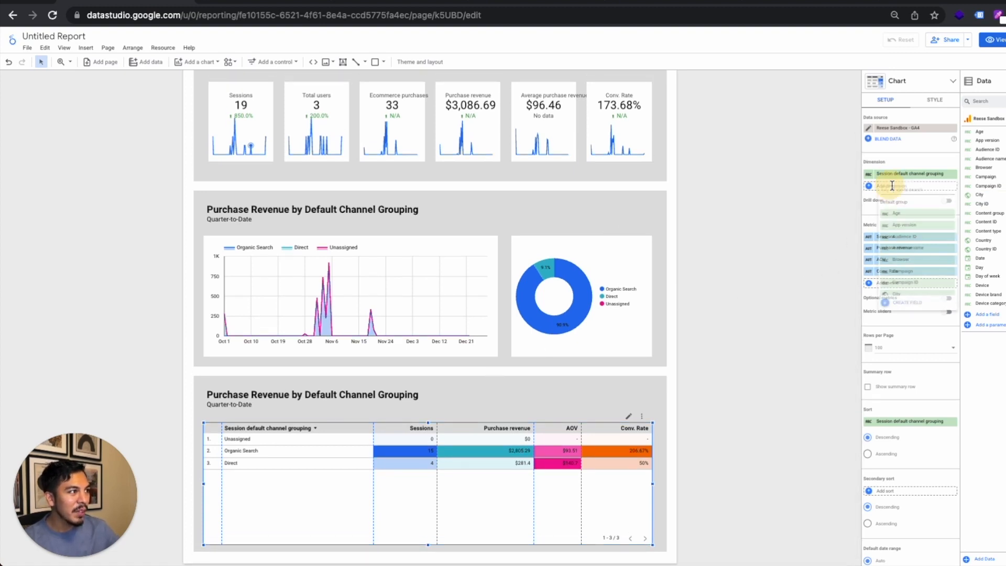
text(source)
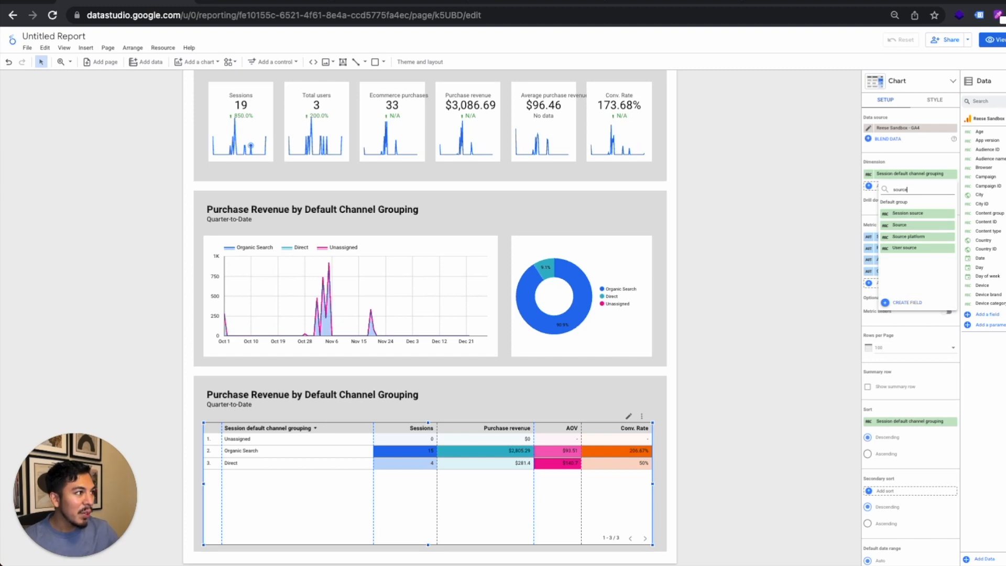
key(super+a)
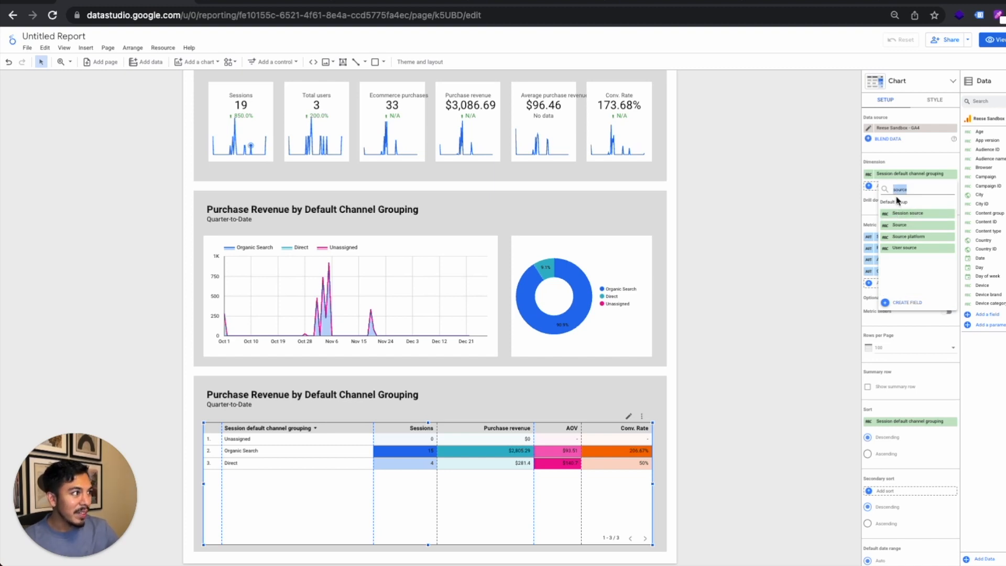
text(medium)
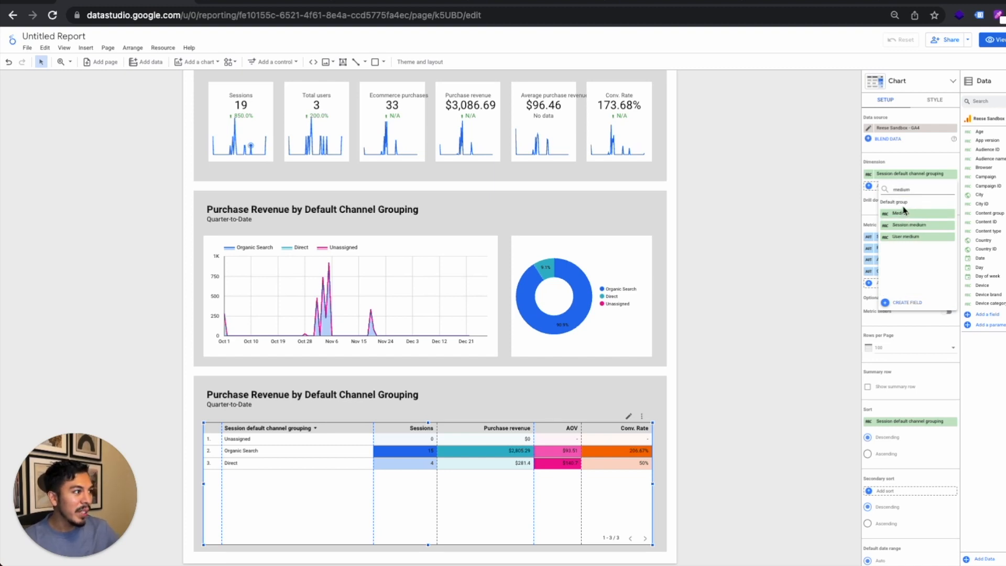
click(922, 226)
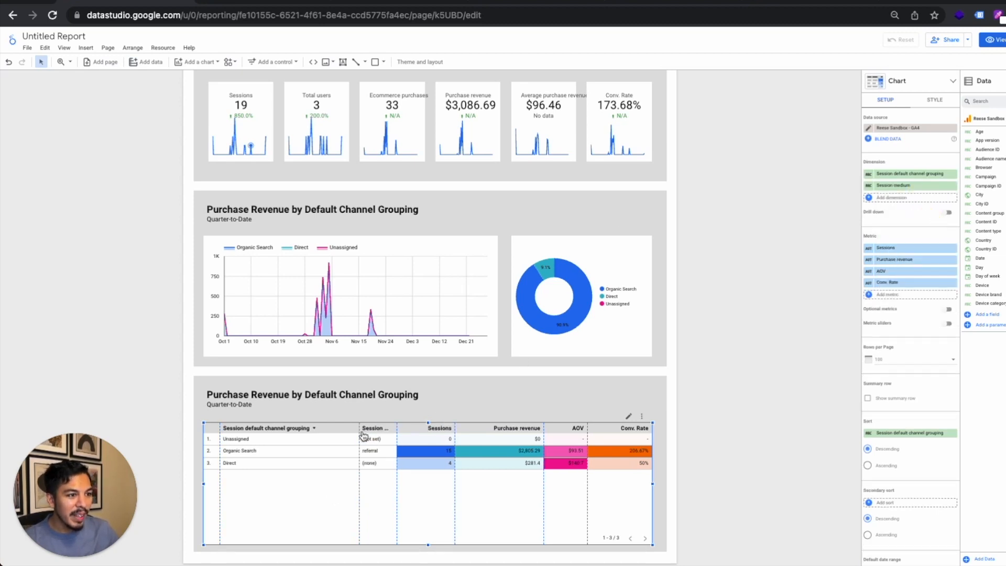
right_click(388, 474)
click(479, 410)
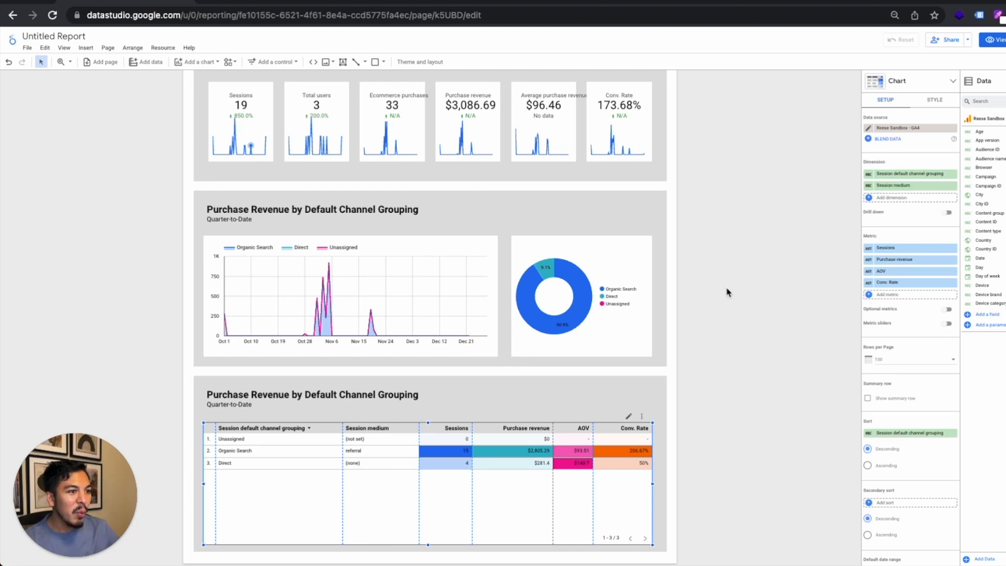
Step: Enable drill down on the heatmap table and test drilling from Session default channel grouping to Session medium and back up
click(946, 212)
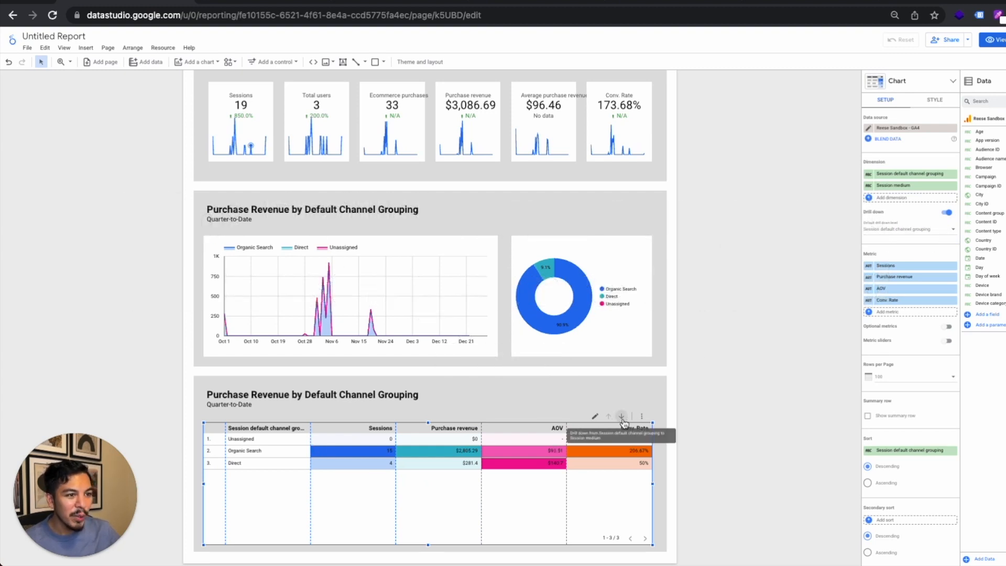
click(251, 450)
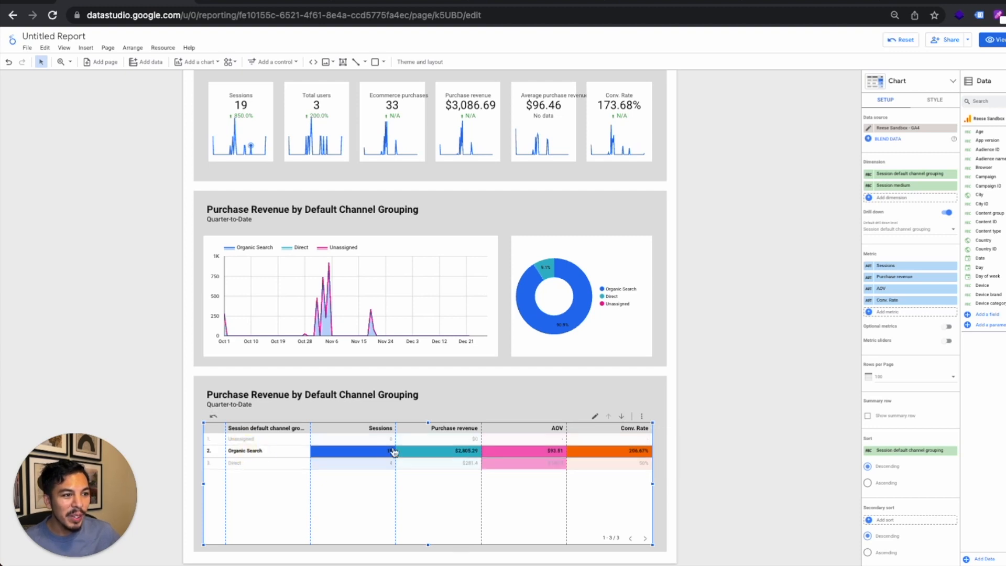
click(621, 420)
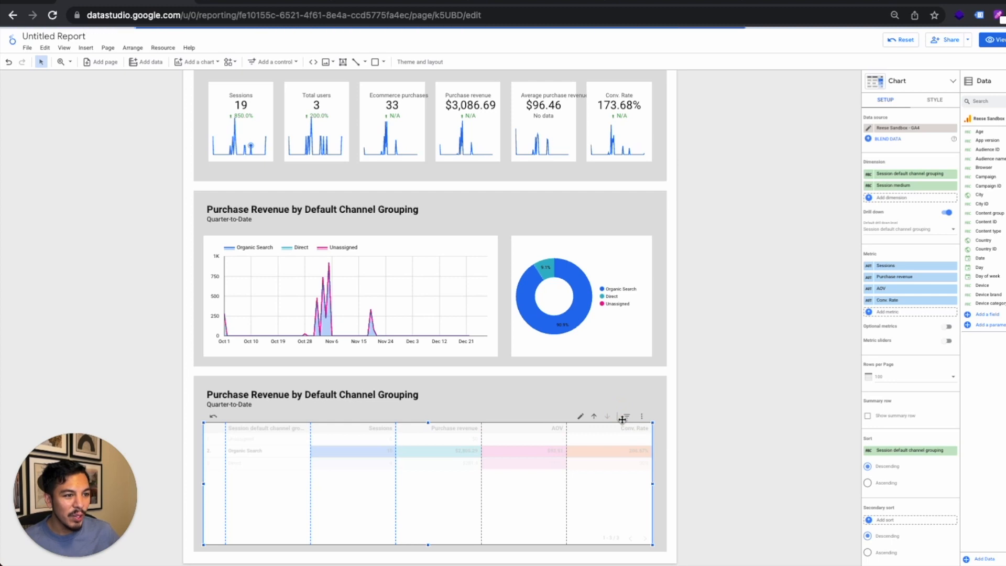
click(596, 417)
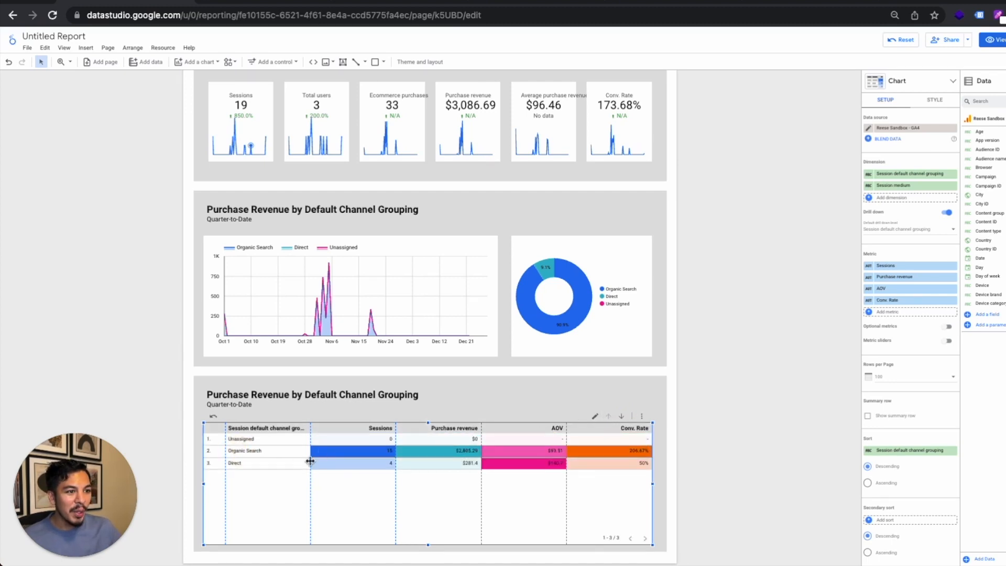
click(622, 416)
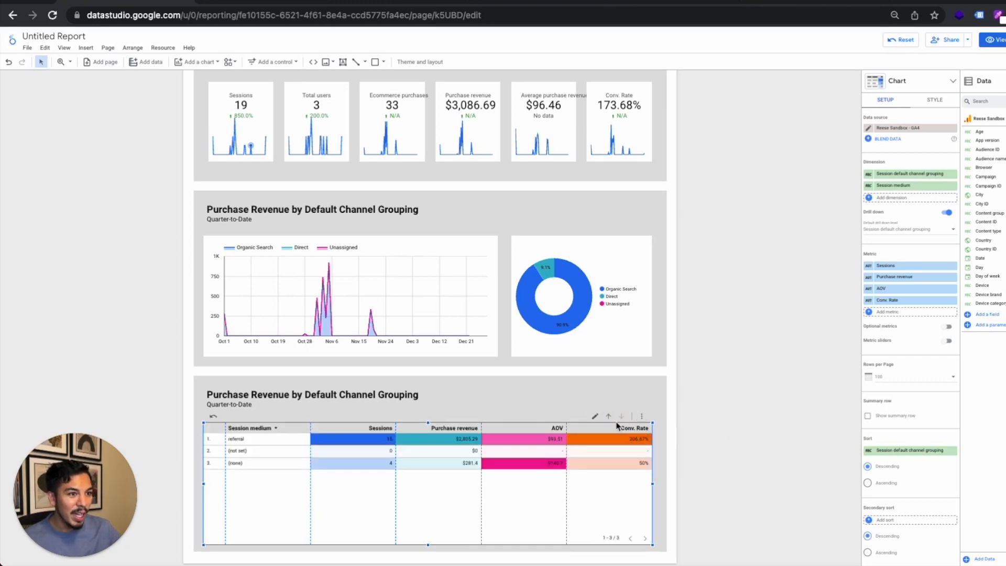
click(609, 416)
Step: Add a border shadow to the three grey section background rectangles together
scroll(511, 409, up, 2)
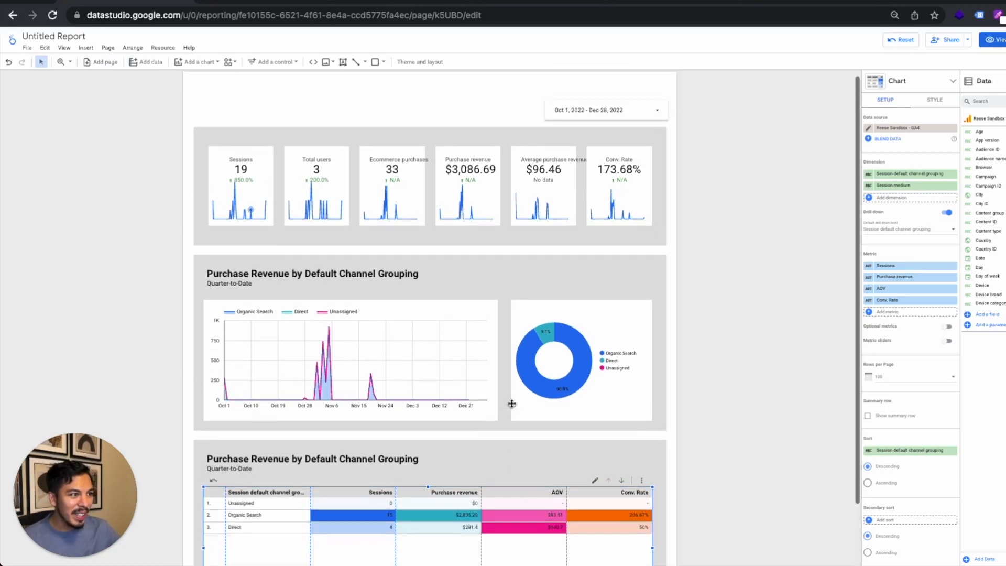
scroll(512, 401, down, 1)
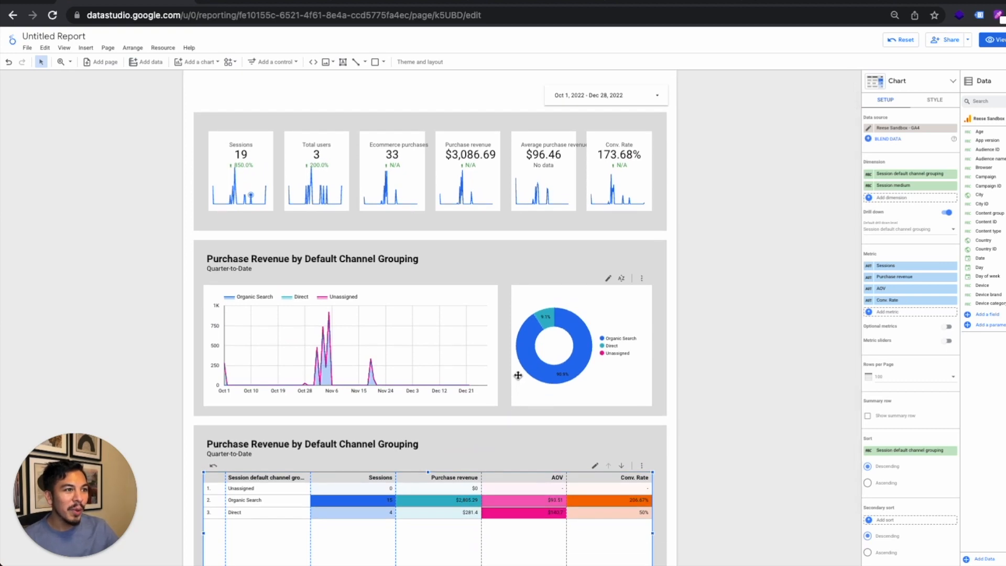
scroll(517, 375, up, 1)
mouse_move(520, 374)
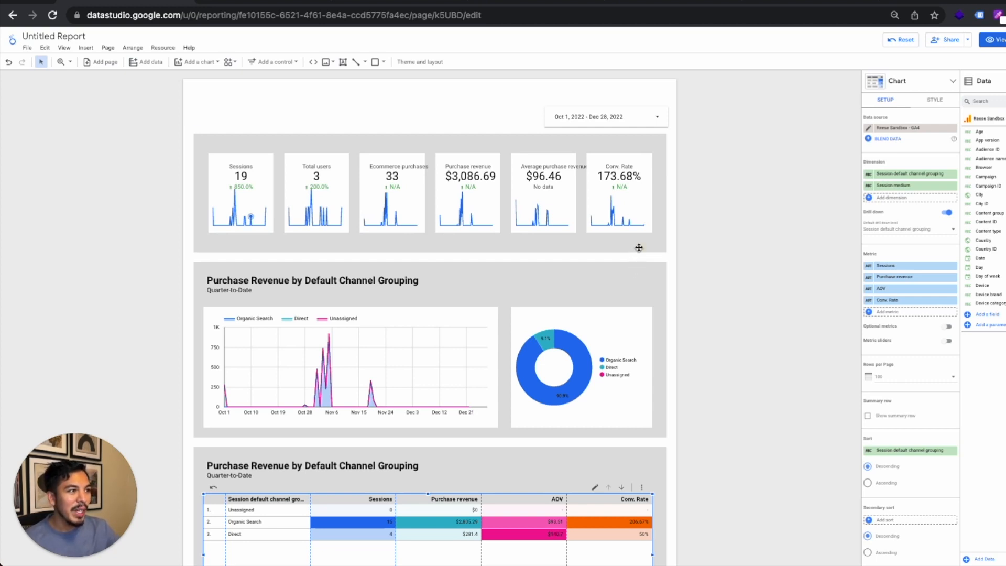
click(639, 247)
shift+click(622, 274)
shift+click(602, 456)
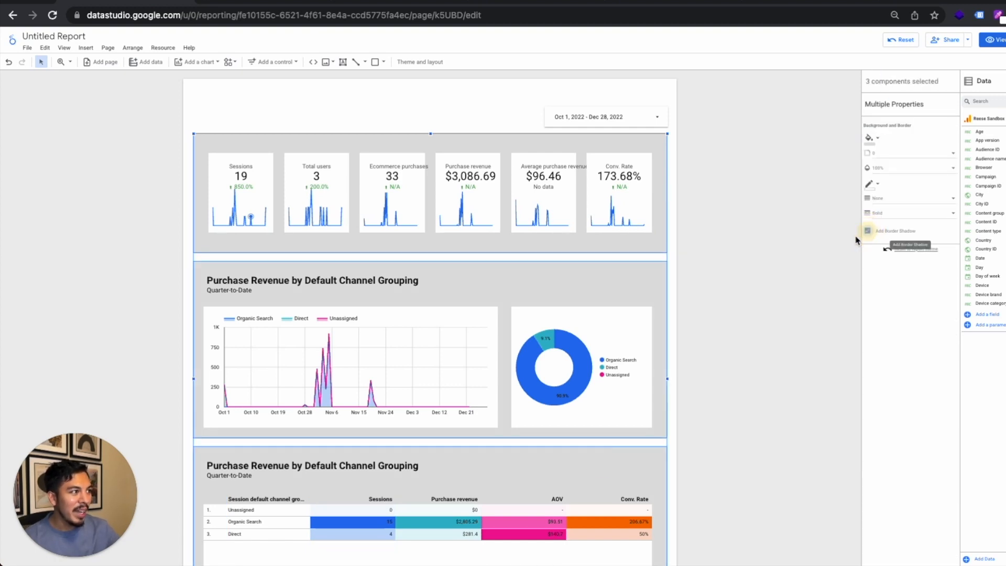
click(750, 288)
scroll(723, 290, down, 3)
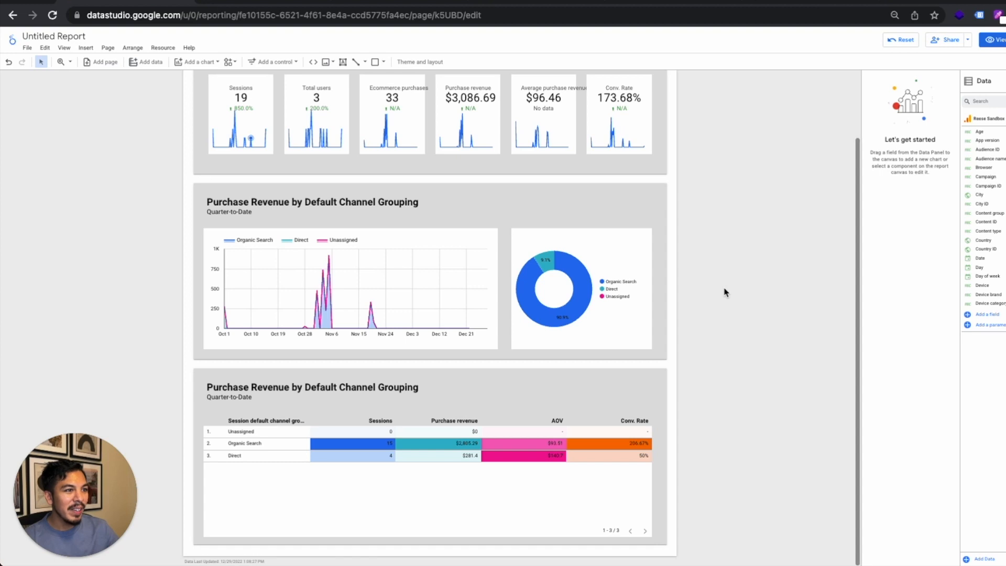
Step: Start a custom linear gradient fill for the three section background rectangles and add a middle color step
scroll(723, 290, up, 3)
click(656, 226)
shift+click(629, 275)
shift+click(618, 451)
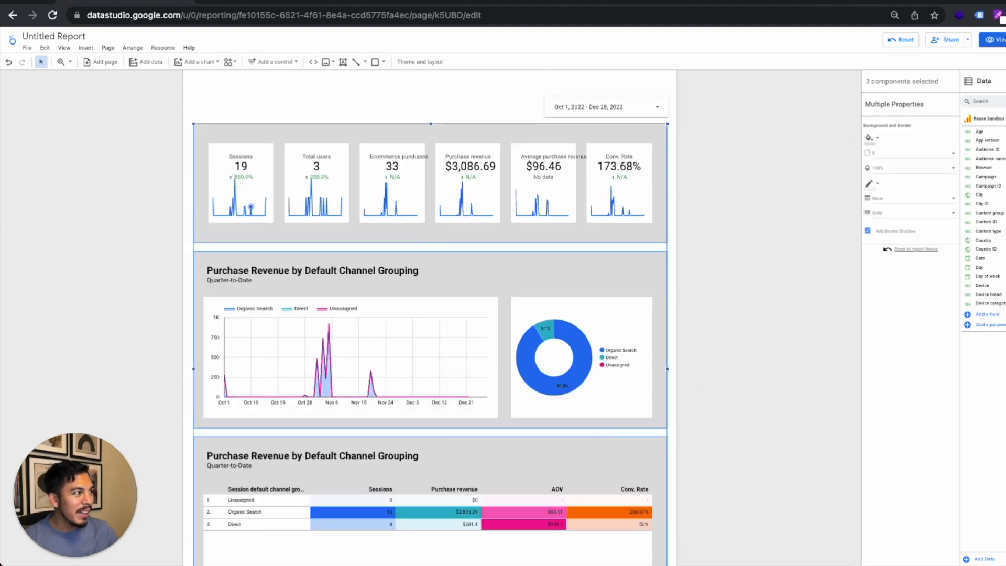
click(868, 137)
scroll(873, 131, down, 1)
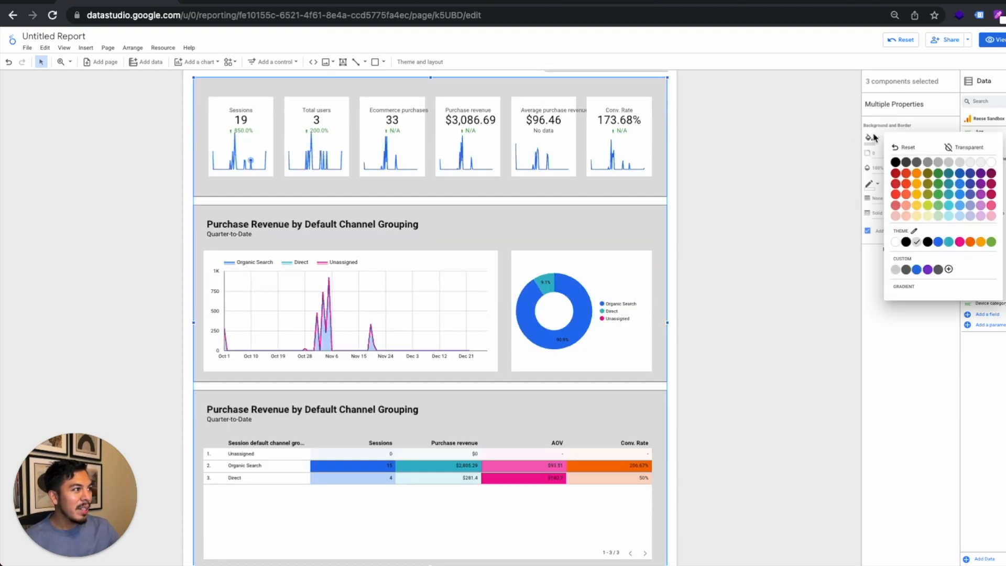
click(905, 288)
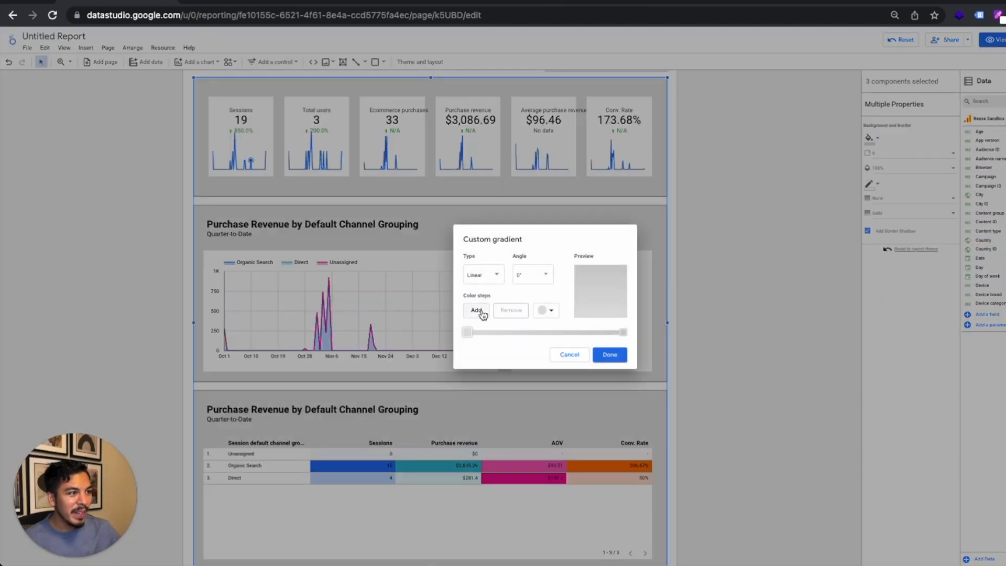
click(481, 311)
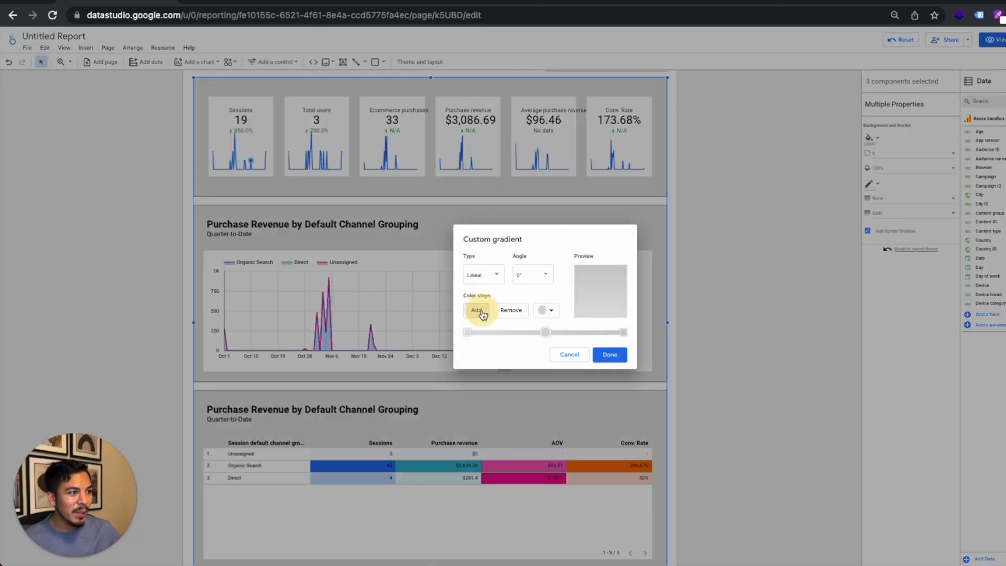
Step: Set the gradient's first color step to white
click(467, 332)
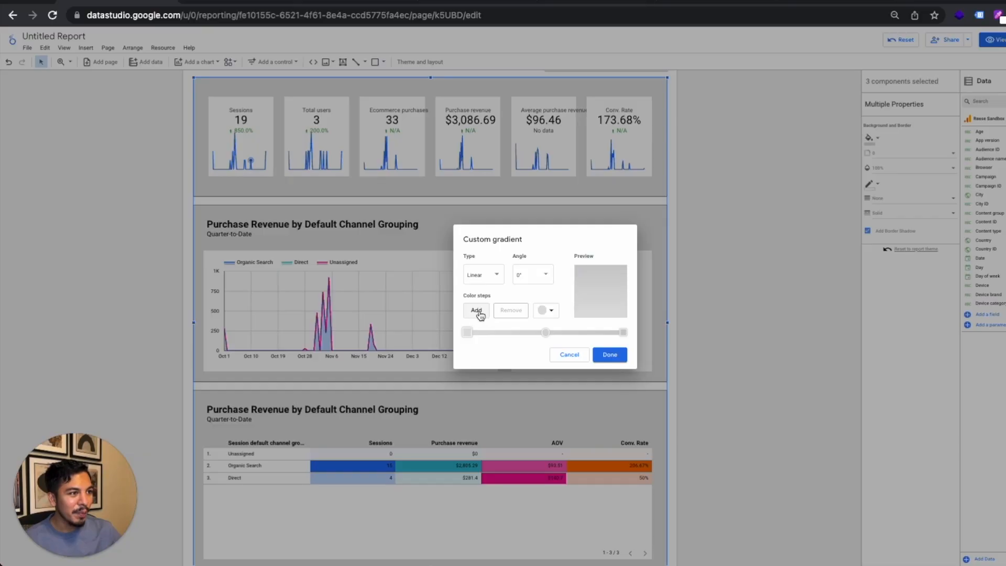
click(545, 310)
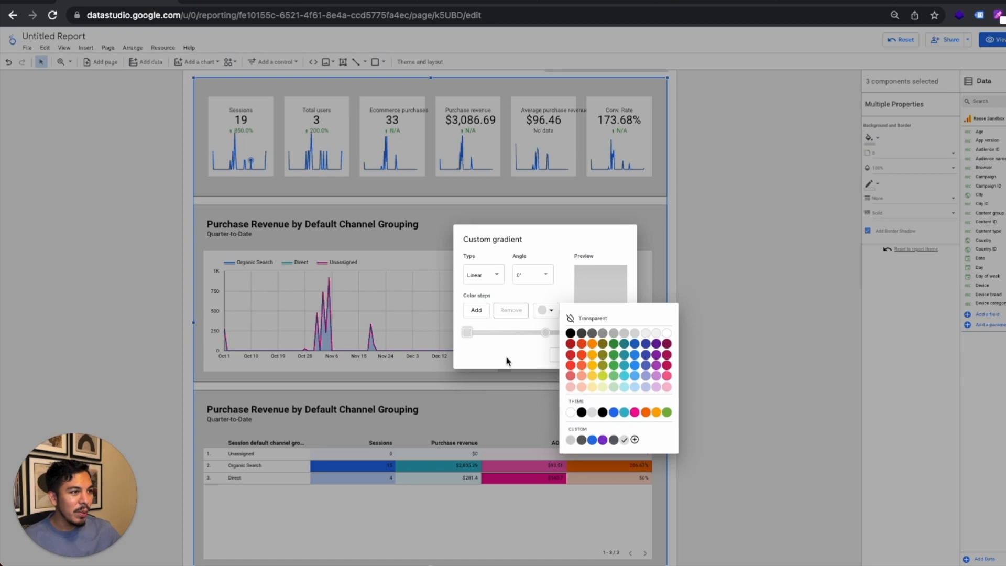
click(571, 412)
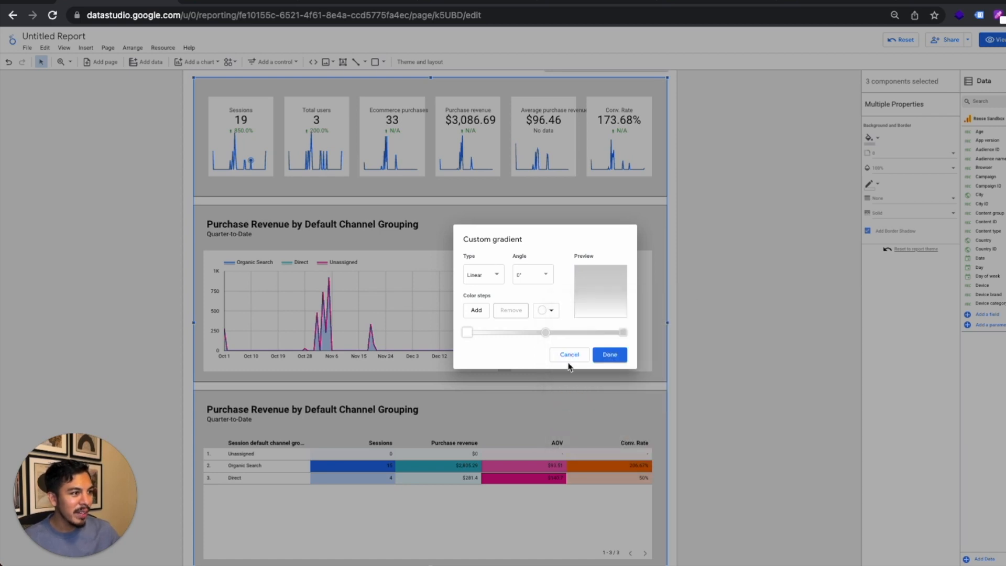
Step: Give the gradient's middle color step the custom light green #d5fdcd
click(546, 333)
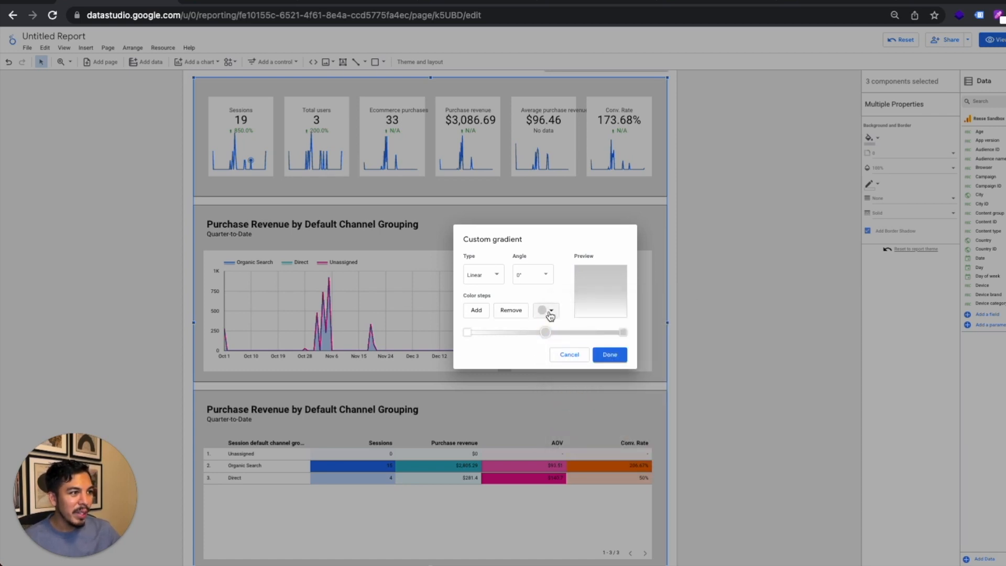
click(549, 312)
click(633, 440)
click(519, 332)
click(509, 263)
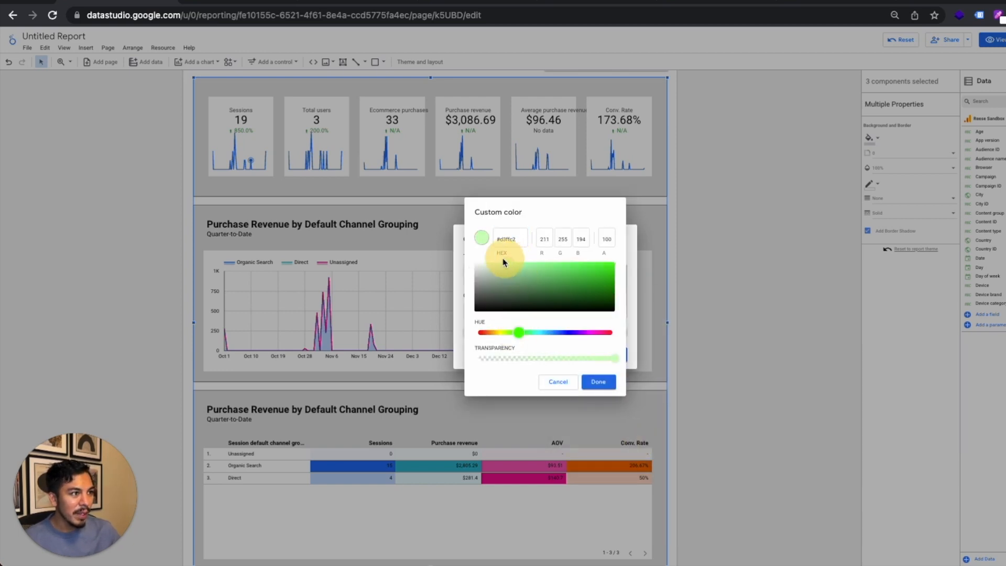
click(521, 333)
click(502, 266)
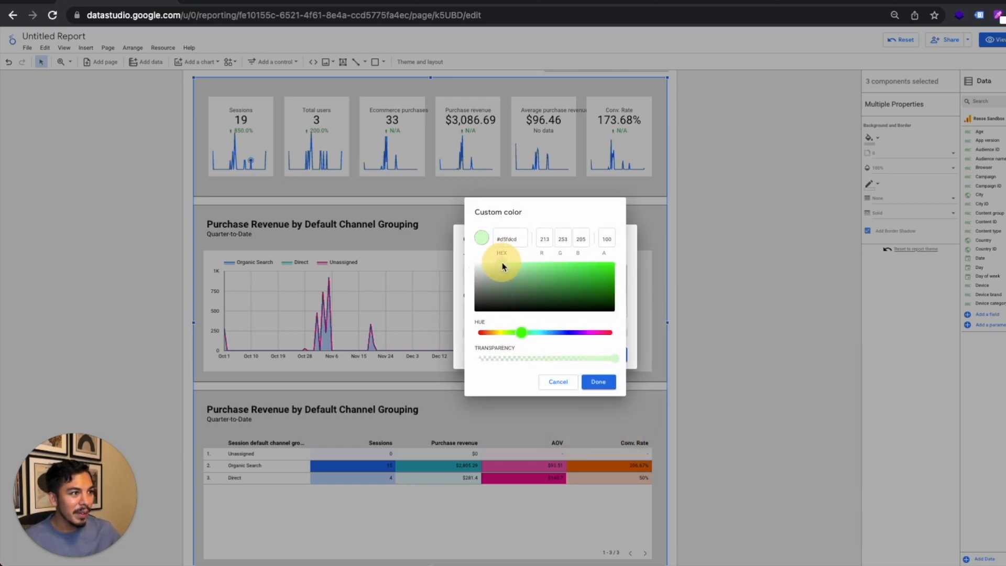
click(599, 381)
Step: Give the gradient's last color step the custom light blue #bfe8ff
click(545, 310)
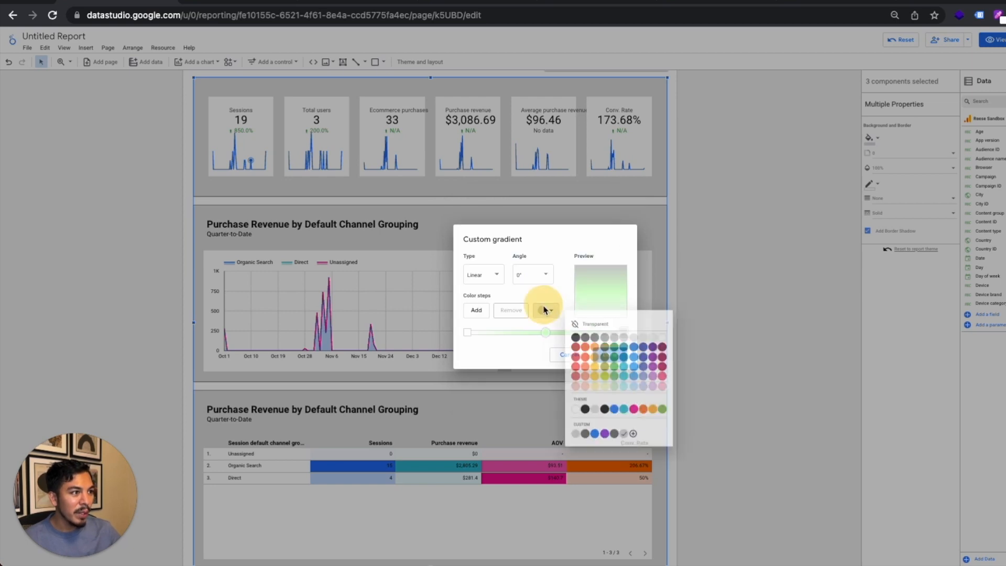
click(635, 440)
drag(485, 332, 555, 332)
click(508, 262)
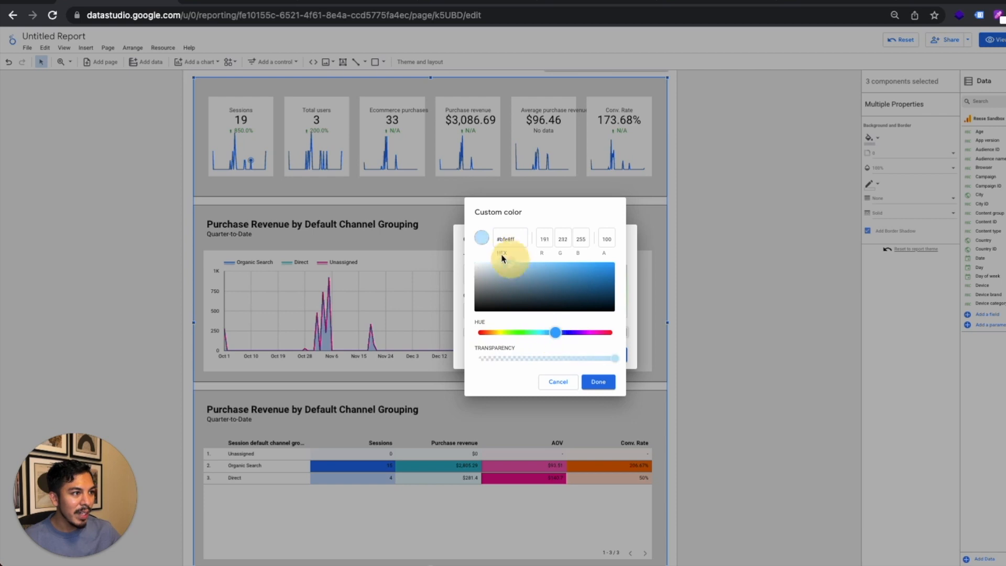
click(603, 383)
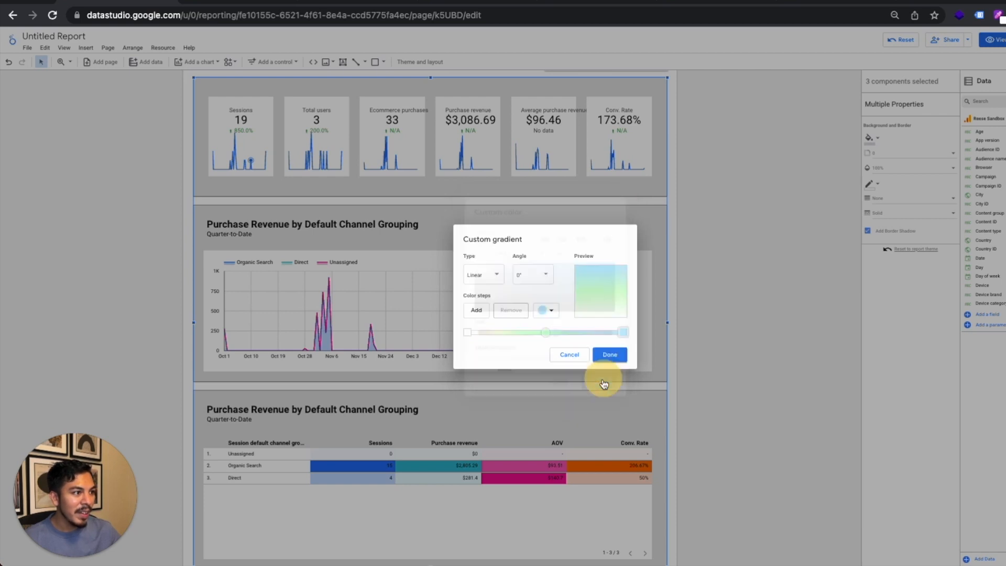
Step: Set the gradient's angle to 45°, apply it to the section backgrounds and deselect them
click(548, 278)
click(534, 291)
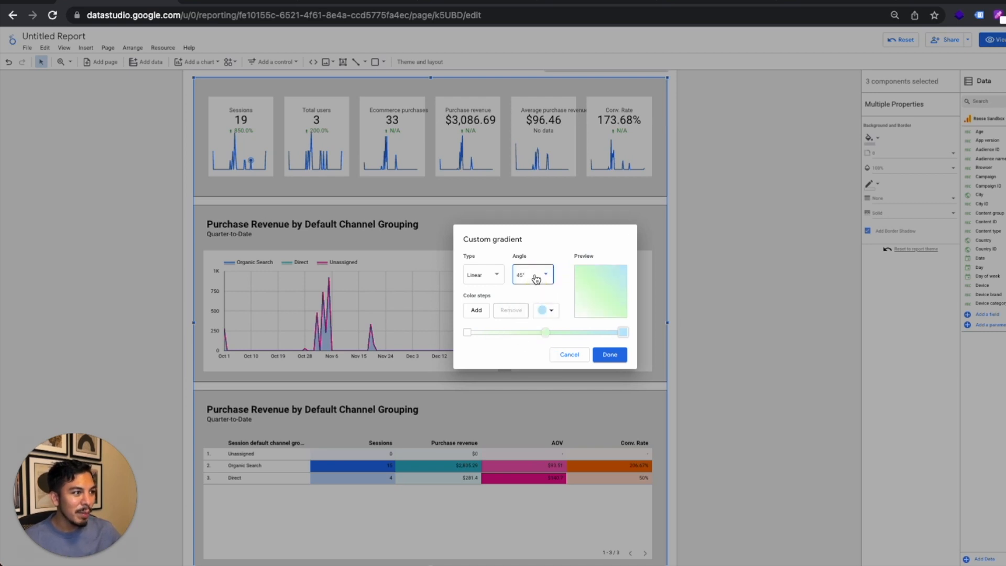
click(609, 355)
scroll(671, 285, down, 1)
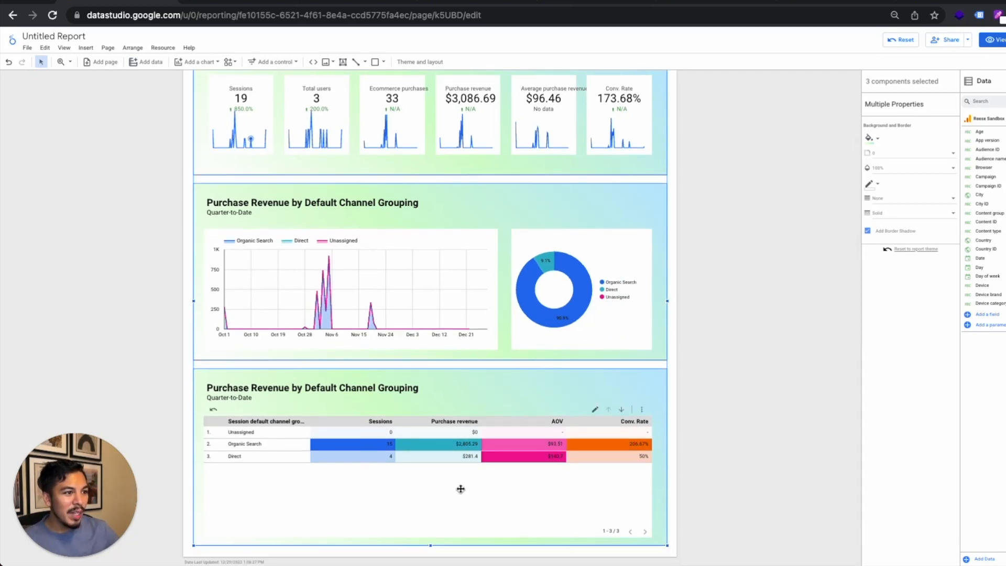
scroll(516, 290, up, 3)
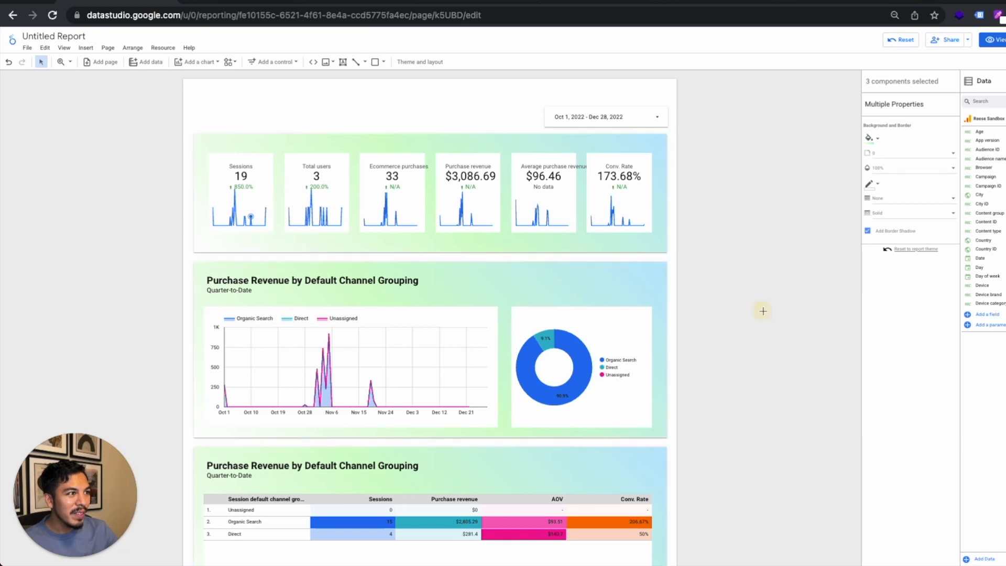
click(763, 312)
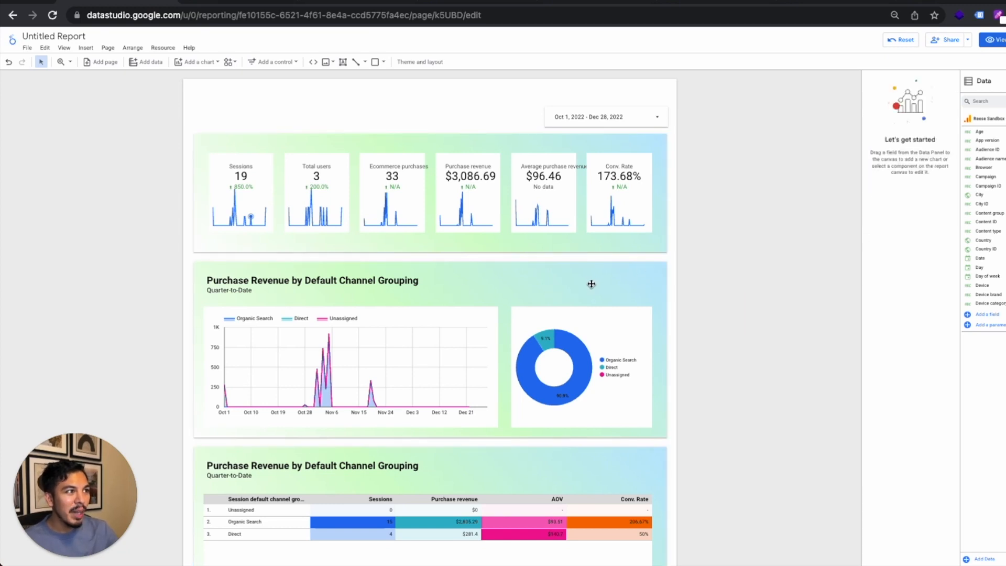
mouse_move(601, 316)
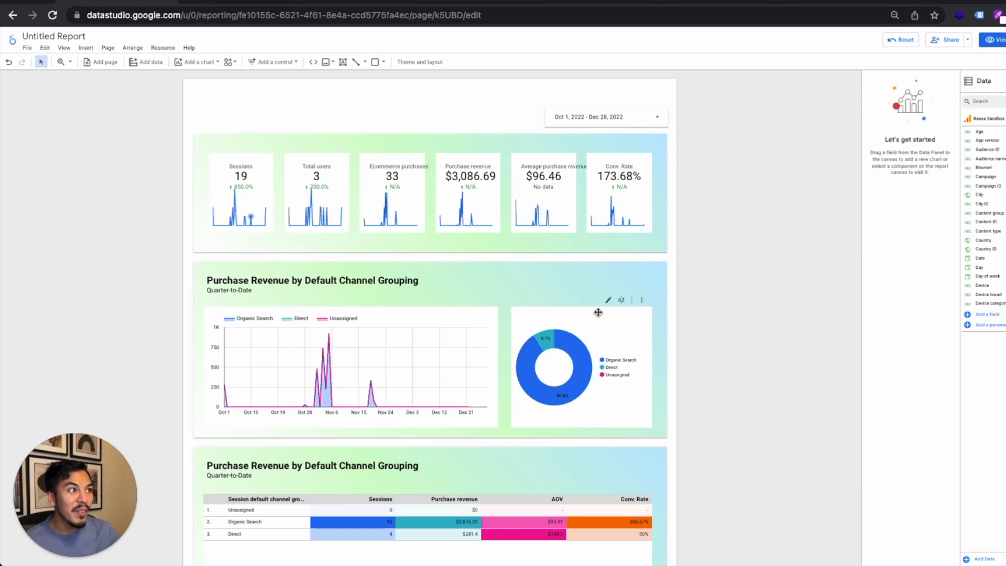